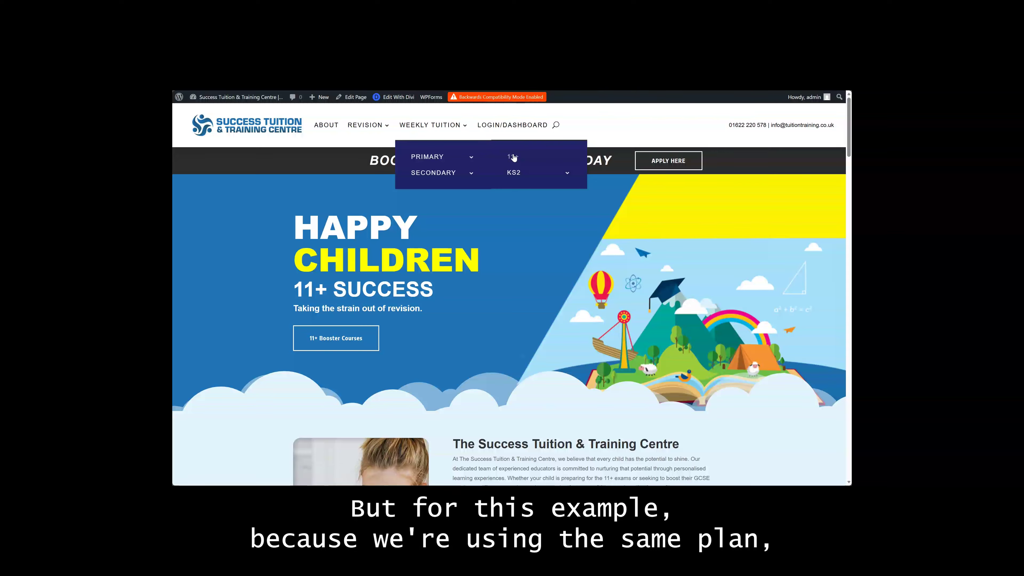
- Try to open the Primary – 11+ Mathematics course from the website's 11+ weekly tuition listing
{"action": "left_click", "coordinate": [513, 157]}
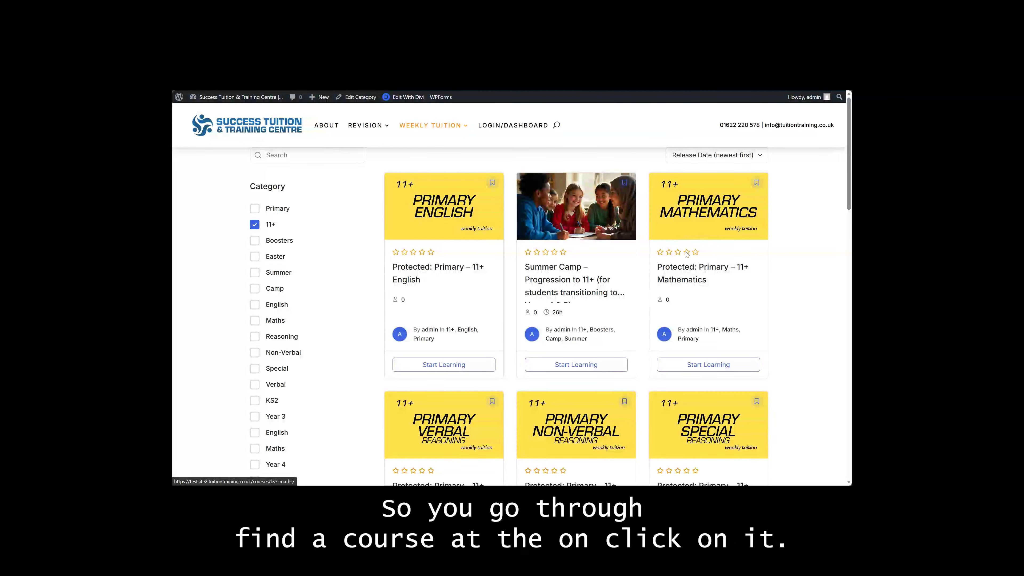
{"action": "left_click", "coordinate": [689, 270]}
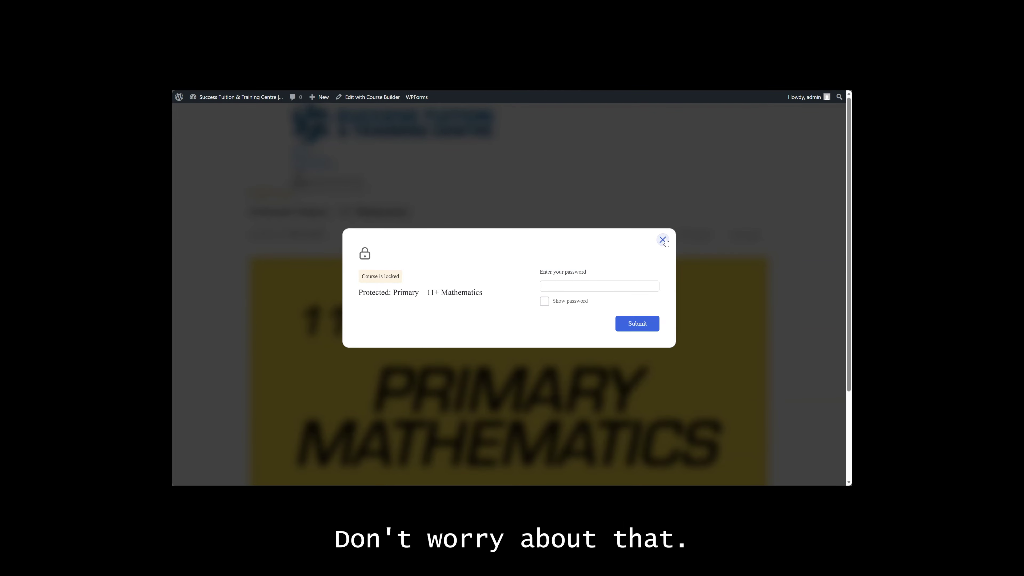
{"action": "key", "text": "alt+Left"}
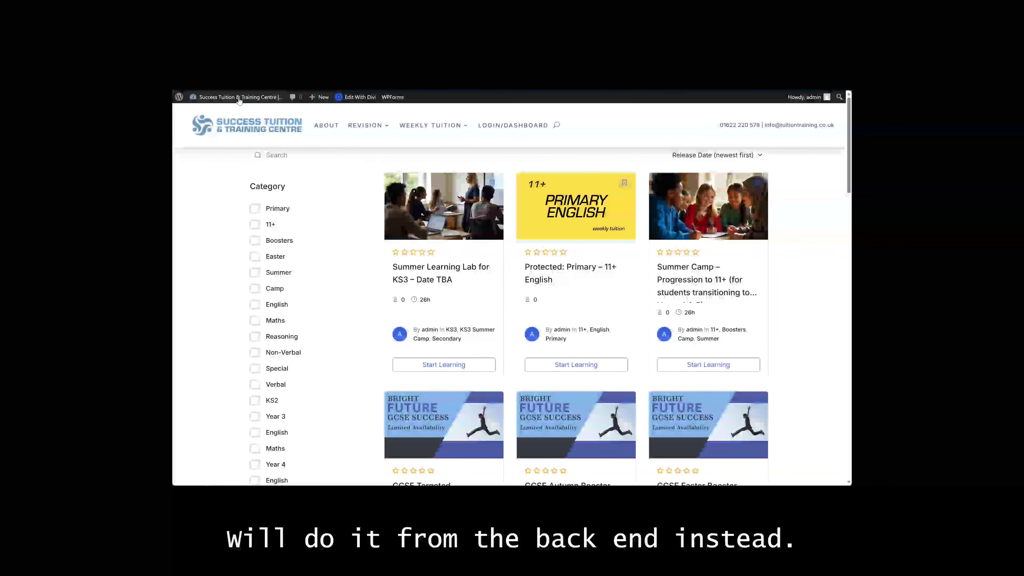
- Go to the site's WordPress back end and open the Tutor LMS Pro course list
{"action": "left_click", "coordinate": [238, 101]}
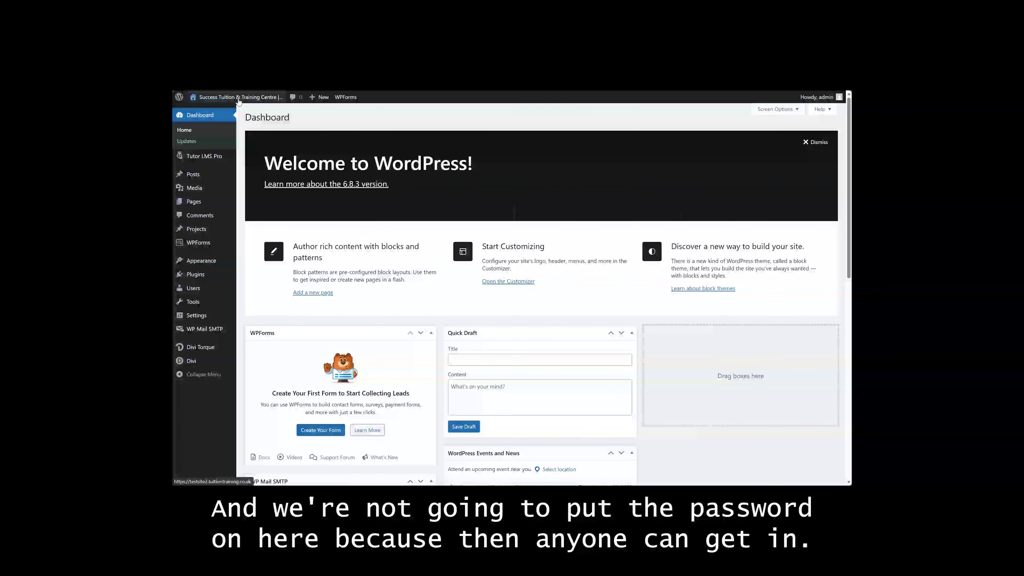
{"action": "mouse_move", "coordinate": [207, 242]}
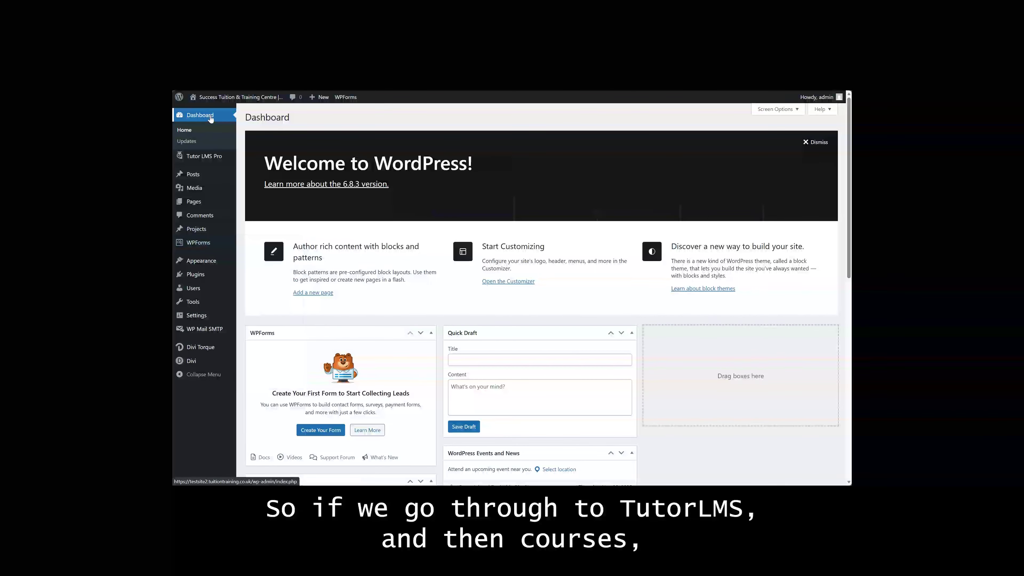
{"action": "mouse_move", "coordinate": [213, 155]}
{"action": "left_click", "coordinate": [250, 161]}
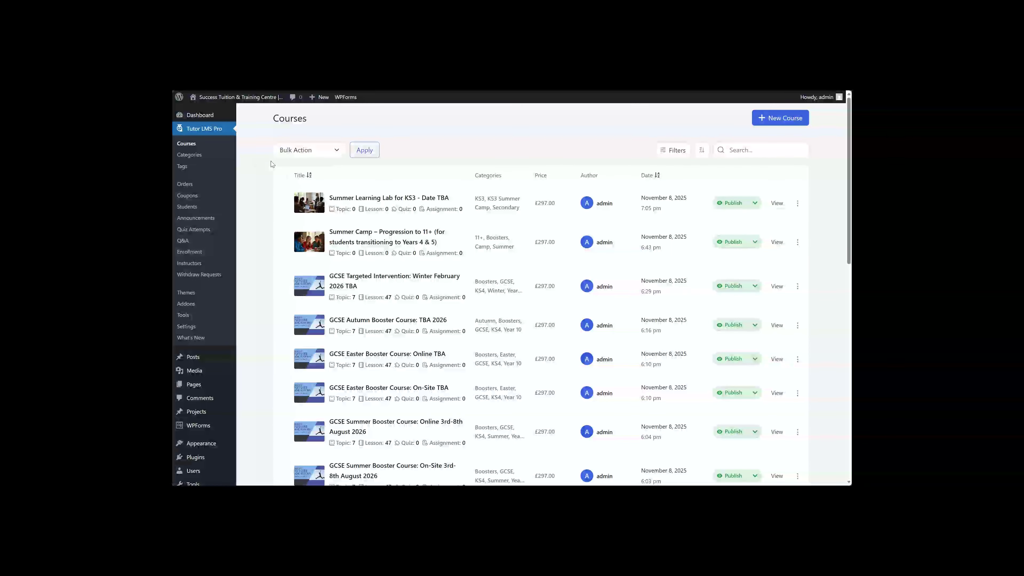
- Find the Primary - 11+ Mathematics course on page 2 of the course list and open it for editing
{"action": "scroll", "coordinate": [445, 214], "scroll_direction": "down", "scroll_amount": 5}
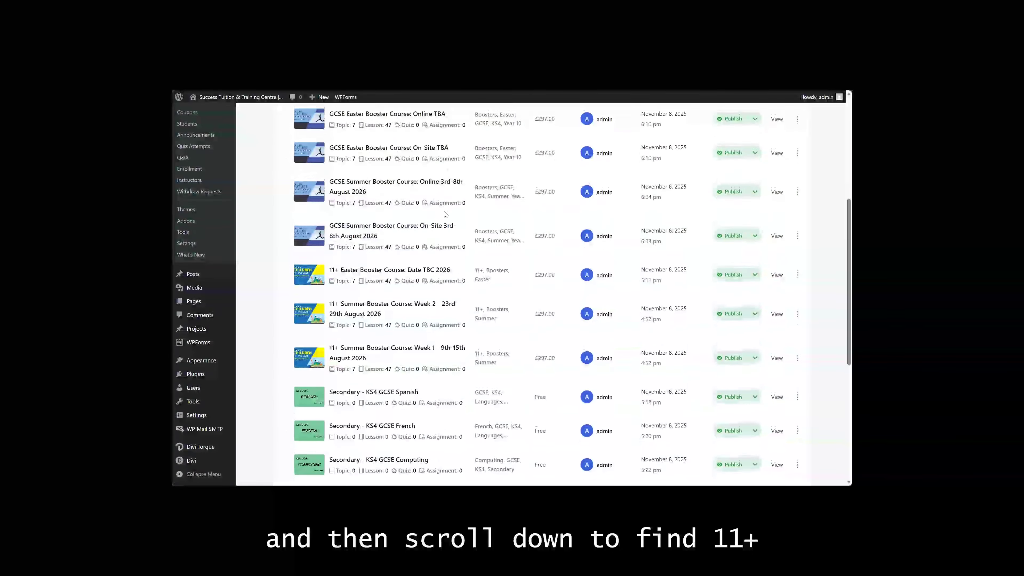
{"action": "scroll", "coordinate": [445, 214], "scroll_direction": "down", "scroll_amount": 6}
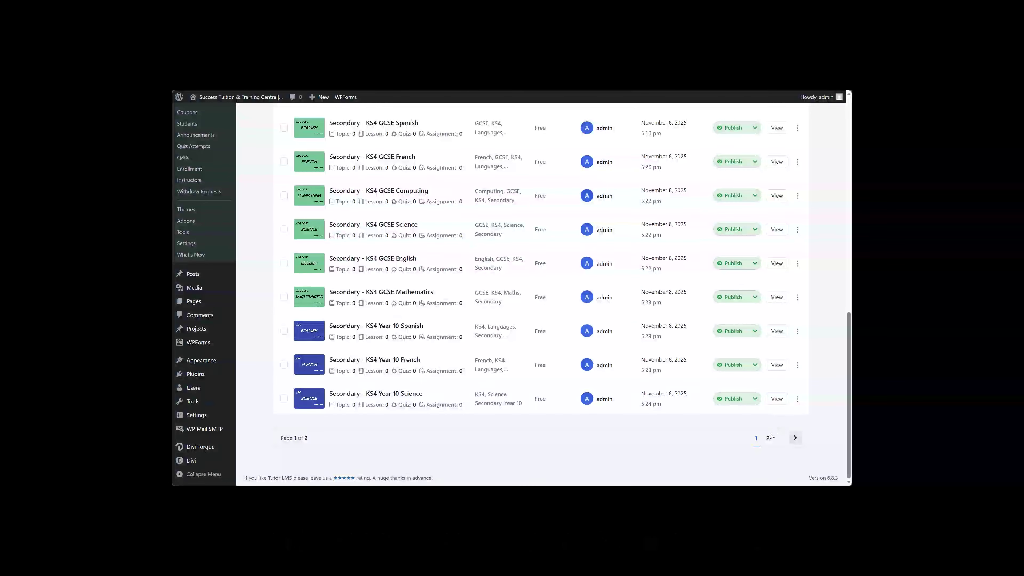
{"action": "left_click", "coordinate": [767, 437]}
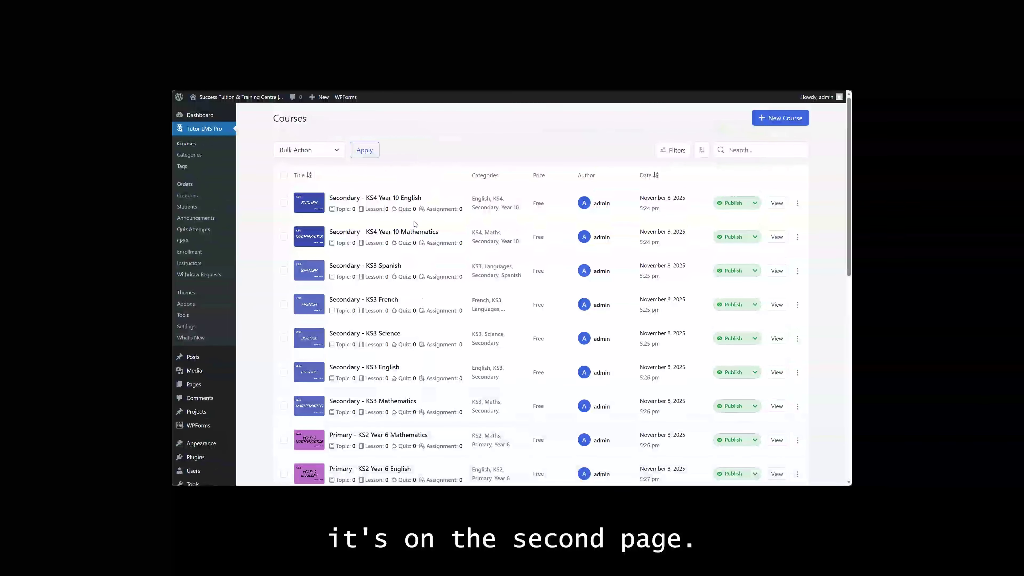
{"action": "scroll", "coordinate": [414, 224], "scroll_direction": "down", "scroll_amount": 9}
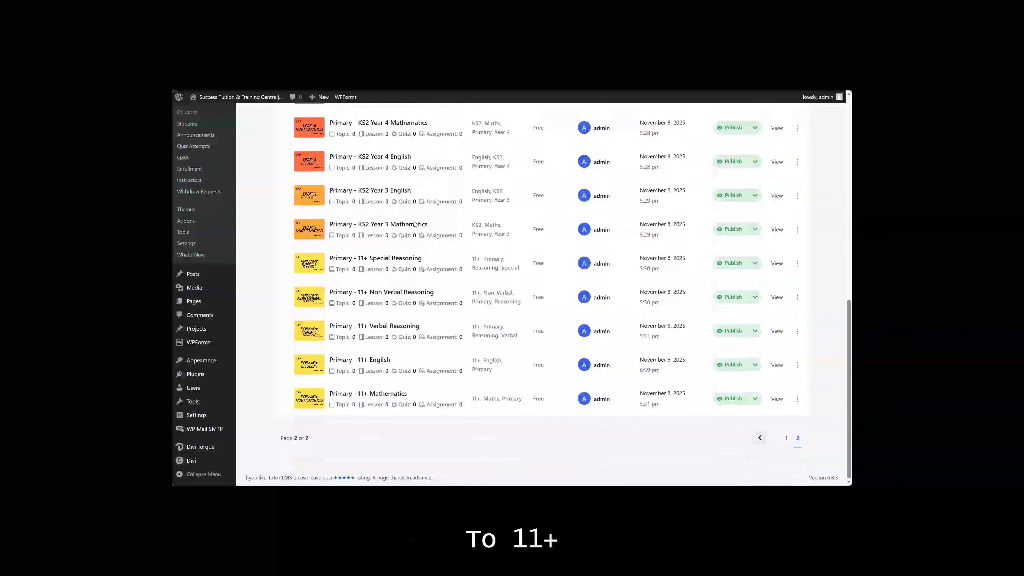
{"action": "left_click", "coordinate": [382, 395]}
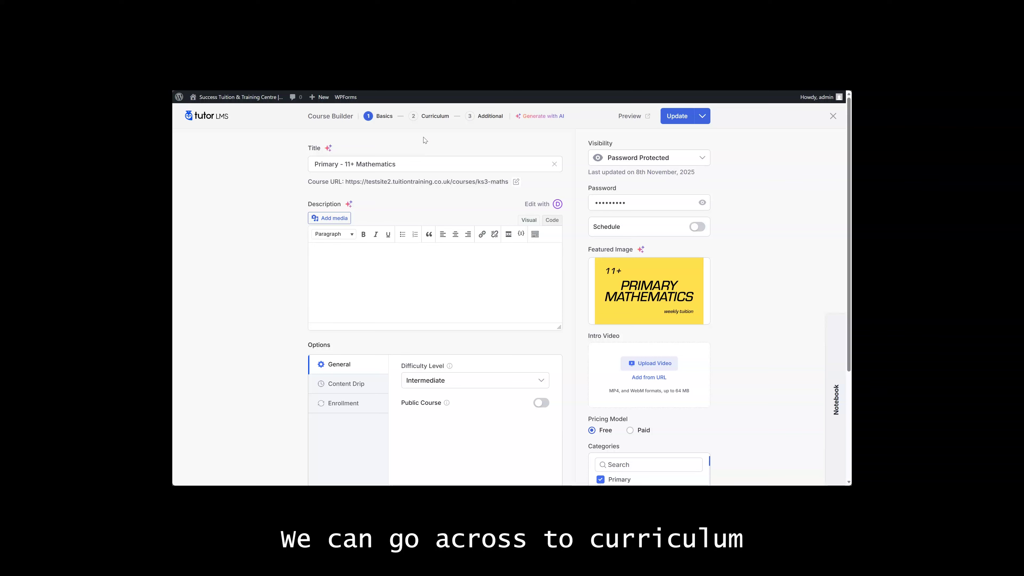
- Add a topic titled "Term 1" to the course curriculum and save it
{"action": "left_click", "coordinate": [431, 117]}
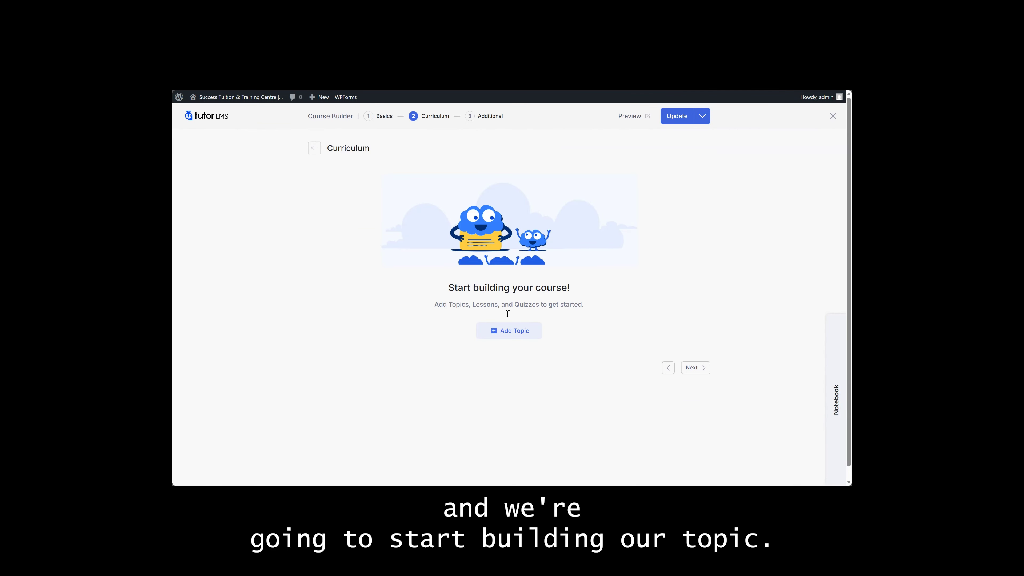
{"action": "left_click", "coordinate": [508, 331]}
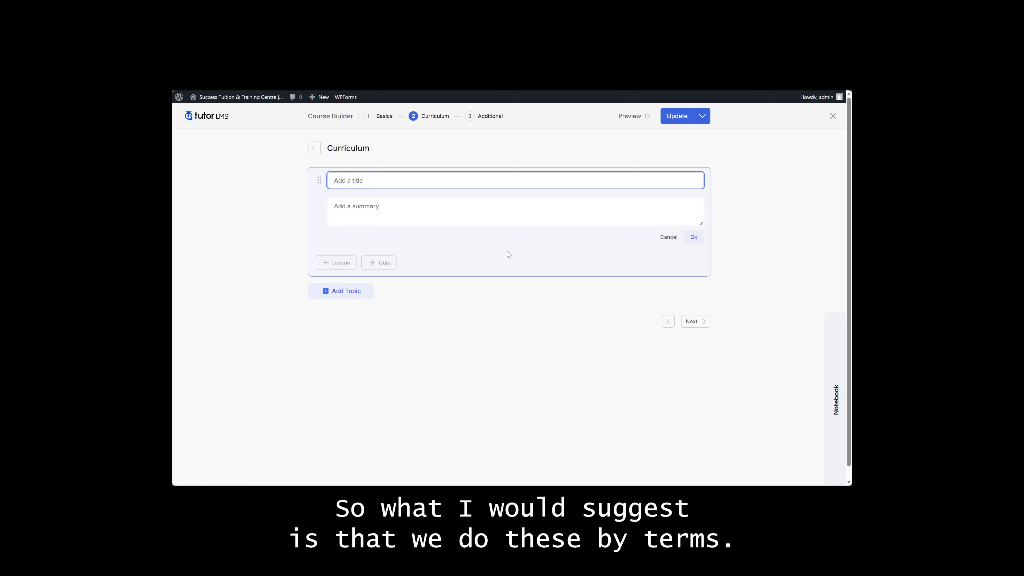
{"action": "type", "text": "Term 1"}
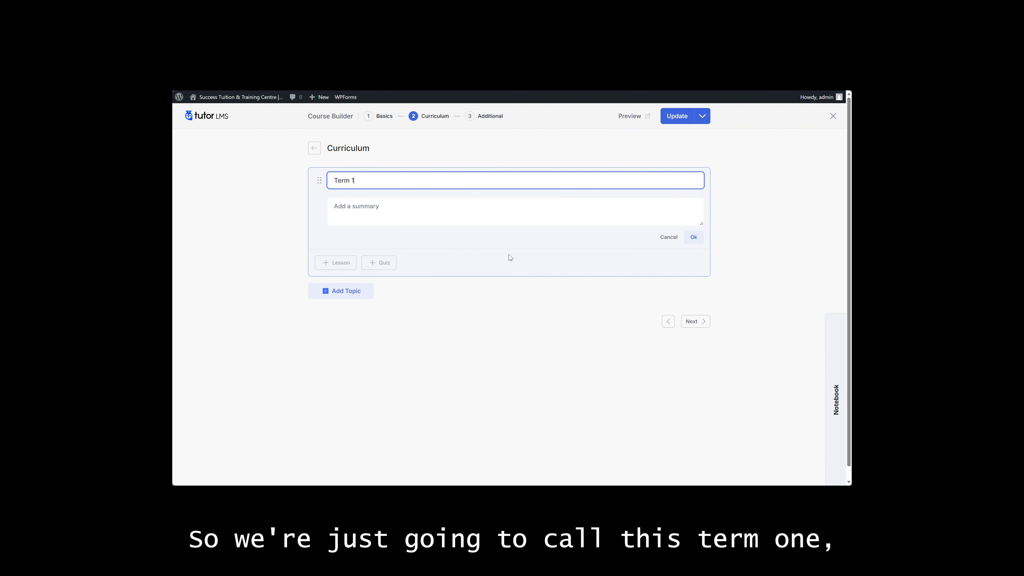
{"action": "left_click", "coordinate": [692, 237]}
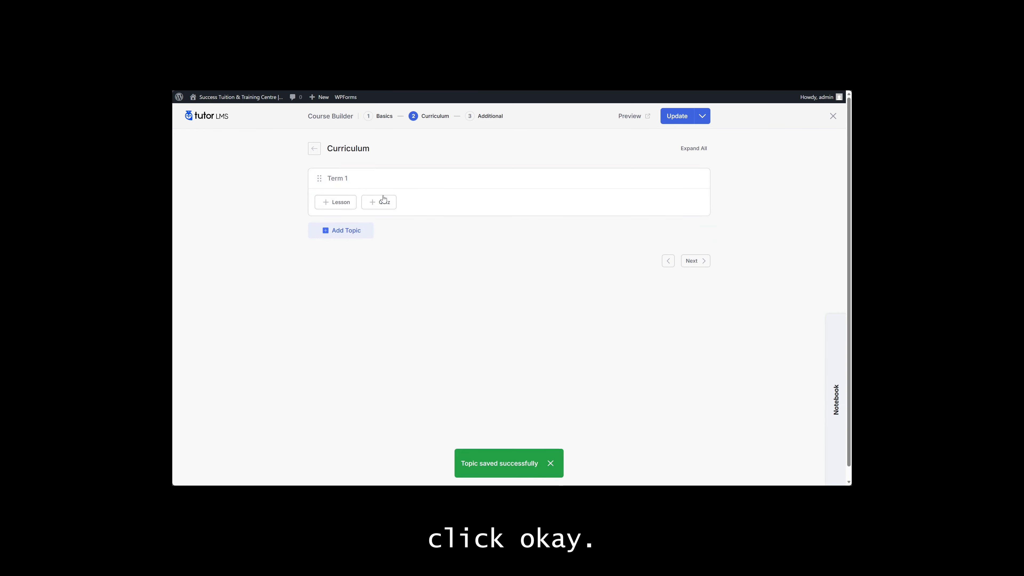
- Create a lesson under the Term 1 topic and paste the copied lesson plan text into its content
{"action": "left_click", "coordinate": [337, 204]}
{"action": "left_click", "coordinate": [343, 252]}
{"action": "key", "text": "ctrl+v"}
{"action": "scroll", "coordinate": [448, 264], "scroll_direction": "up", "scroll_amount": 5}
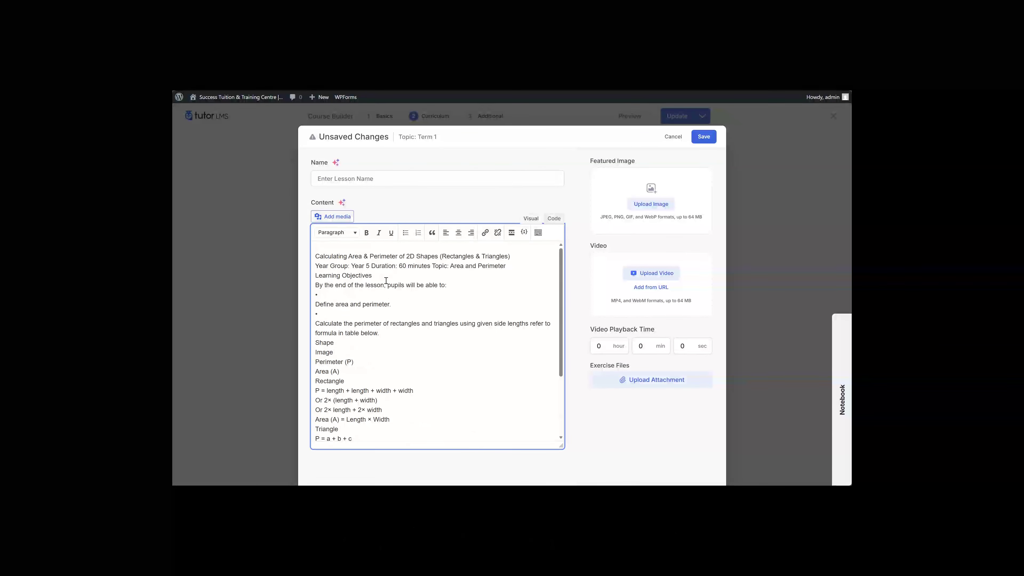
- Name the lesson "Calculating Area & Perimeter of 2D Shapes (Rectangles & Triangles)" by copying the title line from its content
{"action": "left_click_drag", "start_coordinate": [519, 254], "coordinate": [290, 256]}
{"action": "key", "text": "ctrl+c"}
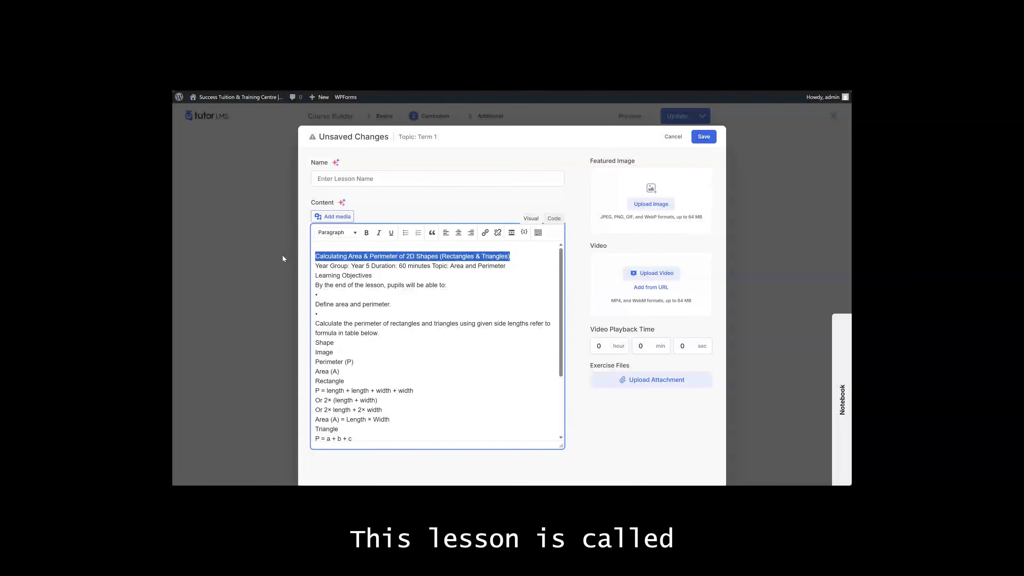
{"action": "left_click", "coordinate": [353, 178]}
{"action": "key", "text": "ctrl+v"}
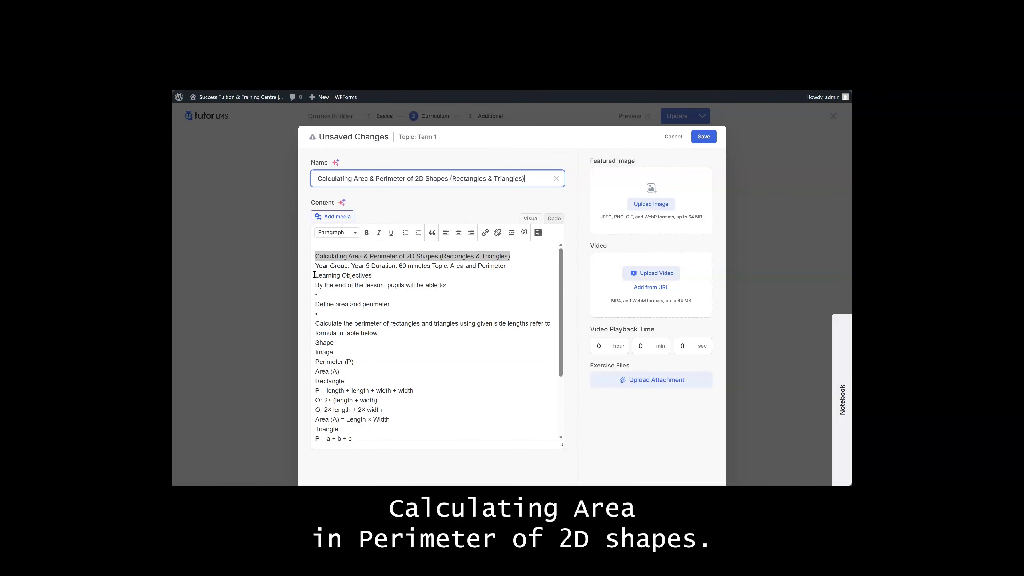
- Delete the title and year group lines from the lesson content and make the Learning Objectives heading bold
{"action": "left_click", "coordinate": [403, 269]}
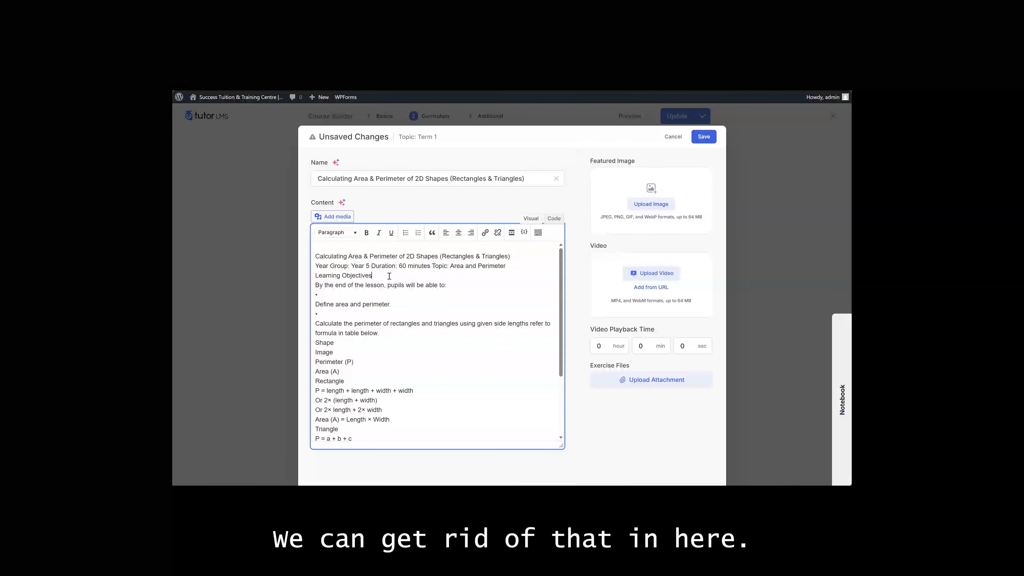
{"action": "left_click_drag", "start_coordinate": [507, 266], "coordinate": [314, 257]}
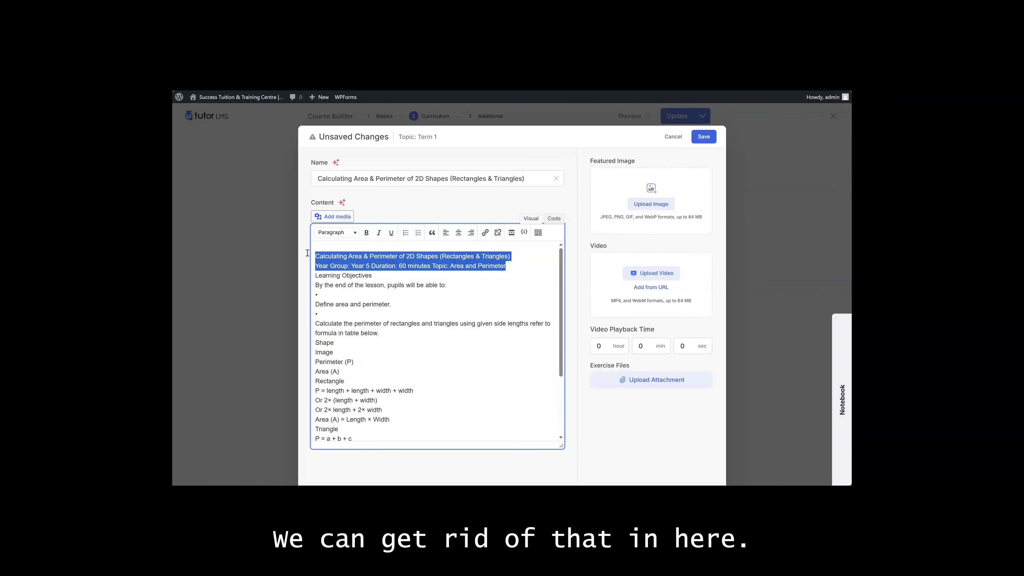
{"action": "key", "text": "BackSpace"}
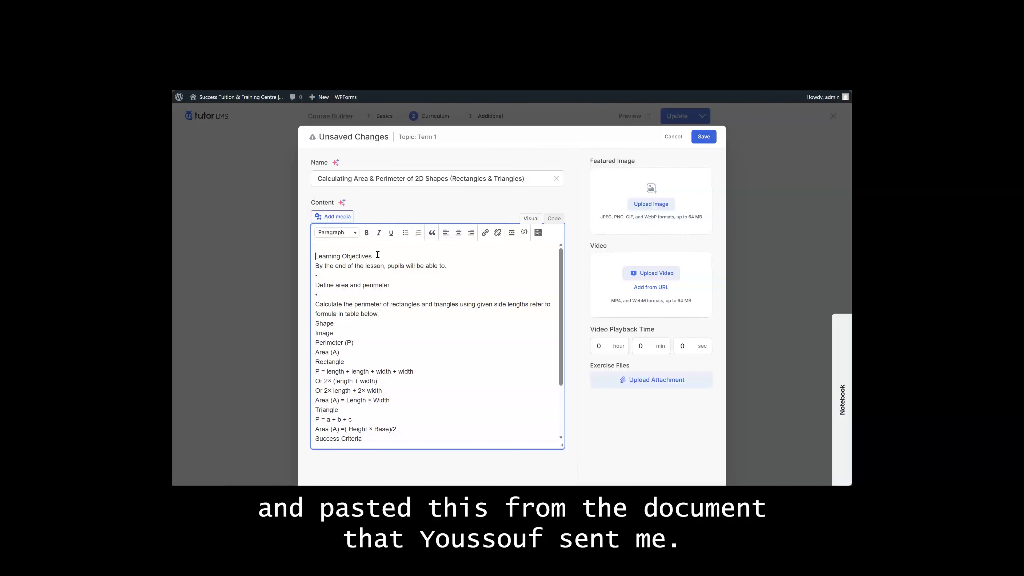
{"action": "left_click_drag", "start_coordinate": [377, 254], "coordinate": [315, 256]}
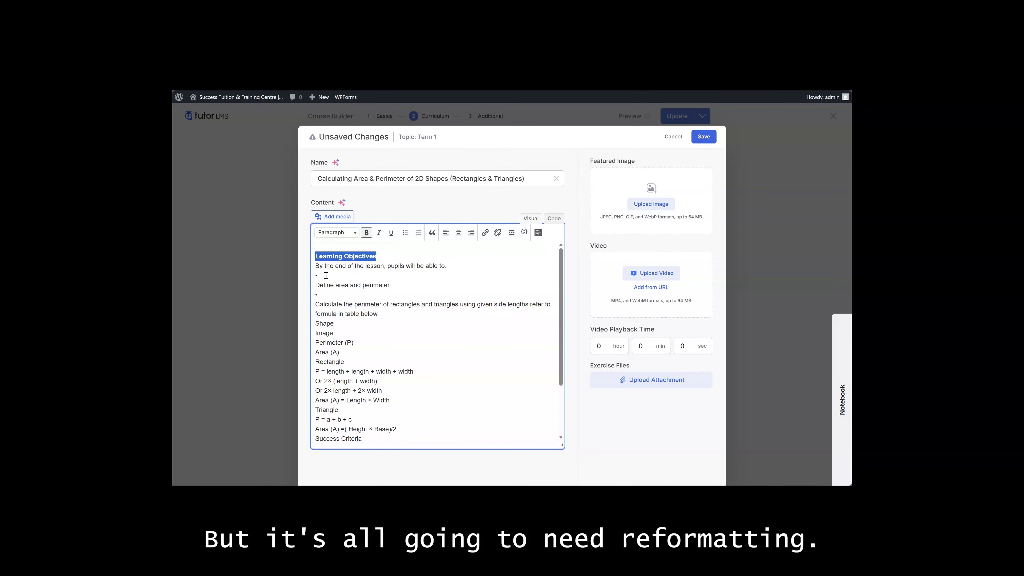
- Switch to the lesson plan PDF in Acrobat to check its original formatting, and return to the lesson editor
{"action": "mouse_move", "coordinate": [421, 484]}
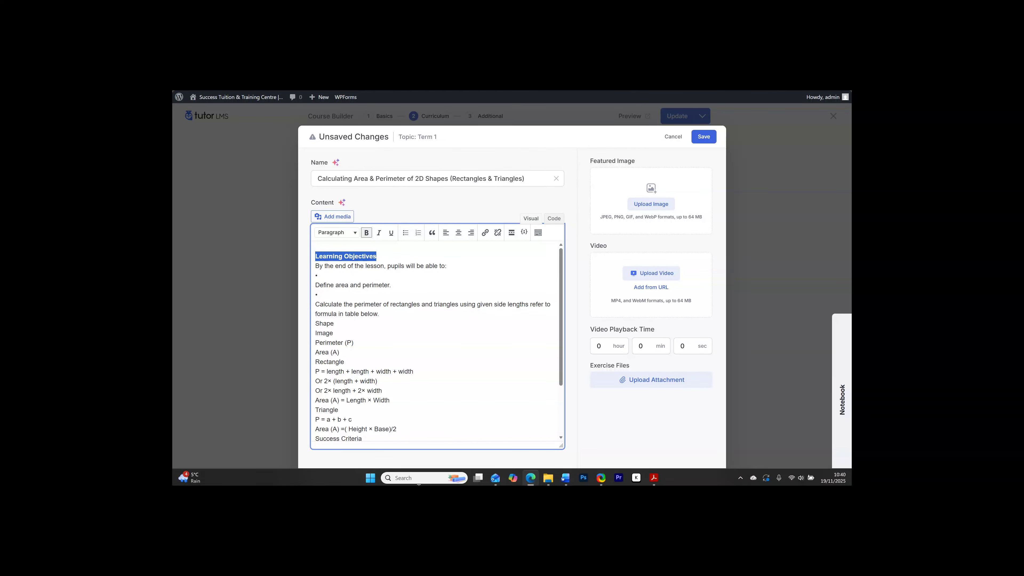
{"action": "left_click", "coordinate": [653, 478]}
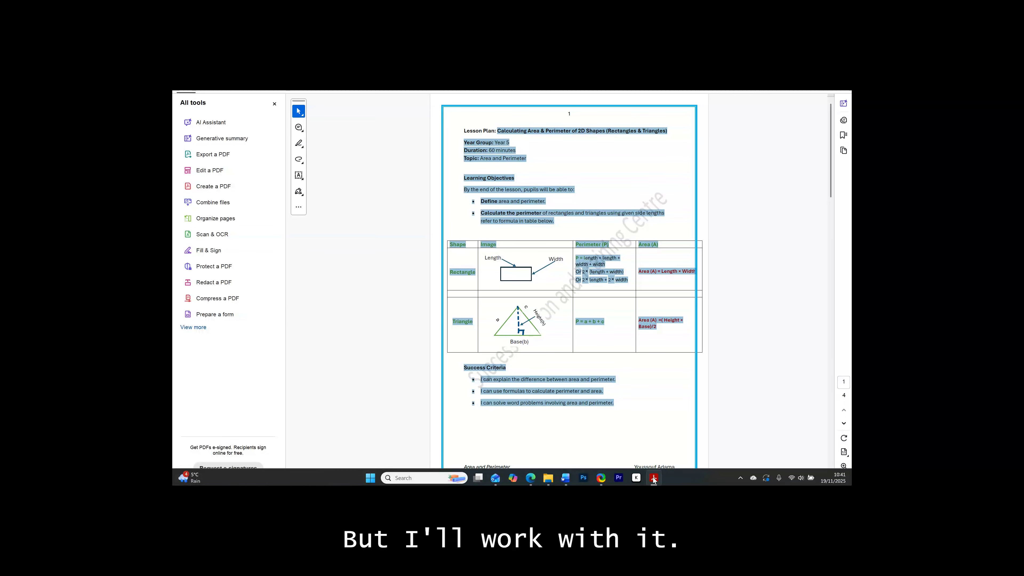
{"action": "left_click", "coordinate": [654, 478]}
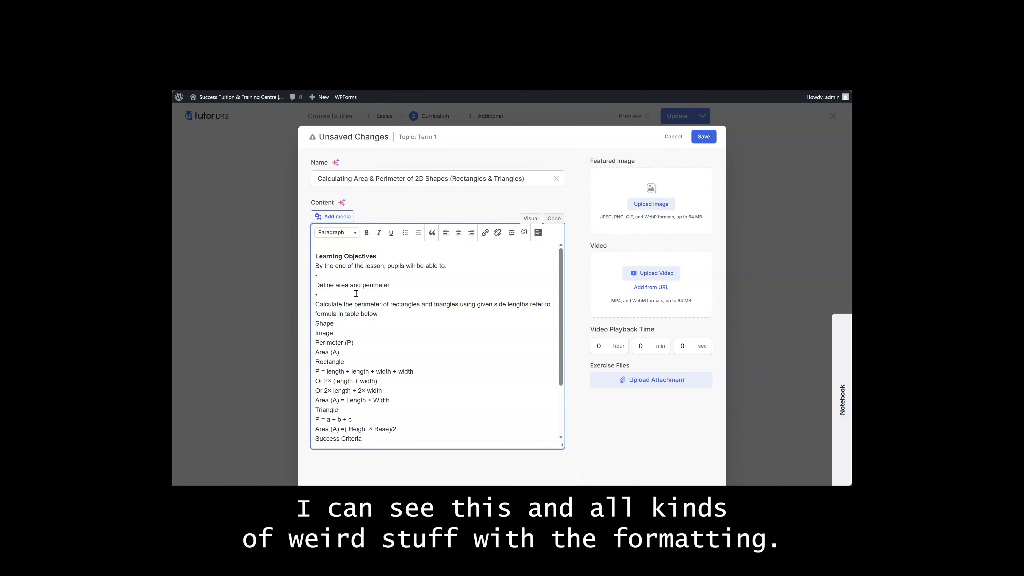
- Join the two learning objective bullets with their text lines and add a blank line after the second objective
{"action": "key", "text": "BackSpace"}
{"action": "key", "text": "Down"}
{"action": "key", "text": "Delete"}
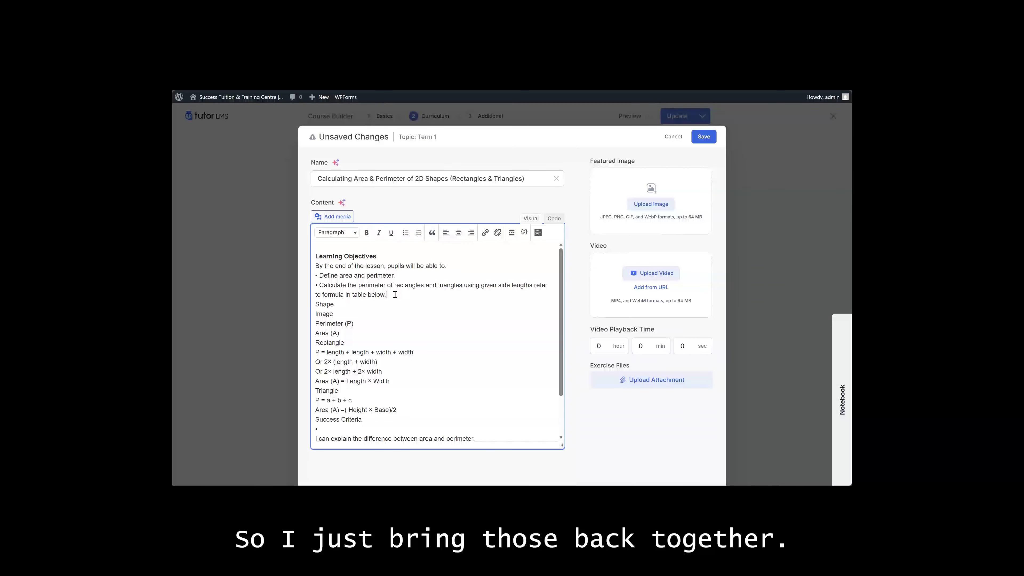
{"action": "left_click", "coordinate": [408, 294]}
{"action": "key", "text": "Return"}
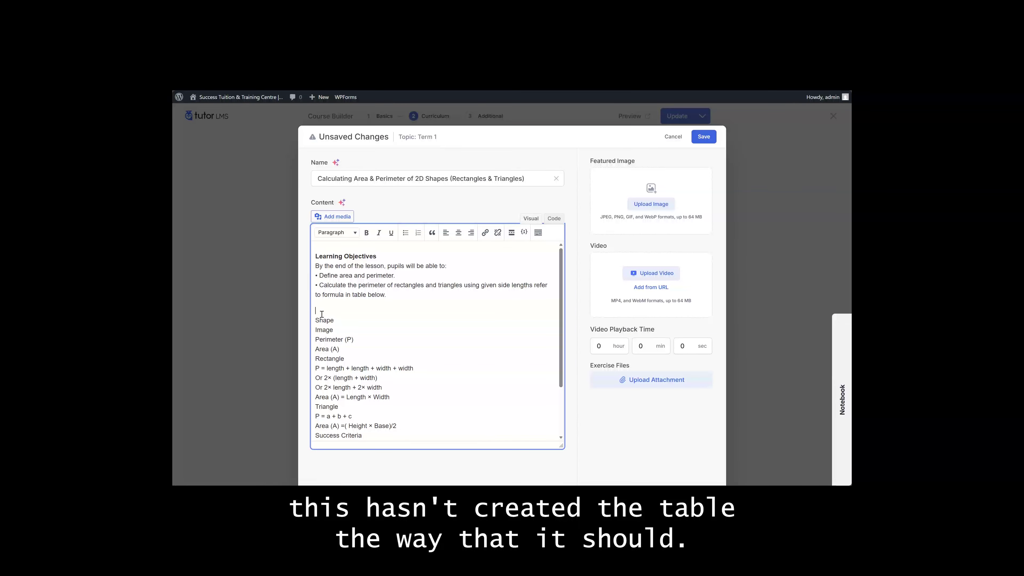
- Replace the pasted table text between the learning objectives and Success Criteria with the placeholder "[Insert Table]"
{"action": "scroll", "coordinate": [322, 314], "scroll_direction": "down", "scroll_amount": 2}
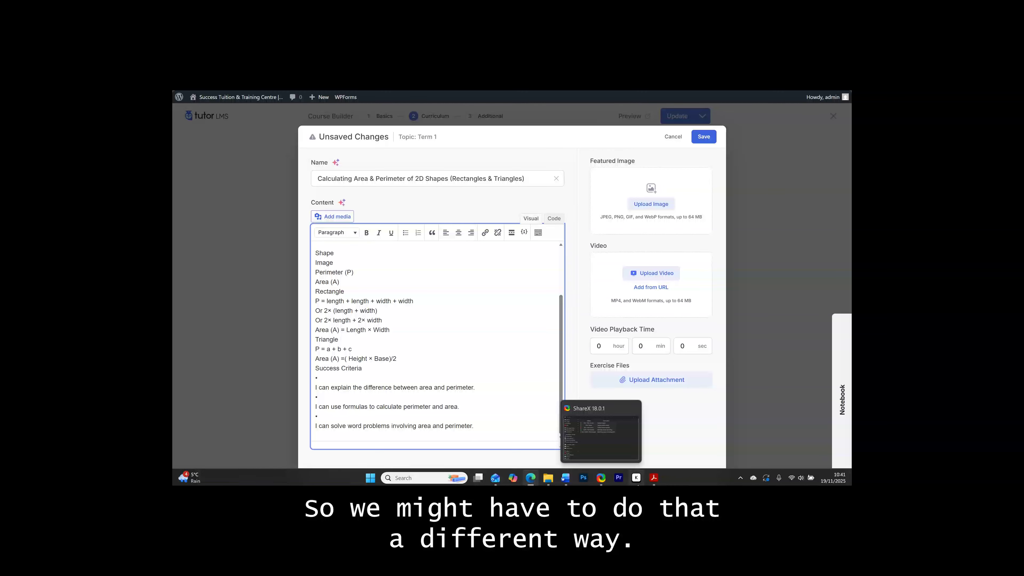
{"action": "left_click", "coordinate": [655, 479]}
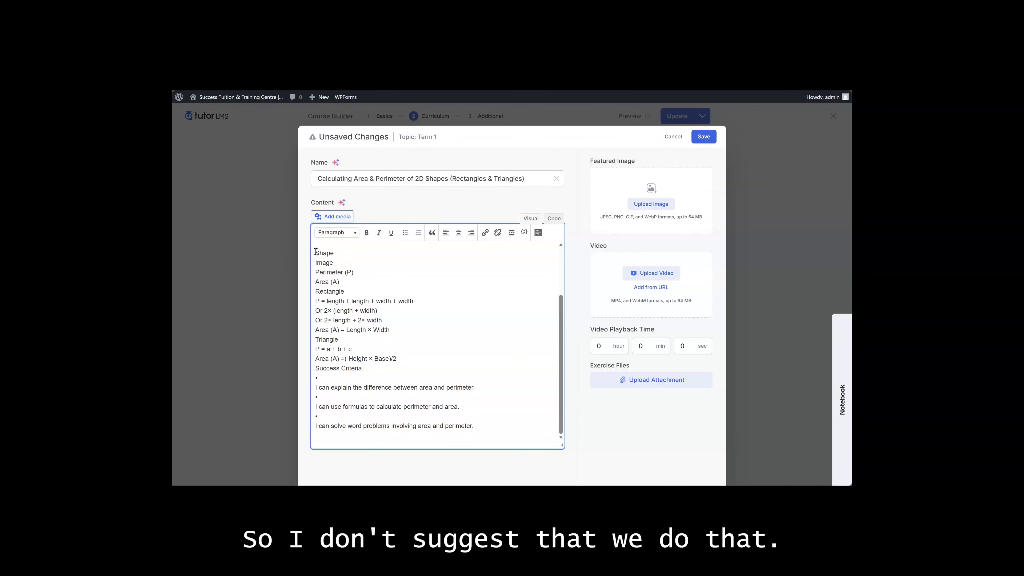
{"action": "left_click_drag", "start_coordinate": [315, 251], "coordinate": [404, 354]}
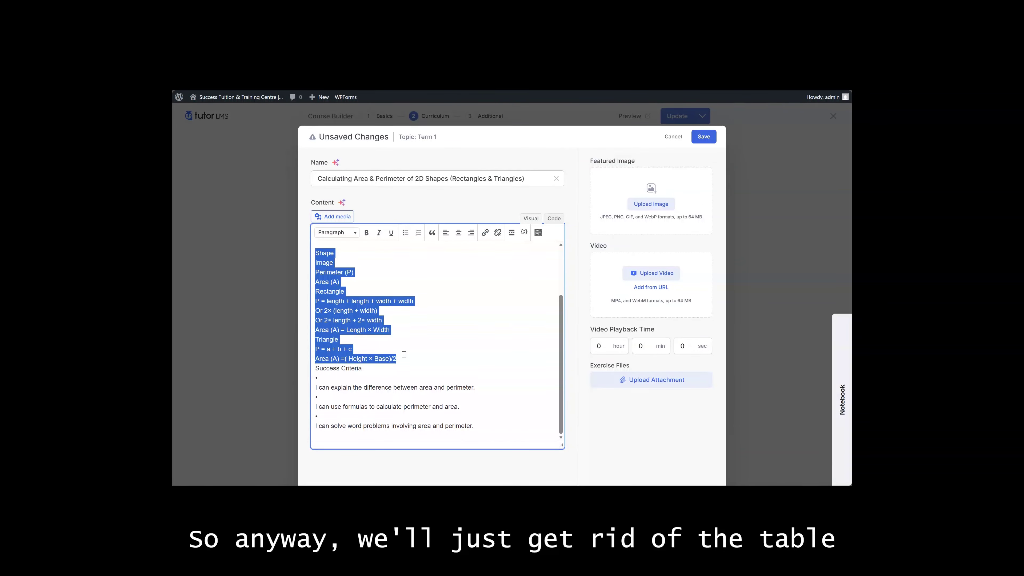
{"action": "key", "text": "BackSpace"}
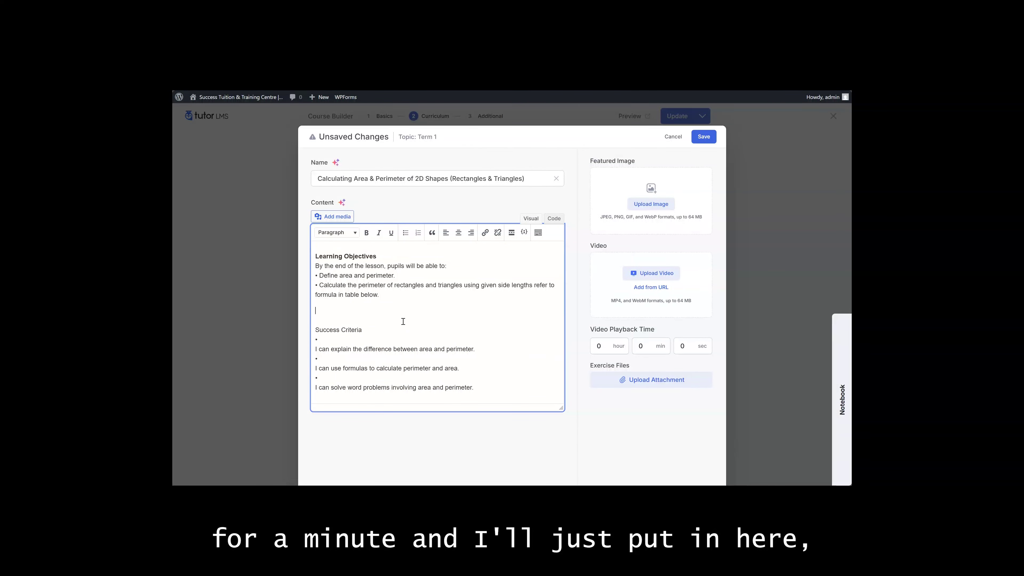
{"action": "type", "text": "[Insert Table"}
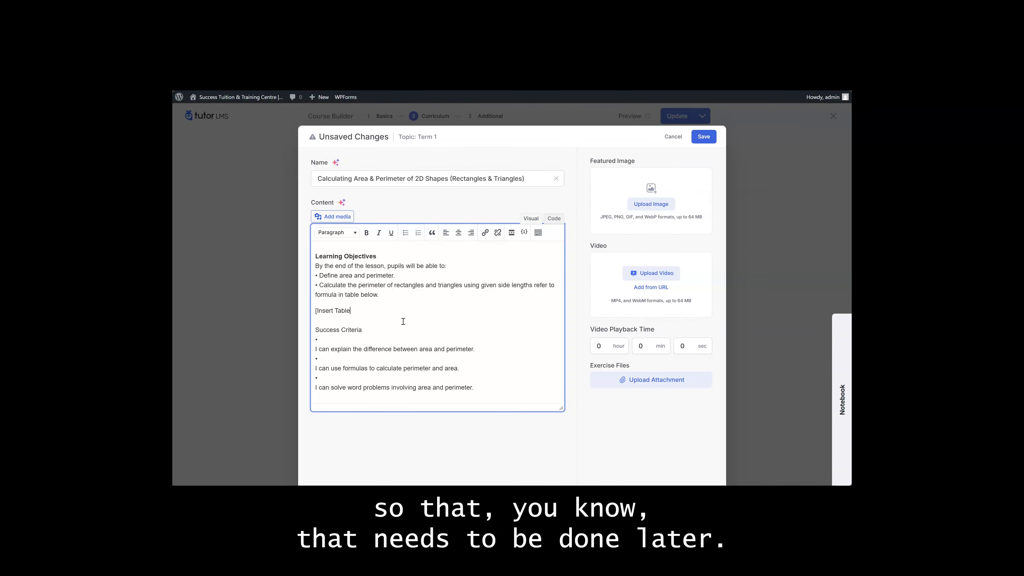
{"action": "type", "text": "]"}
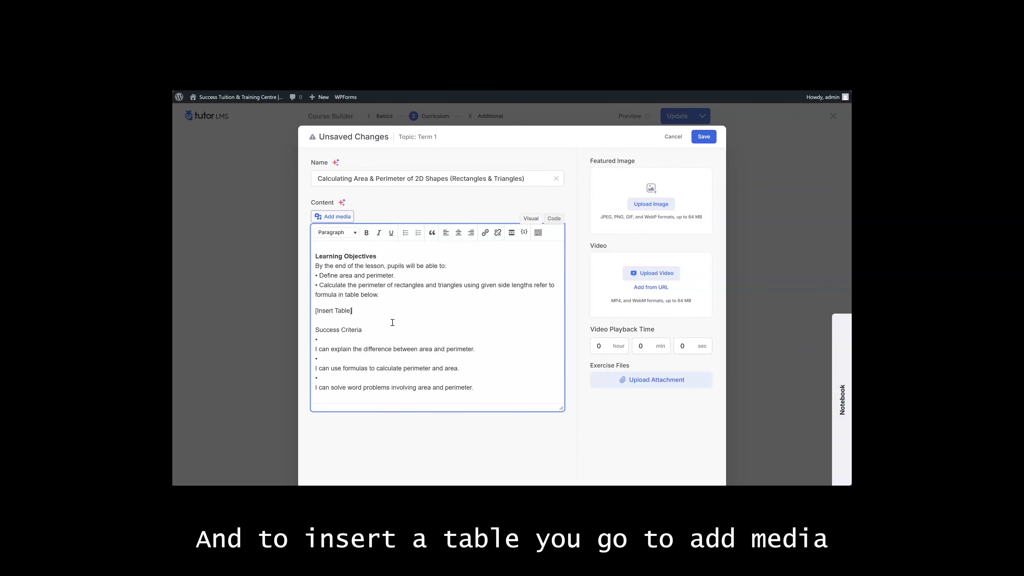
- Examine the file upload and media library options for adding an image to the lesson, and close without inserting anything
{"action": "left_click", "coordinate": [336, 217]}
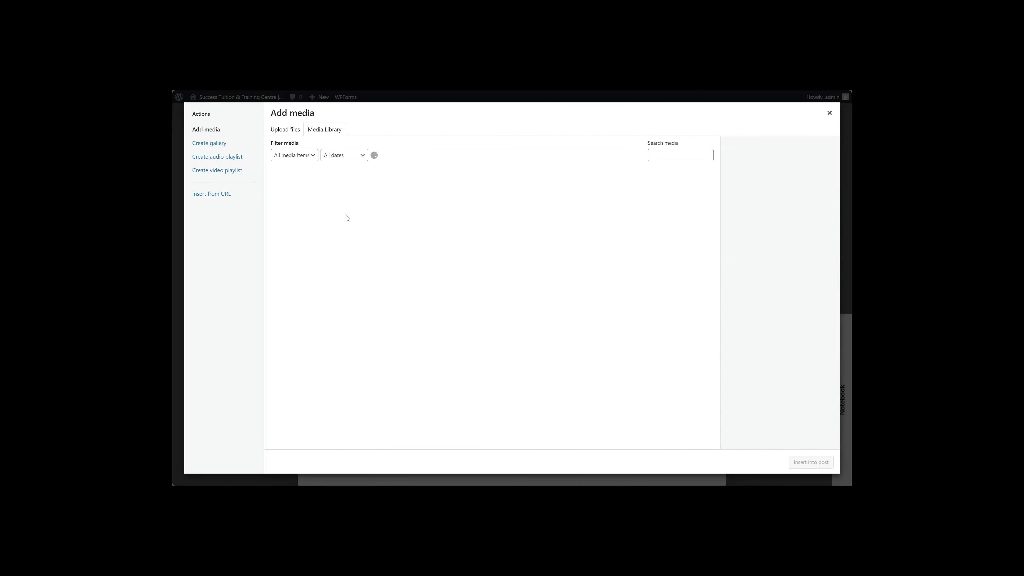
{"action": "left_click", "coordinate": [291, 134]}
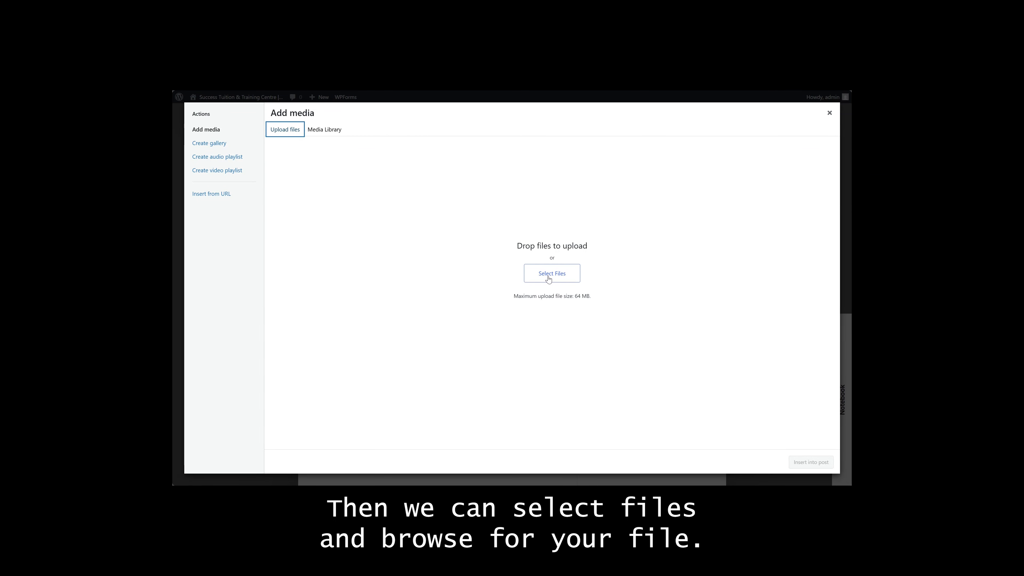
{"action": "left_click", "coordinate": [322, 129]}
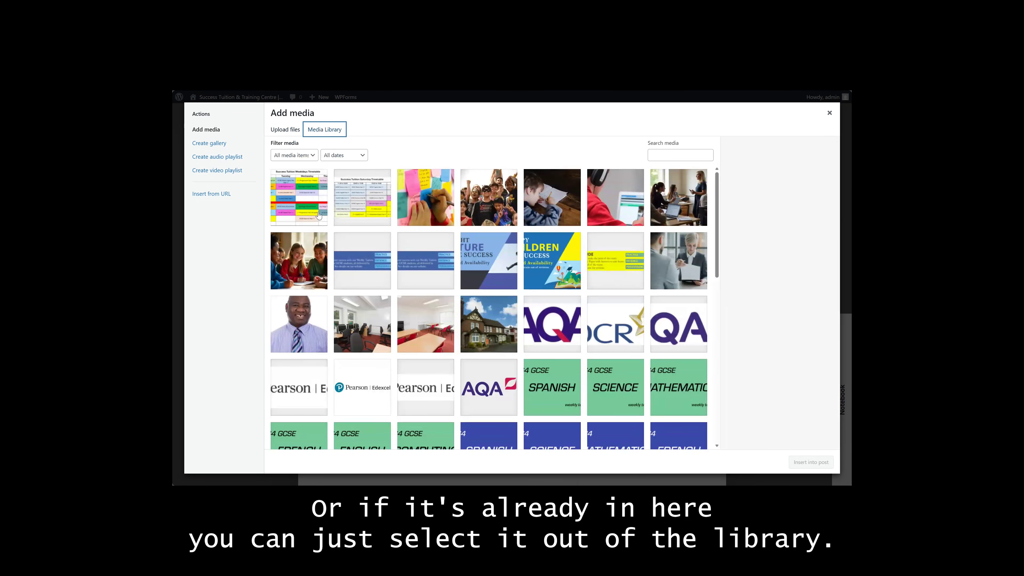
{"action": "left_click", "coordinate": [309, 200]}
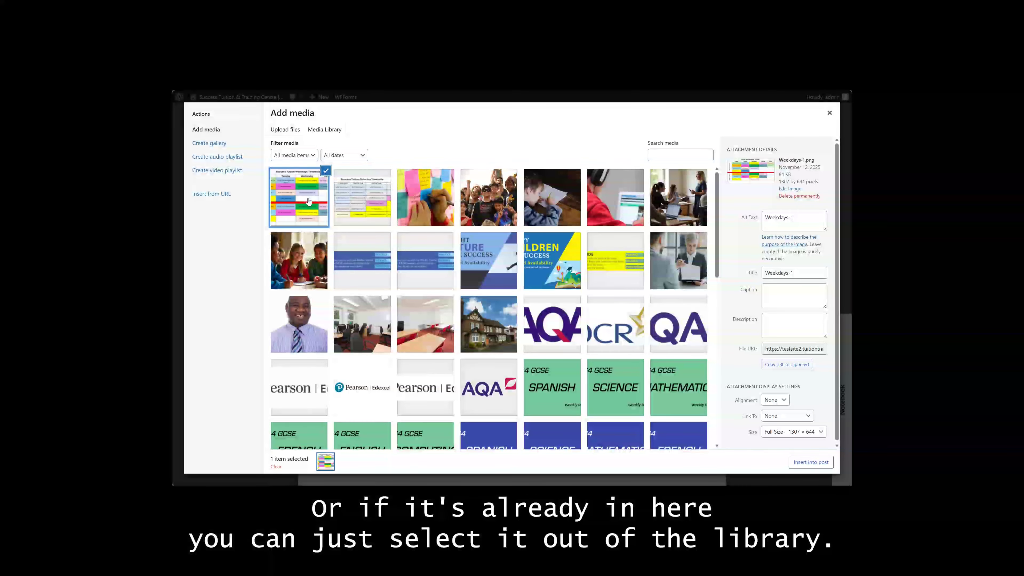
{"action": "left_click", "coordinate": [829, 113]}
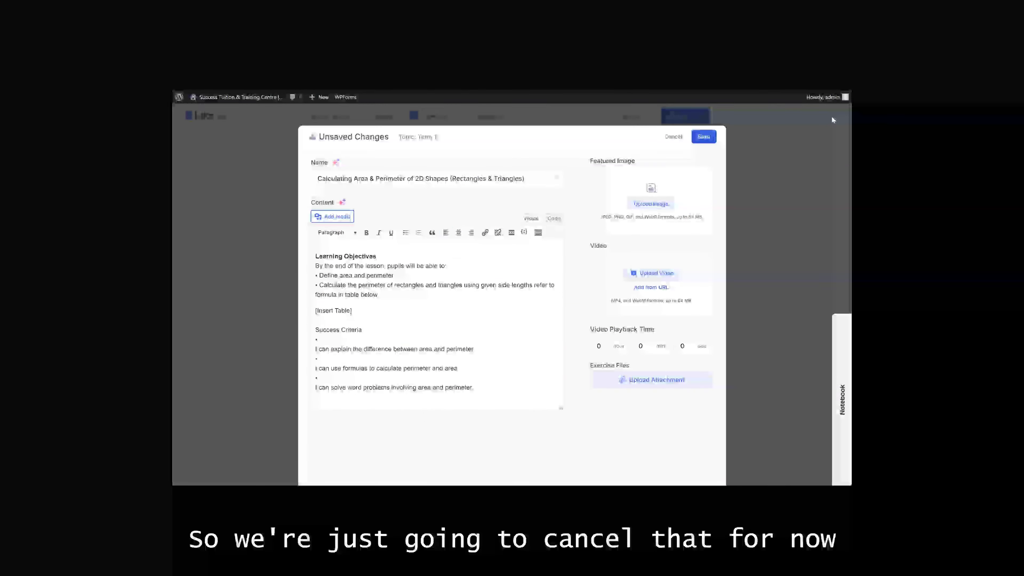
- Make the Success Criteria heading bold and join its three bullets with their "I can" statements
{"action": "left_click_drag", "start_coordinate": [363, 330], "coordinate": [314, 330]}
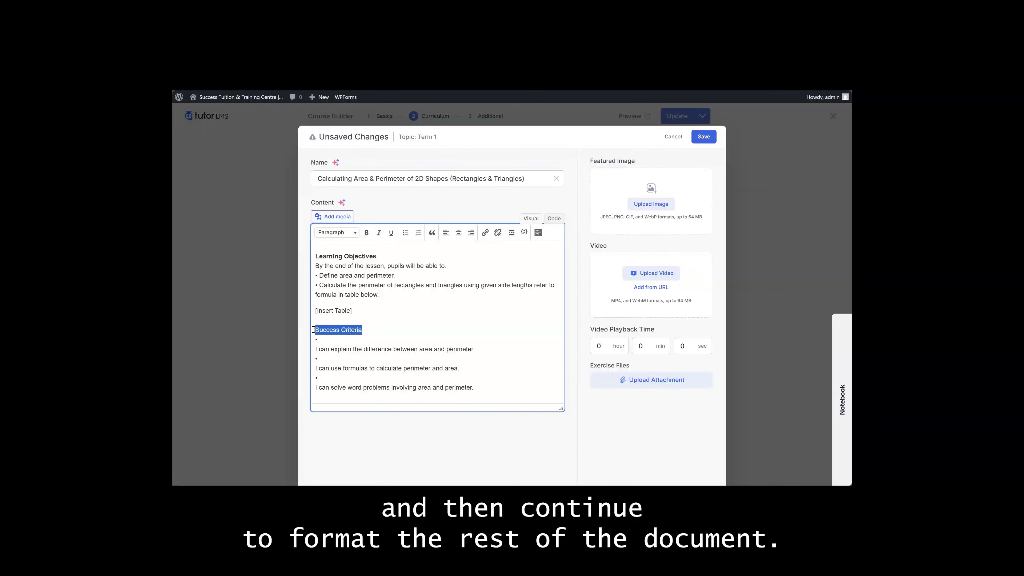
{"action": "key", "text": "ctrl+b"}
{"action": "left_click", "coordinate": [329, 340]}
{"action": "key", "text": "Delete"}
{"action": "left_click", "coordinate": [328, 349]}
{"action": "key", "text": "Delete"}
{"action": "left_click", "coordinate": [328, 361]}
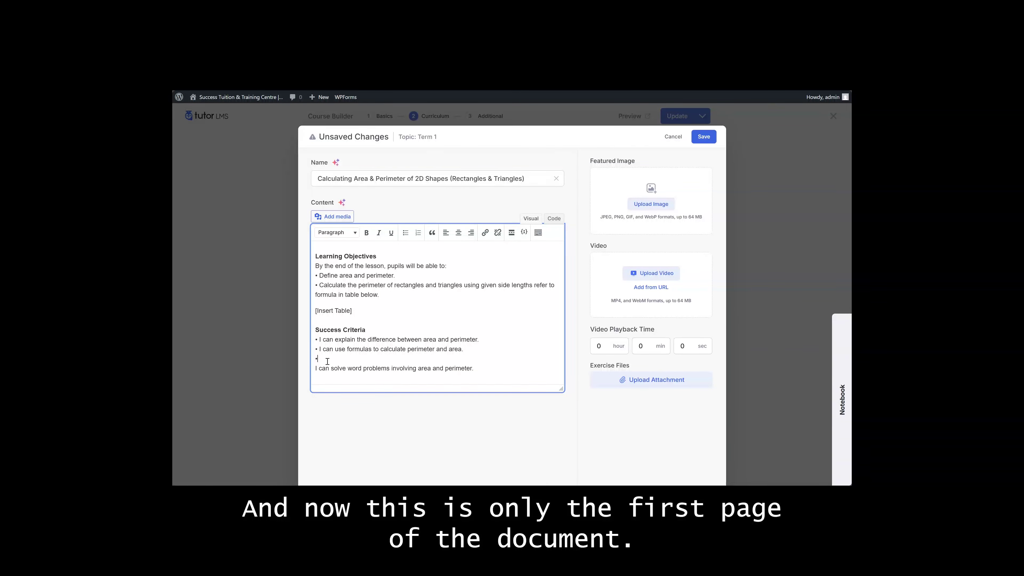
{"action": "key", "text": "Delete"}
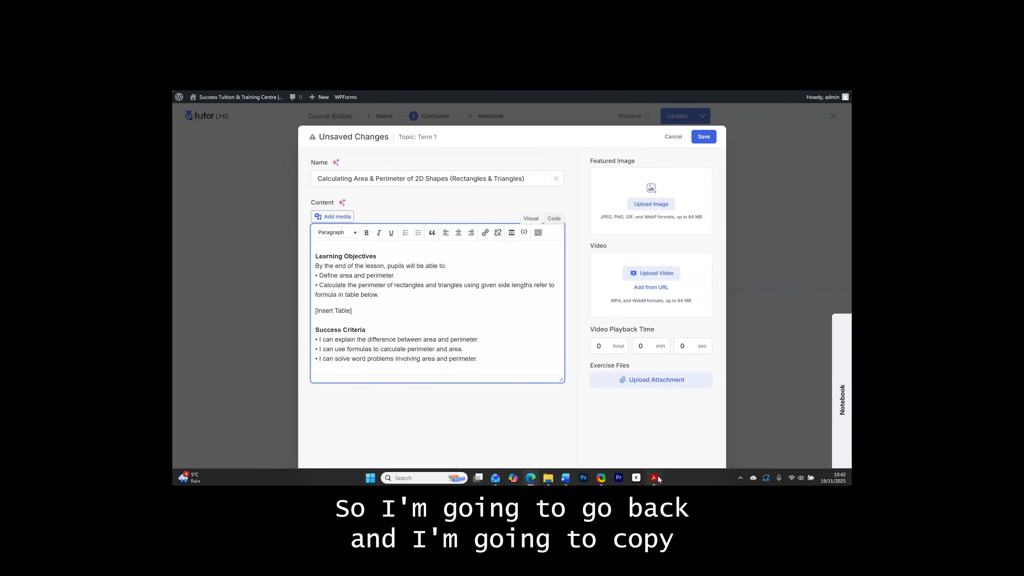
- Copy page 2 of the lesson plan PDF, from Vocabulary to the perimeter formula, and paste it below the last Success Criteria bullet
{"action": "left_click", "coordinate": [658, 478]}
{"action": "scroll", "coordinate": [673, 308], "scroll_direction": "down", "scroll_amount": 10}
{"action": "scroll", "coordinate": [672, 315], "scroll_direction": "down", "scroll_amount": 5}
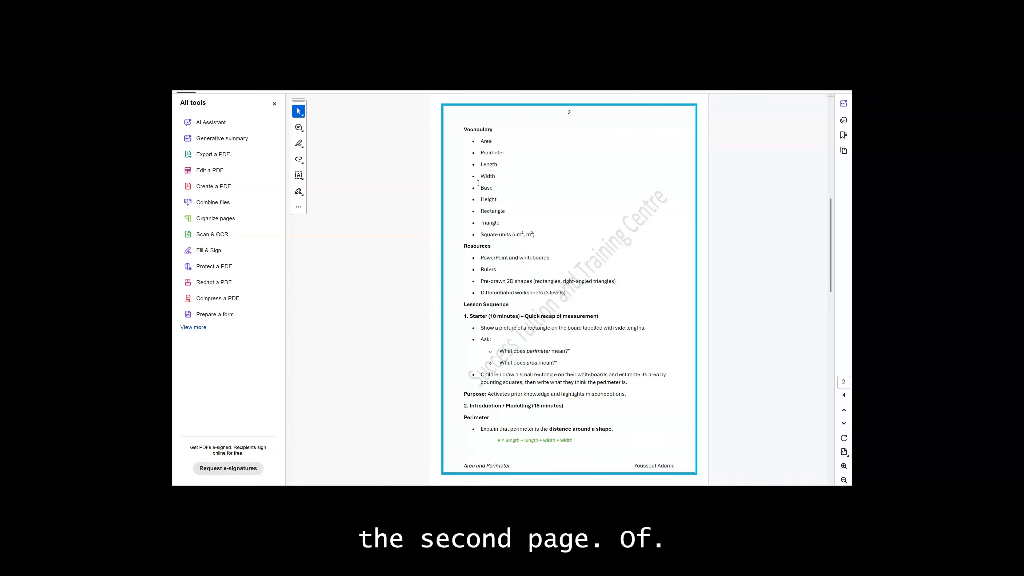
{"action": "left_click_drag", "start_coordinate": [462, 139], "coordinate": [573, 441]}
{"action": "right_click", "coordinate": [573, 440]}
{"action": "left_click", "coordinate": [599, 373]}
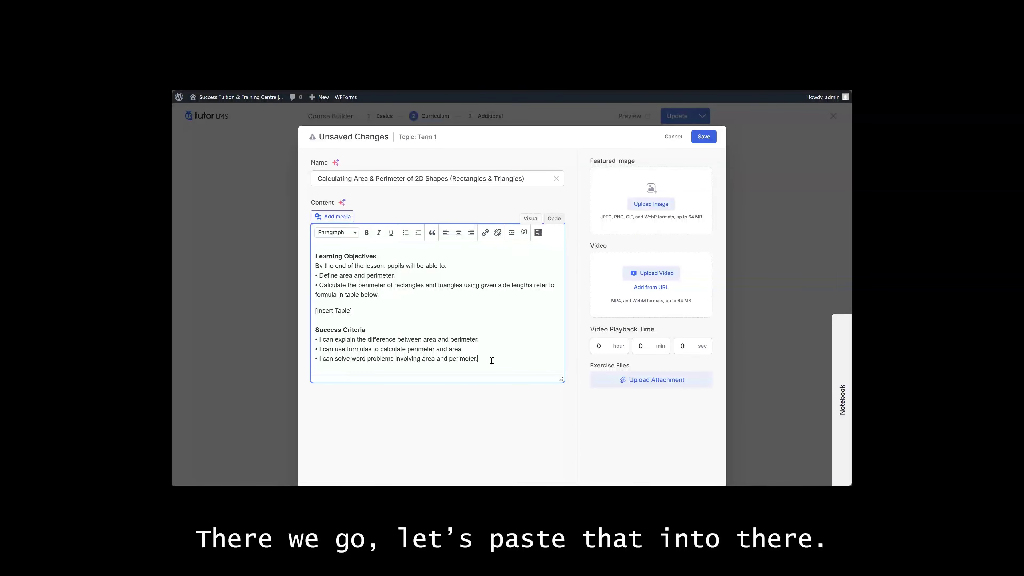
{"action": "key", "text": "Return"}
{"action": "key", "text": "ctrl+v"}
- Make the Vocabulary heading bold and join the bullets from Area to Base with their terms
{"action": "scroll", "coordinate": [399, 359], "scroll_direction": "up", "scroll_amount": 10}
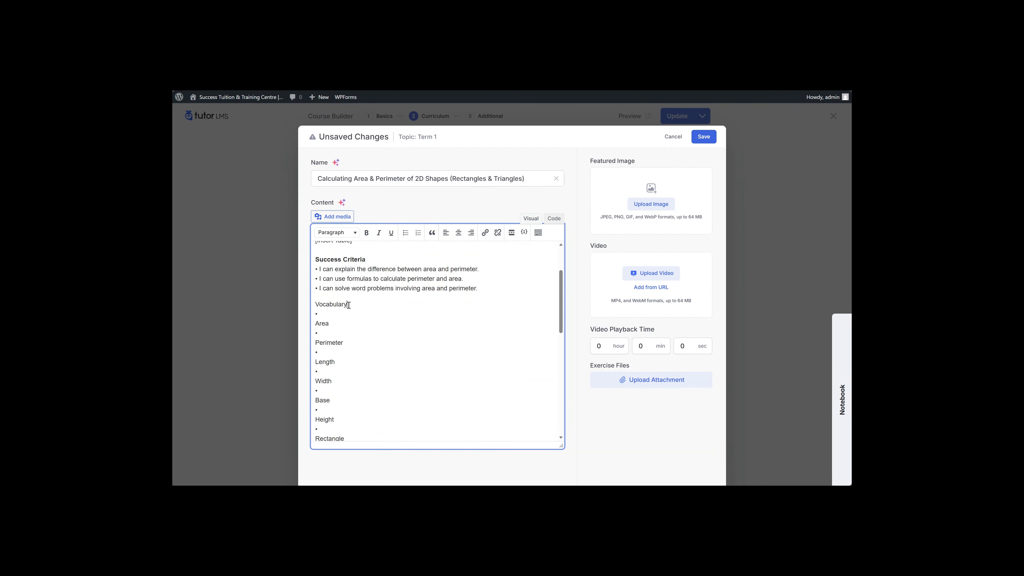
{"action": "left_click_drag", "start_coordinate": [348, 305], "coordinate": [313, 305]}
{"action": "key", "text": "ctrl+b"}
{"action": "left_click", "coordinate": [327, 315]}
{"action": "key", "text": "Delete"}
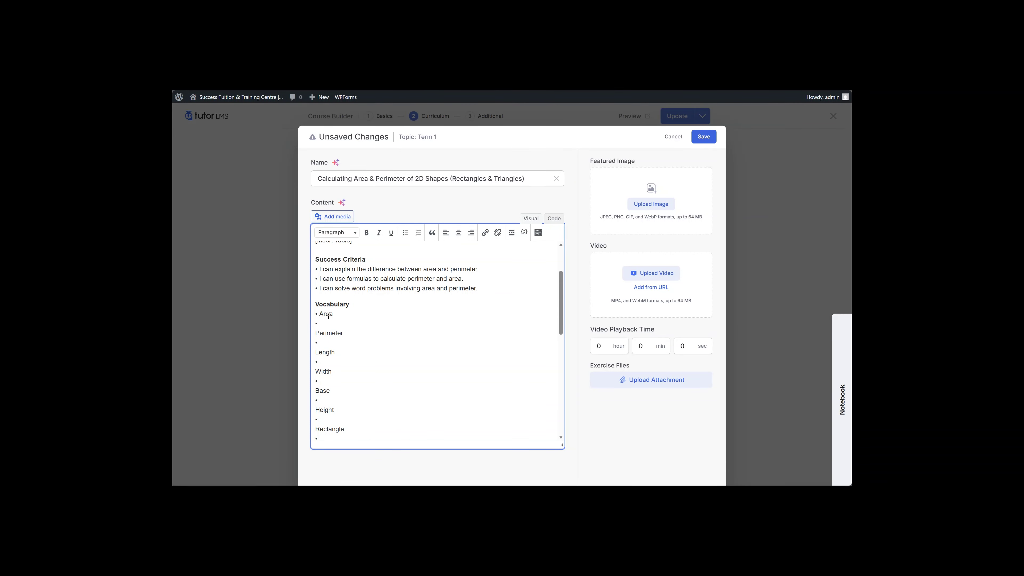
{"action": "key", "text": "Delete"}
{"action": "key", "text": "Delete"}
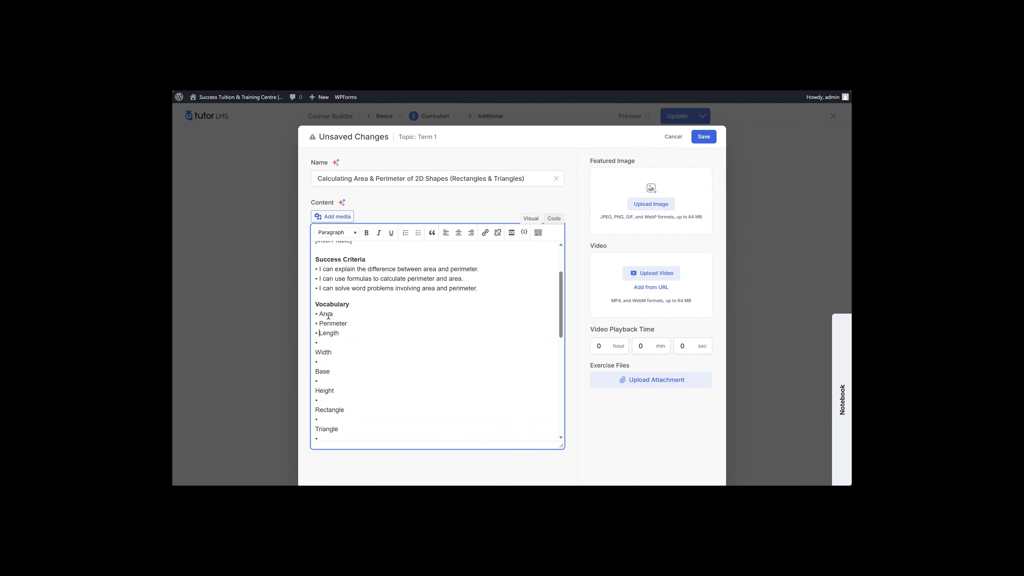
{"action": "key", "text": "Down"}
{"action": "key", "text": "Delete"}
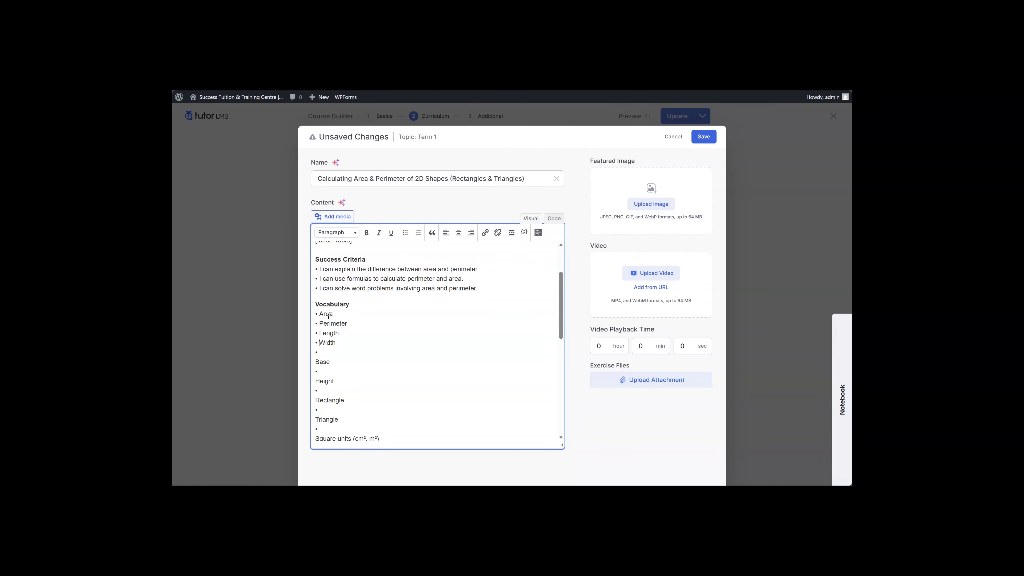
{"action": "key", "text": "Down"}
{"action": "key", "text": "Delete"}
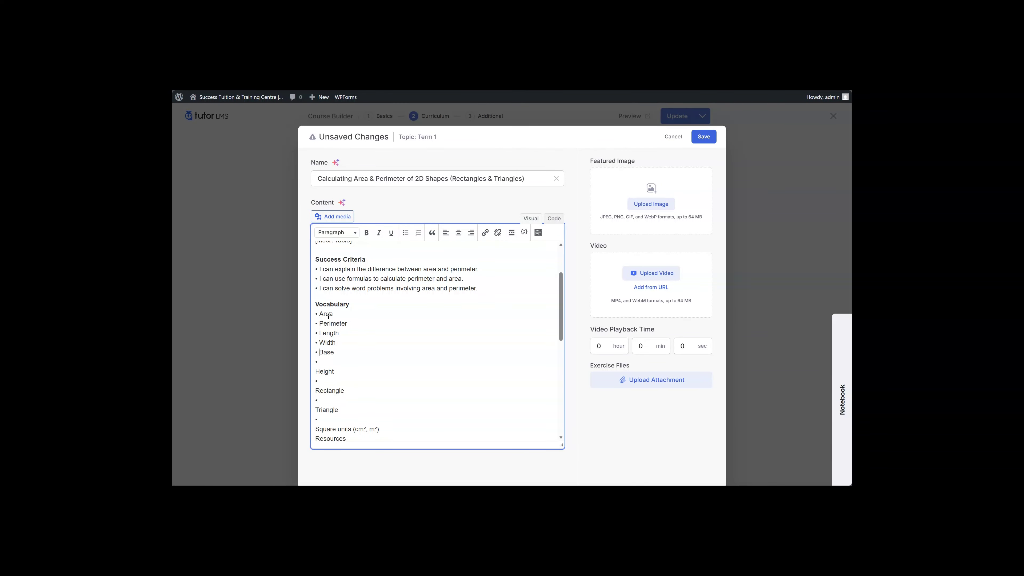
- Join the Height, Rectangle, Triangle and Square units bullets with their terms and add a blank line before Resources
{"action": "key", "text": "Down"}
{"action": "key", "text": "Delete"}
{"action": "key", "text": "Down"}
{"action": "key", "text": "Delete"}
{"action": "key", "text": "Down"}
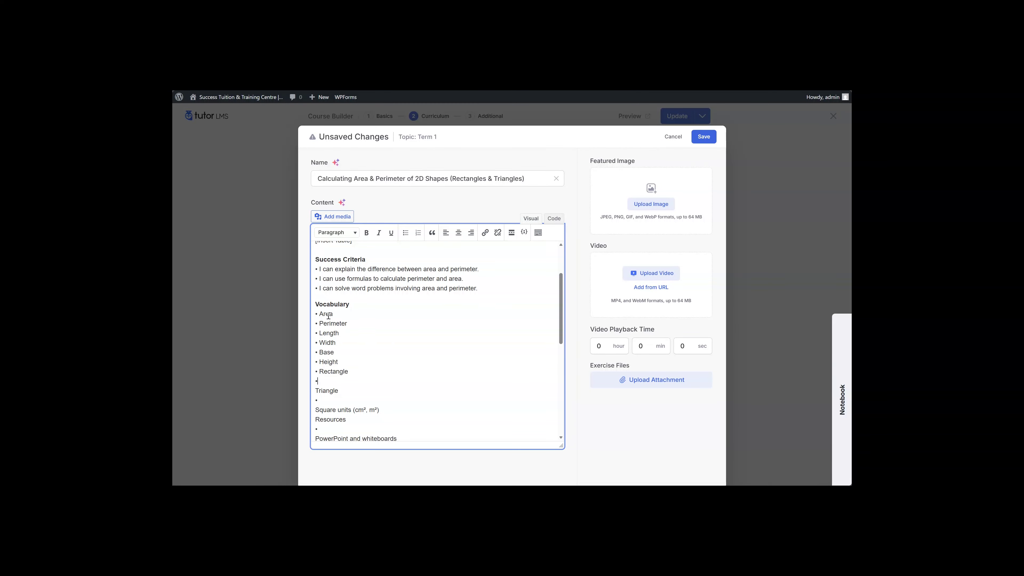
{"action": "key", "text": "Delete"}
{"action": "key", "text": "Down"}
{"action": "key", "text": "Delete"}
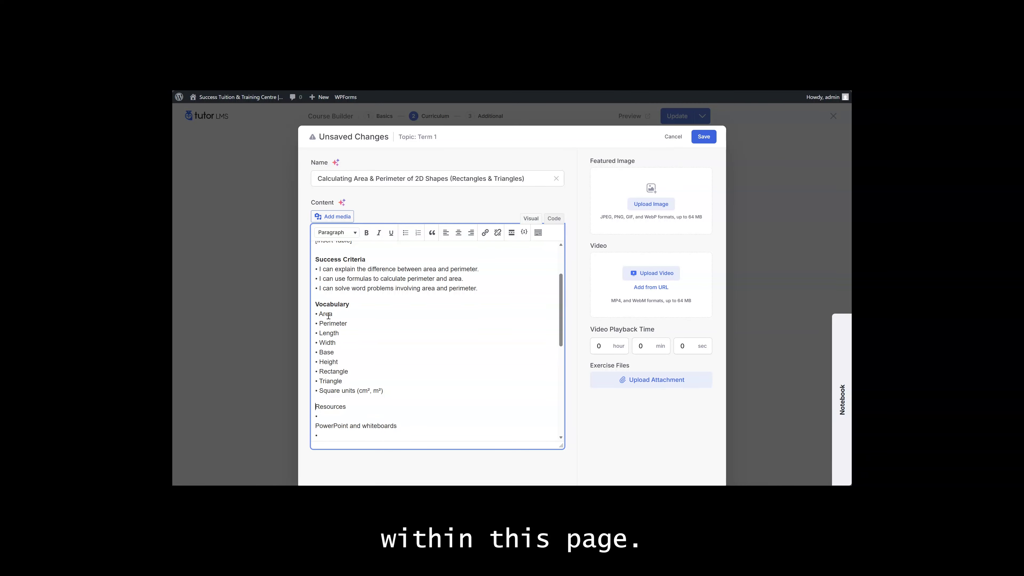
- Make the Resources heading bold and join its four bullets with their text, from PowerPoint and whiteboards to Differentiated worksheets
{"action": "double_click", "coordinate": [350, 406]}
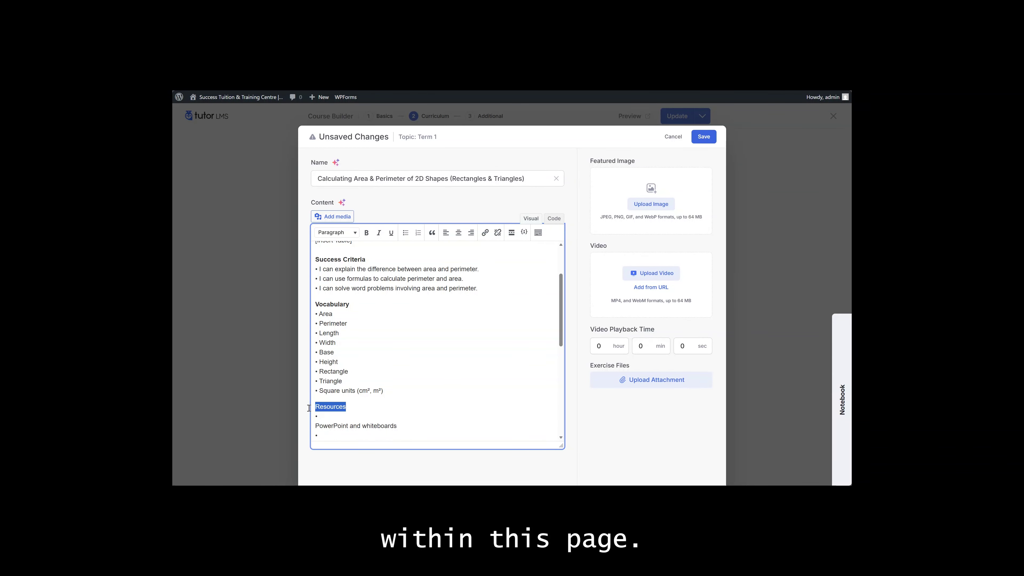
{"action": "key", "text": "ctrl+b"}
{"action": "left_click", "coordinate": [329, 419]}
{"action": "key", "text": "Delete"}
{"action": "key", "text": "Down"}
{"action": "key", "text": "Delete"}
{"action": "key", "text": "Down"}
{"action": "key", "text": "Delete"}
{"action": "scroll", "coordinate": [337, 418], "scroll_direction": "down", "scroll_amount": 4}
{"action": "key", "text": "Down"}
{"action": "key", "text": "Delete"}
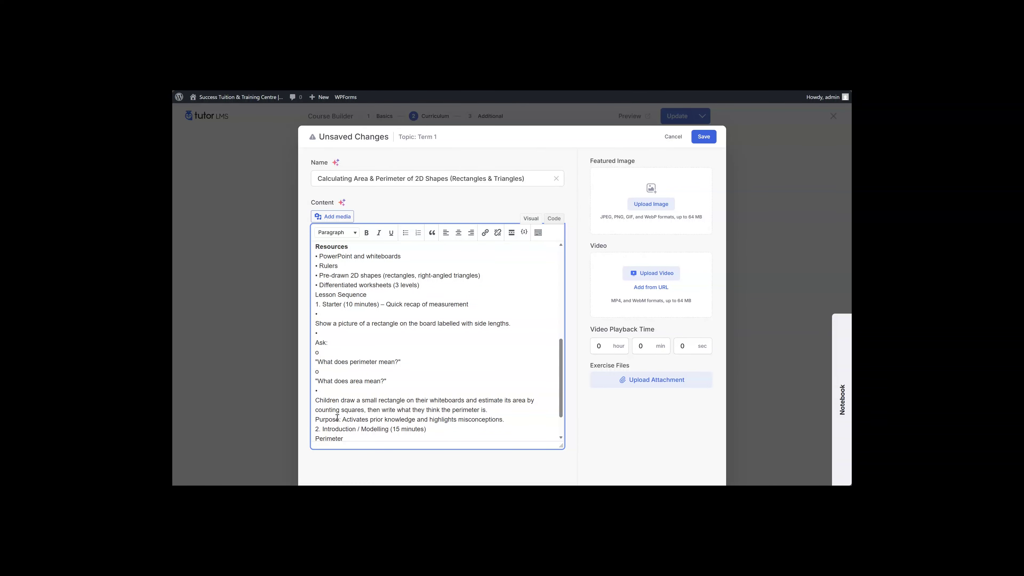
- Add a blank line before the Lesson Sequence heading and make the heading bold
{"action": "key", "text": "Down"}
{"action": "key", "text": "Return"}
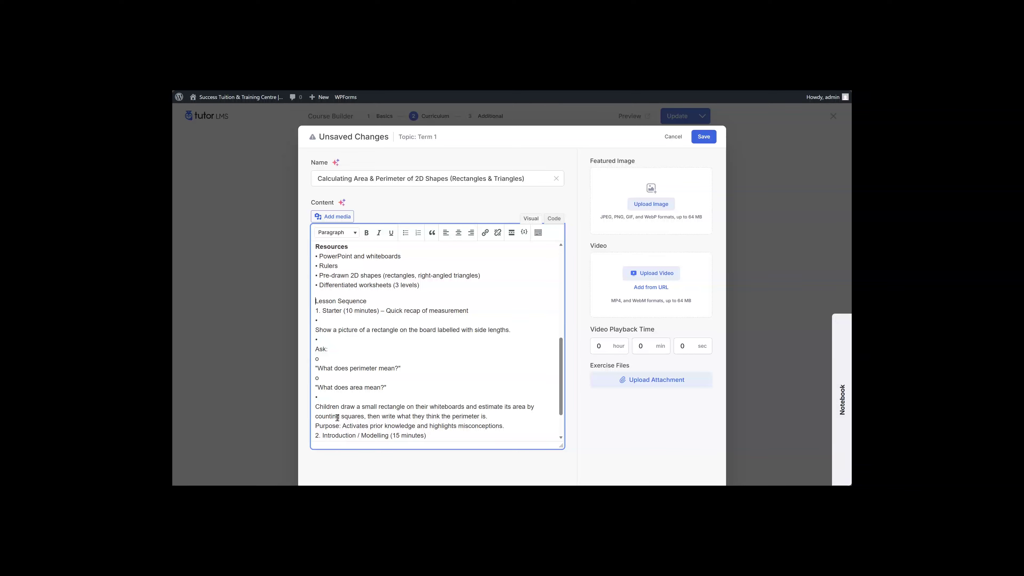
{"action": "left_click_drag", "start_coordinate": [365, 304], "coordinate": [312, 305]}
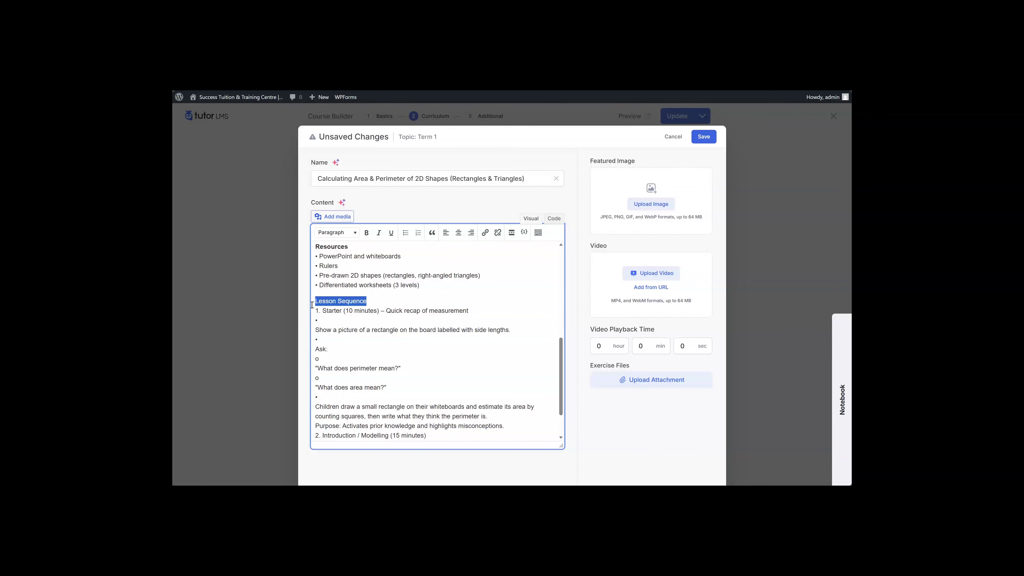
{"action": "key", "text": "ctrl+b"}
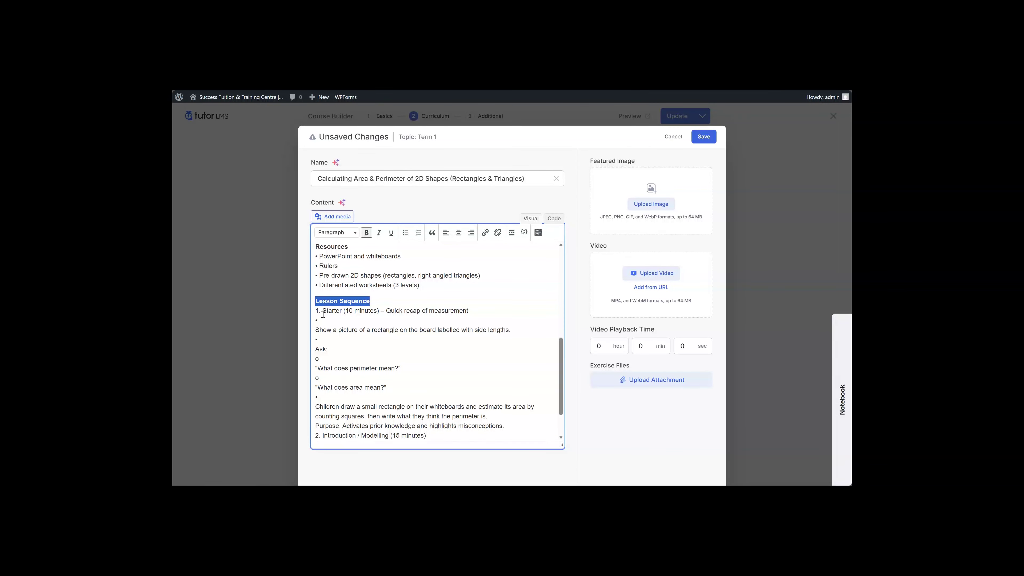
- Join the first two Starter bullets with their text lines, "Show a picture of a rectangle" and "Ask:"
{"action": "left_click", "coordinate": [323, 319]}
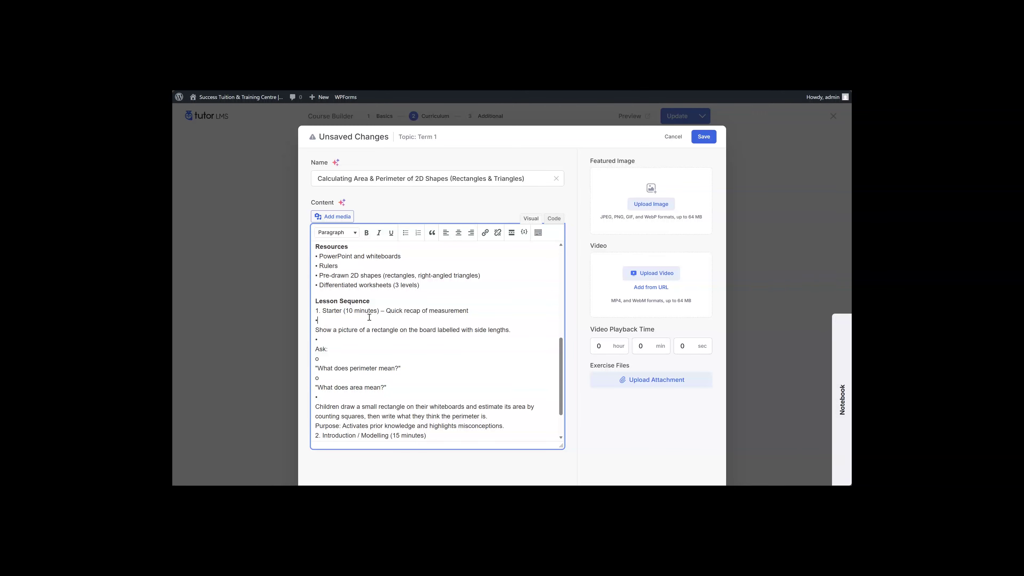
{"action": "key", "text": "Delete"}
{"action": "key", "text": "Down"}
{"action": "key", "text": "Delete"}
- Remove the "o" marker lines before the perimeter and area questions under "Ask:"
{"action": "key", "text": "Down"}
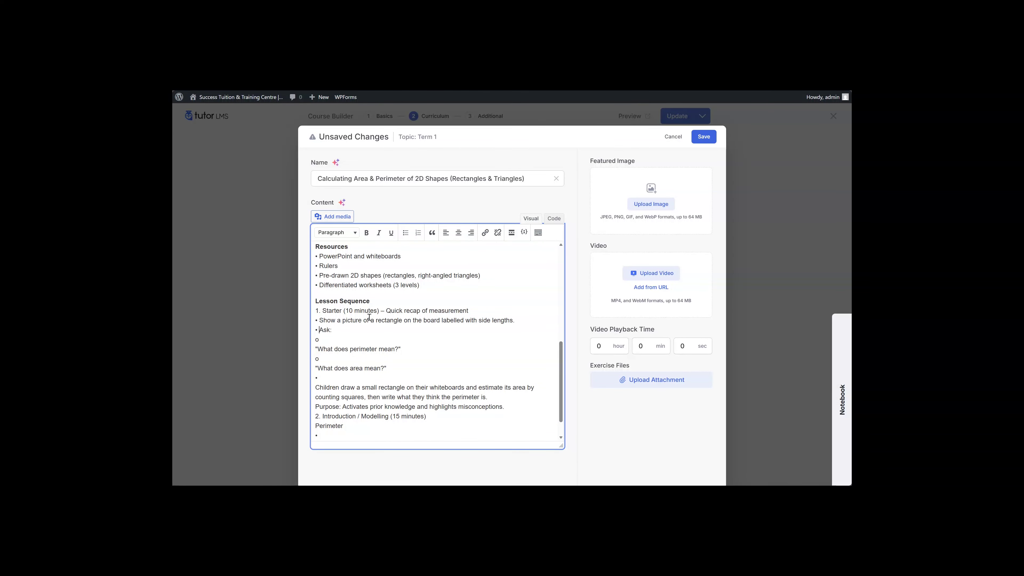
{"action": "key", "text": "BackSpace"}
{"action": "key", "text": "BackSpace"}
{"action": "key", "text": "Down"}
{"action": "key", "text": "Down"}
{"action": "key", "text": "BackSpace"}
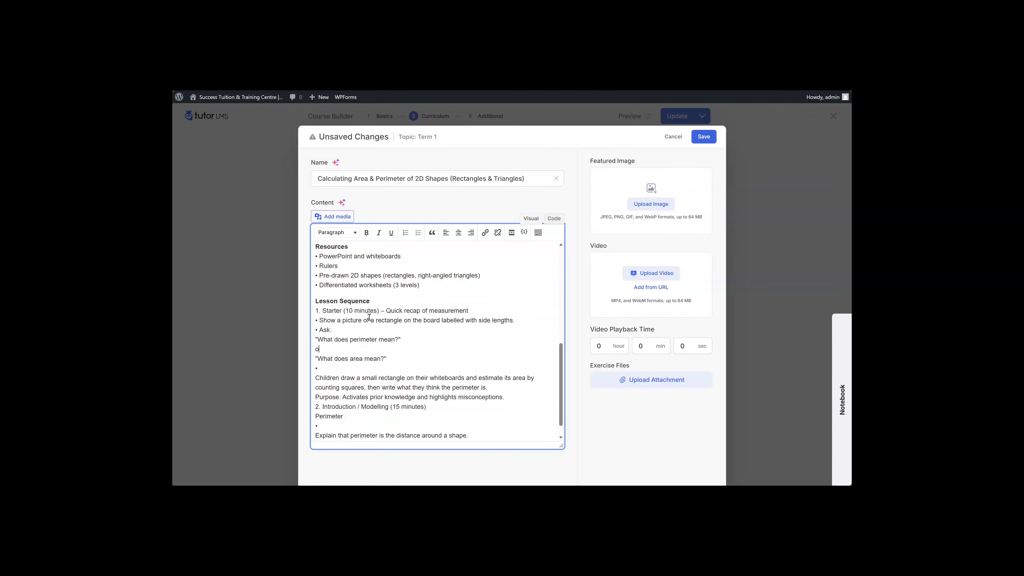
{"action": "key", "text": "BackSpace"}
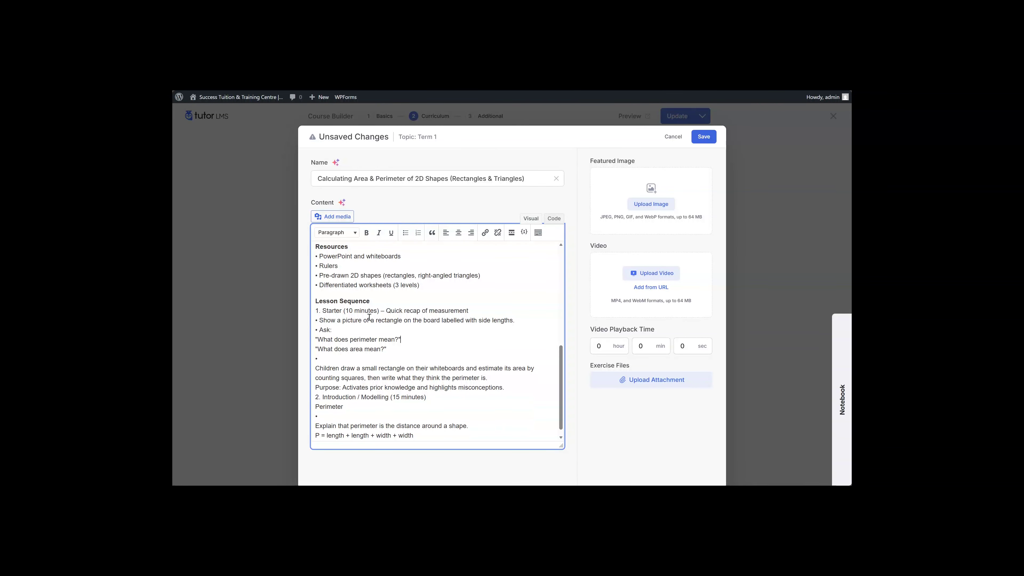
- Join the bullet with the "Children draw a small rectangle" text and add a blank line before the Purpose line
{"action": "key", "text": "Down"}
{"action": "key", "text": "Delete"}
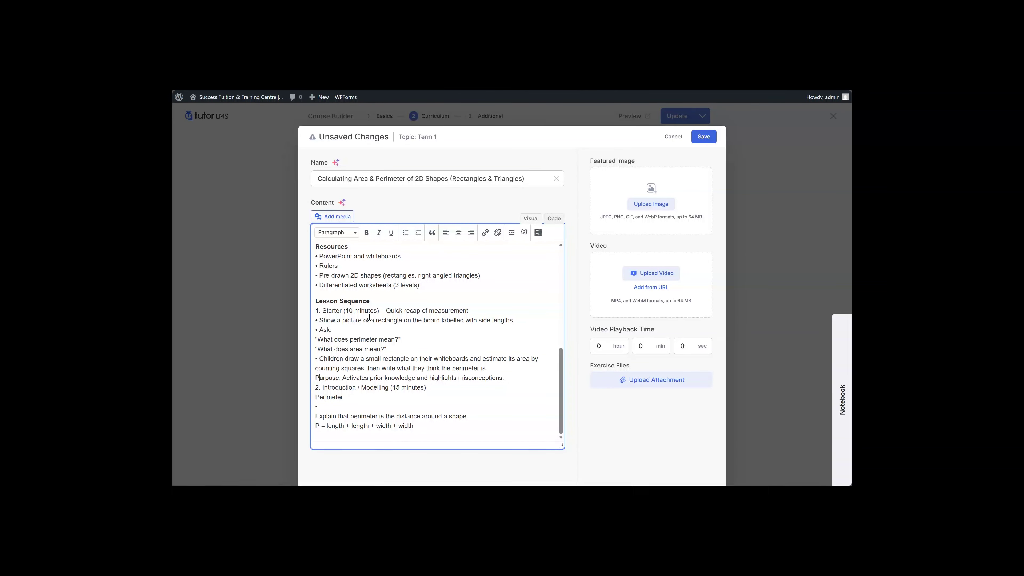
{"action": "key", "text": "Down"}
{"action": "key", "text": "Down"}
{"action": "key", "text": "Return"}
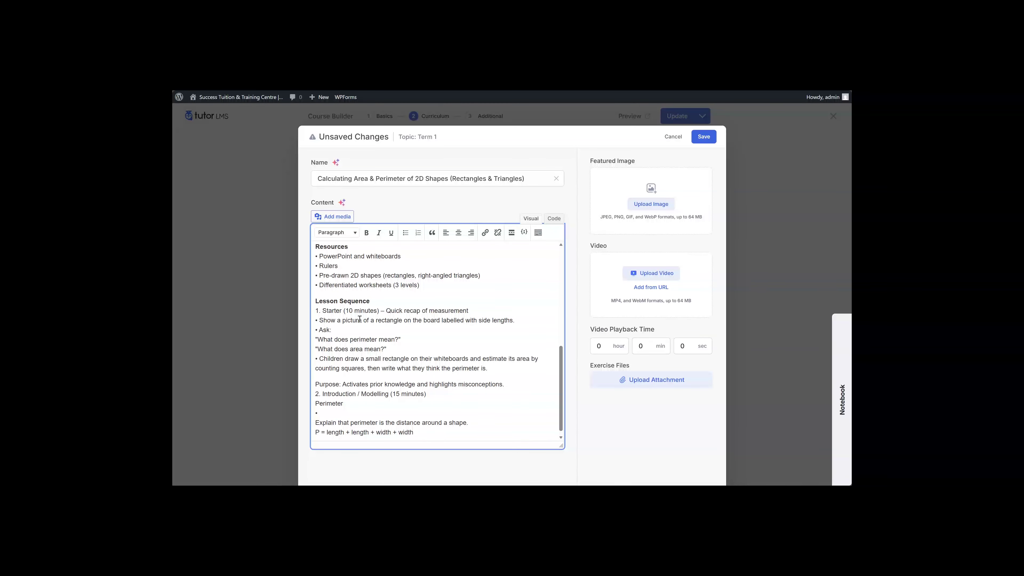
- Remove the bullet in front of "Ask:" and make the "Ask:" and "Purpose:" labels bold
{"action": "left_click", "coordinate": [326, 329]}
{"action": "key", "text": "BackSpace"}
{"action": "key", "text": "ctrl+b"}
{"action": "left_click_drag", "start_coordinate": [340, 383], "coordinate": [320, 383]}
{"action": "key", "text": "ctrl+b"}
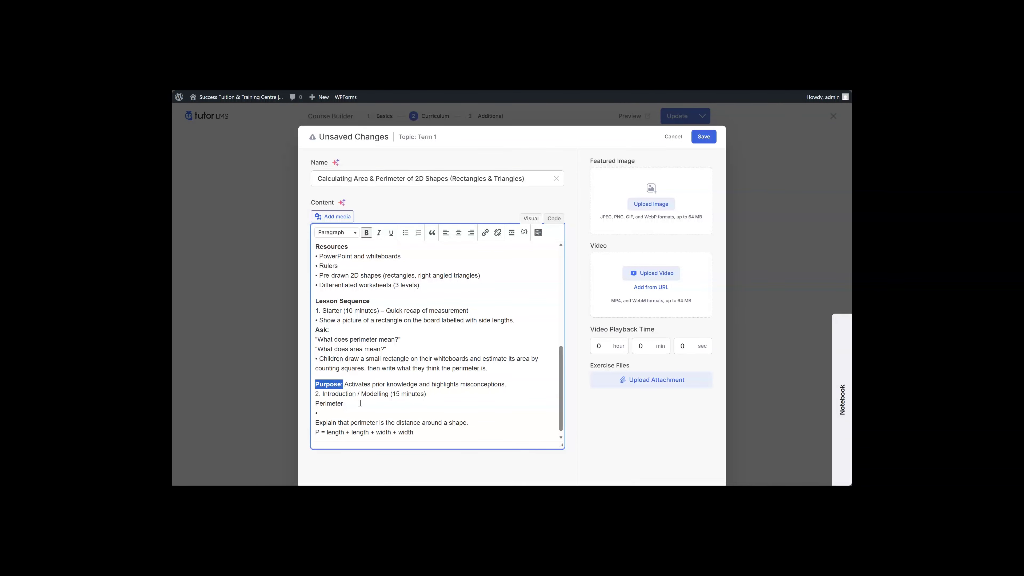
- Add a blank line before the "2. Introduction / Modelling (15 minutes)" heading and make it and the "1. Starter (10 minutes)" heading bold italic
{"action": "left_click", "coordinate": [313, 393]}
{"action": "key", "text": "Return"}
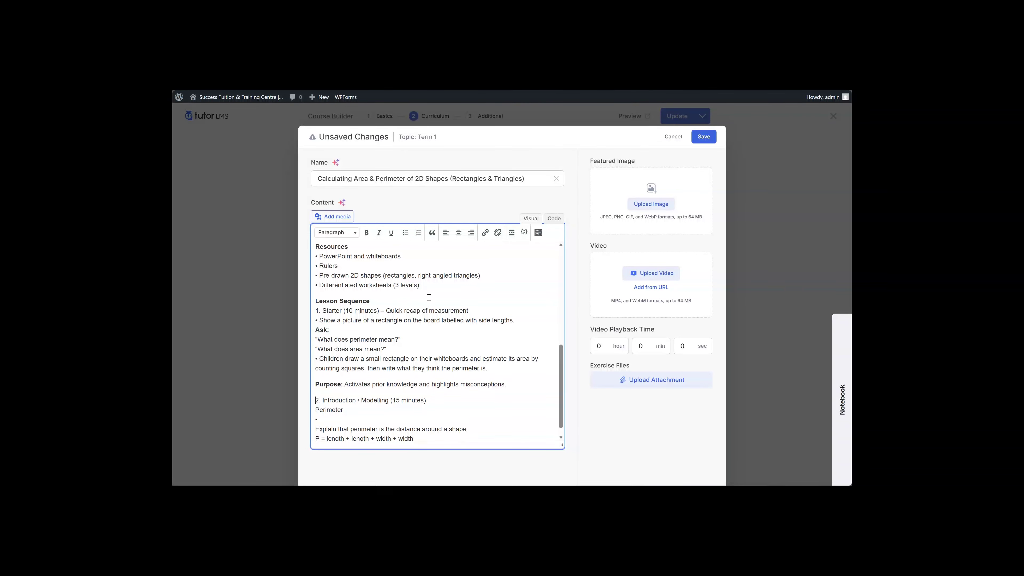
{"action": "left_click_drag", "start_coordinate": [470, 309], "coordinate": [321, 312]}
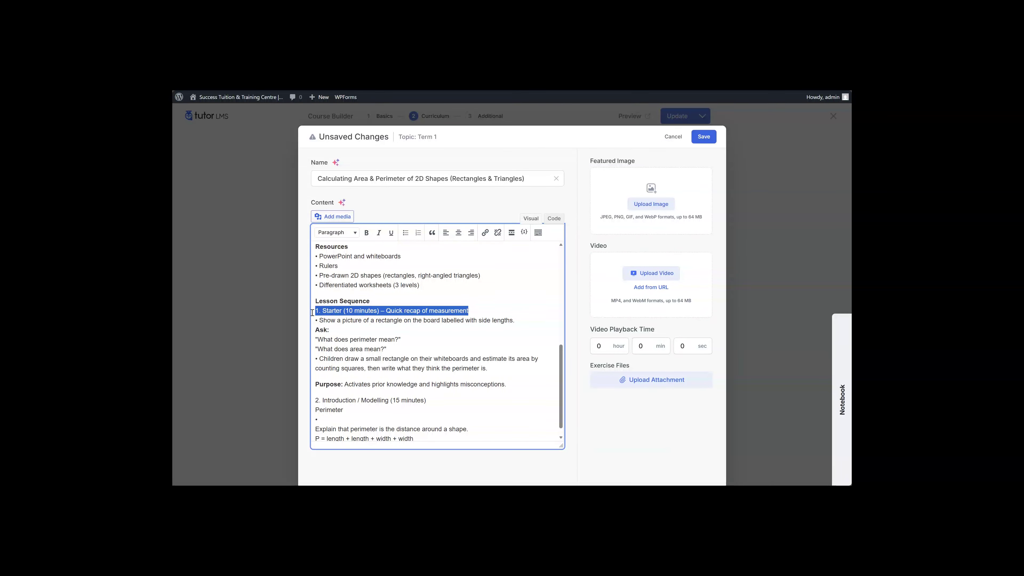
{"action": "key", "text": "ctrl+b"}
{"action": "key", "text": "ctrl+i"}
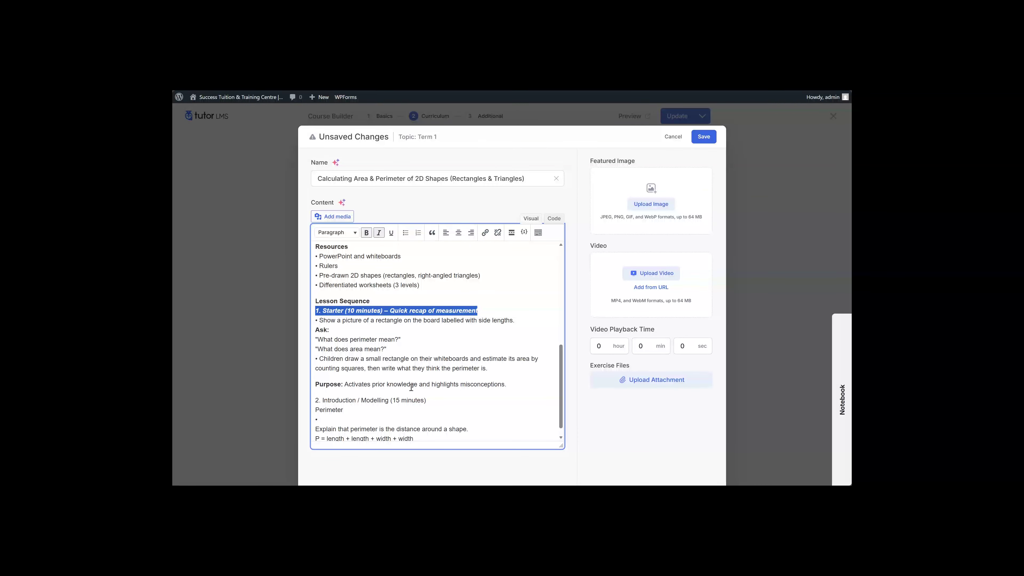
{"action": "left_click_drag", "start_coordinate": [427, 400], "coordinate": [314, 401]}
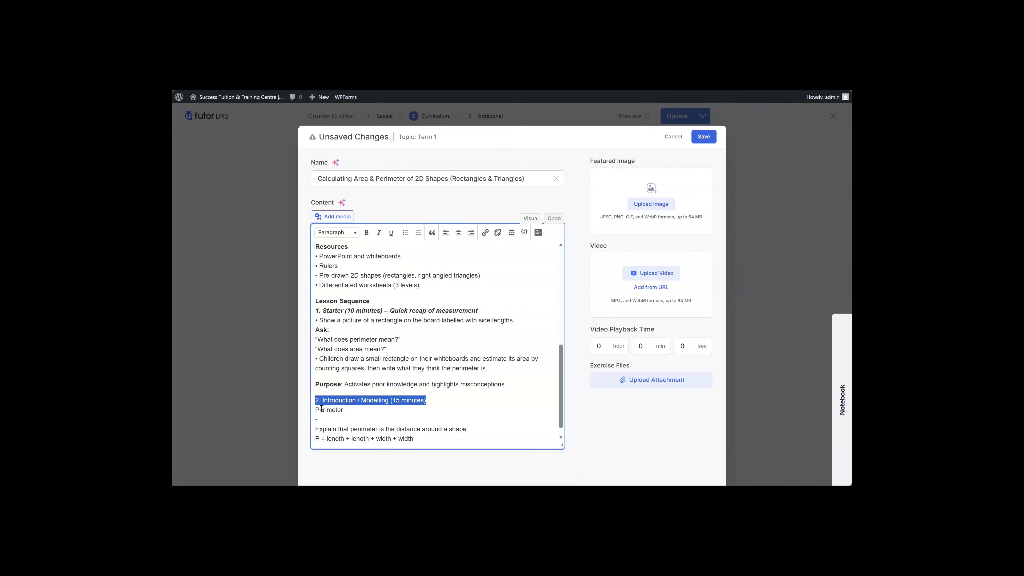
{"action": "key", "text": "ctrl+b"}
{"action": "key", "text": "ctrl+i"}
- Join the bullet under Perimeter with the text "Explain that perimeter is the distance around a shape."
{"action": "scroll", "coordinate": [363, 402], "scroll_direction": "down", "scroll_amount": 1}
{"action": "left_click", "coordinate": [363, 401]}
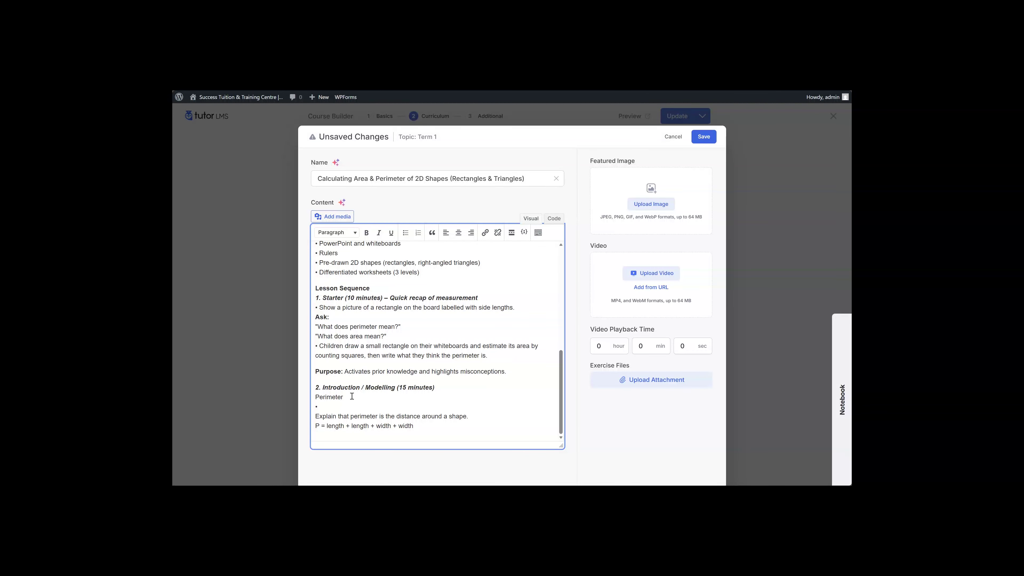
{"action": "left_click", "coordinate": [340, 406]}
{"action": "key", "text": "Delete"}
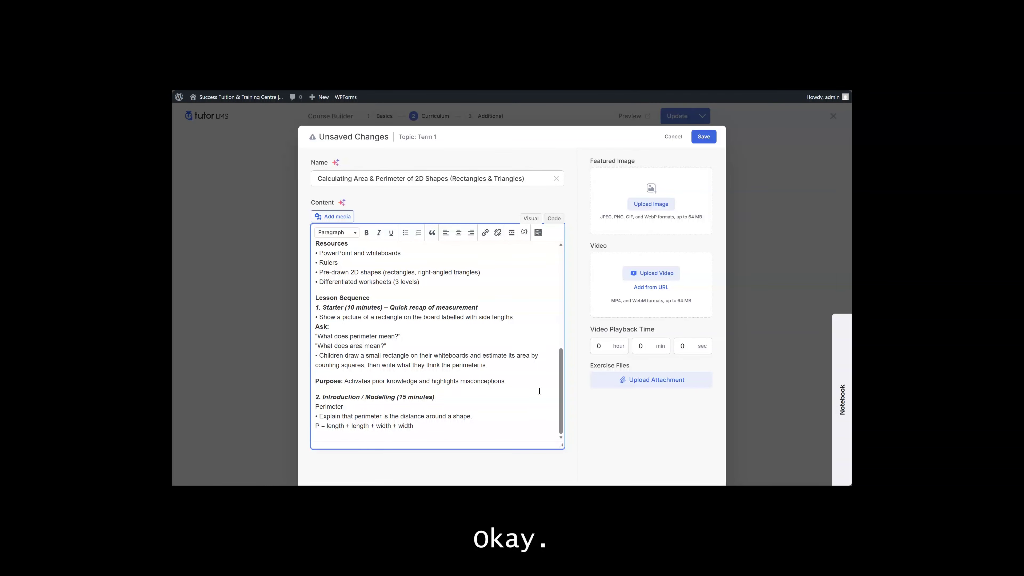
- Switch to the lesson plan PDF in Adobe Acrobat, copy all the text of page 3 and look over page 4
{"action": "mouse_move", "coordinate": [558, 477]}
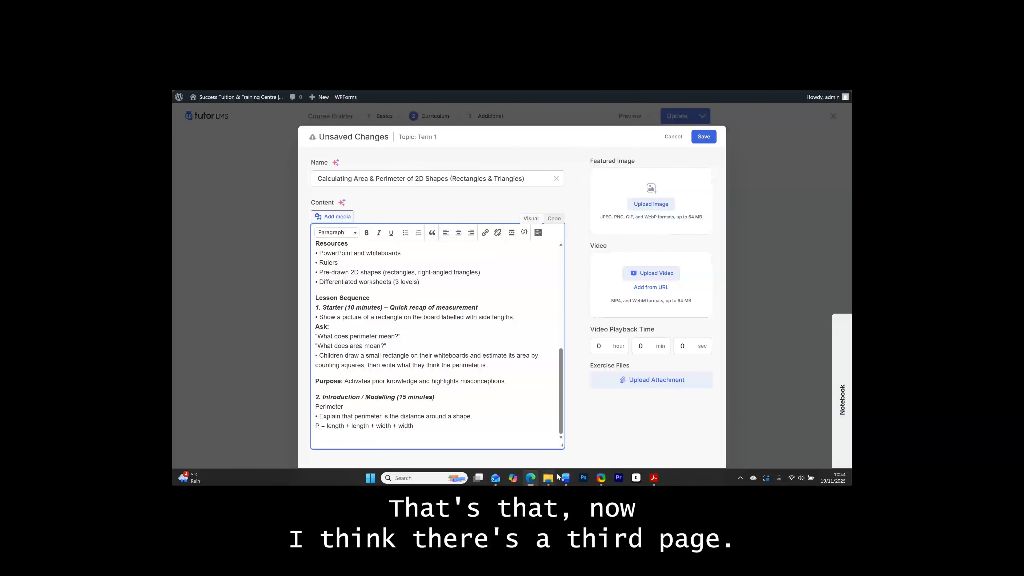
{"action": "left_click", "coordinate": [658, 477]}
{"action": "scroll", "coordinate": [691, 287], "scroll_direction": "down", "scroll_amount": 5}
{"action": "scroll", "coordinate": [688, 291], "scroll_direction": "down", "scroll_amount": 5}
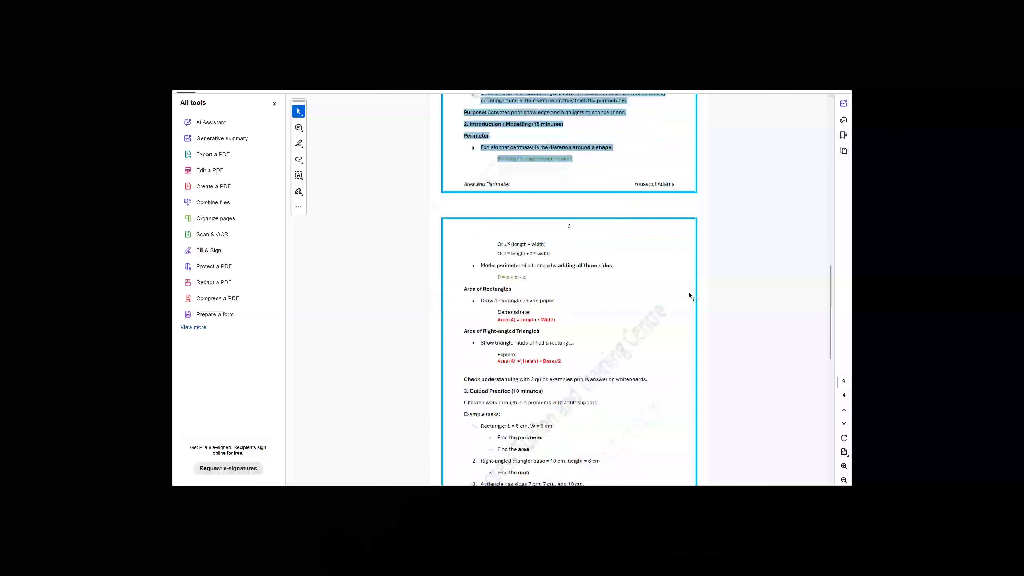
{"action": "left_click_drag", "start_coordinate": [495, 143], "coordinate": [551, 447]}
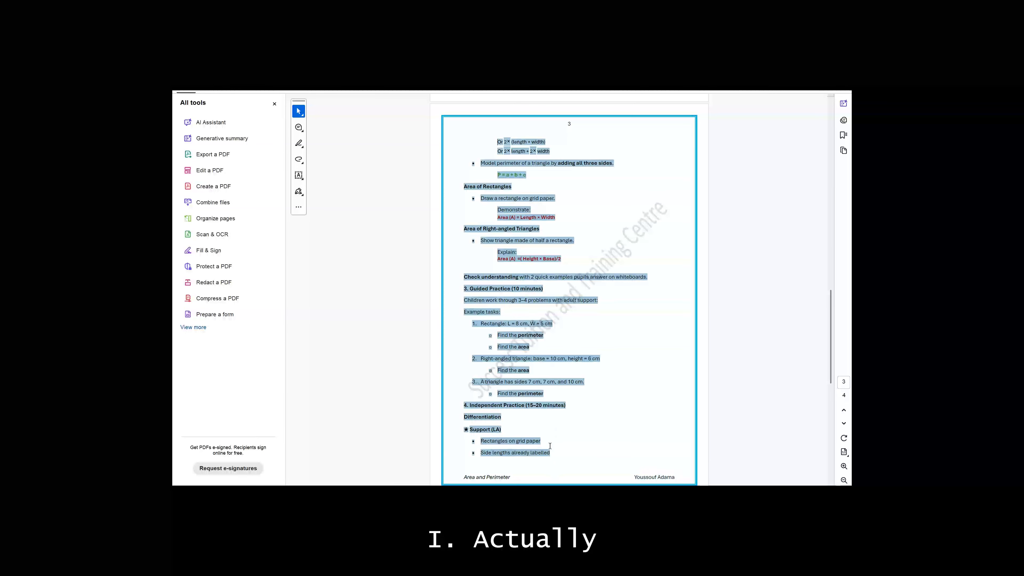
{"action": "scroll", "coordinate": [551, 446], "scroll_direction": "down", "scroll_amount": 1}
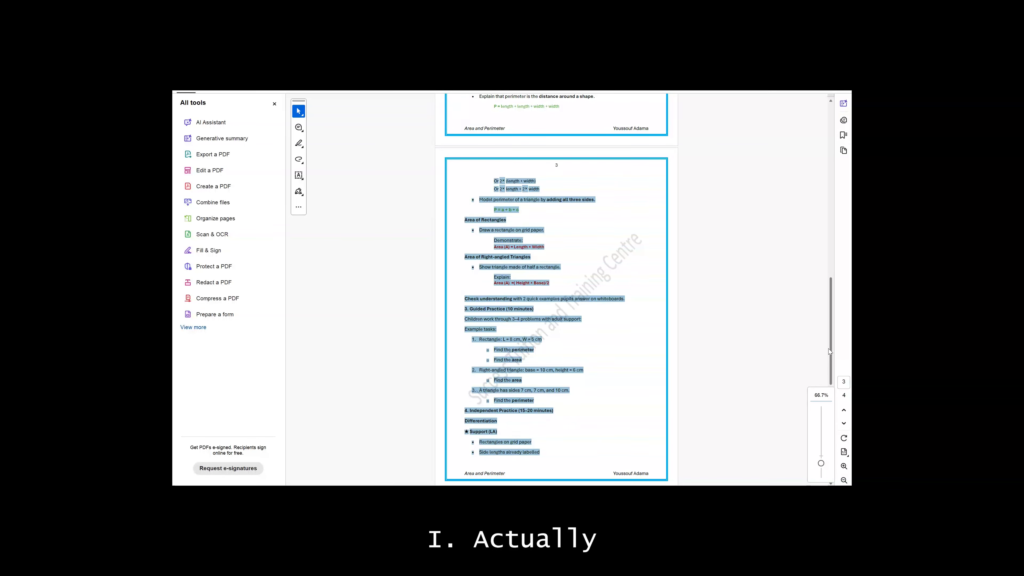
{"action": "scroll", "coordinate": [831, 353], "scroll_direction": "down", "scroll_amount": 5}
- Return to the lesson editor and paste the page 3 text below "P = length + length + width + width"
{"action": "mouse_move", "coordinate": [584, 483]}
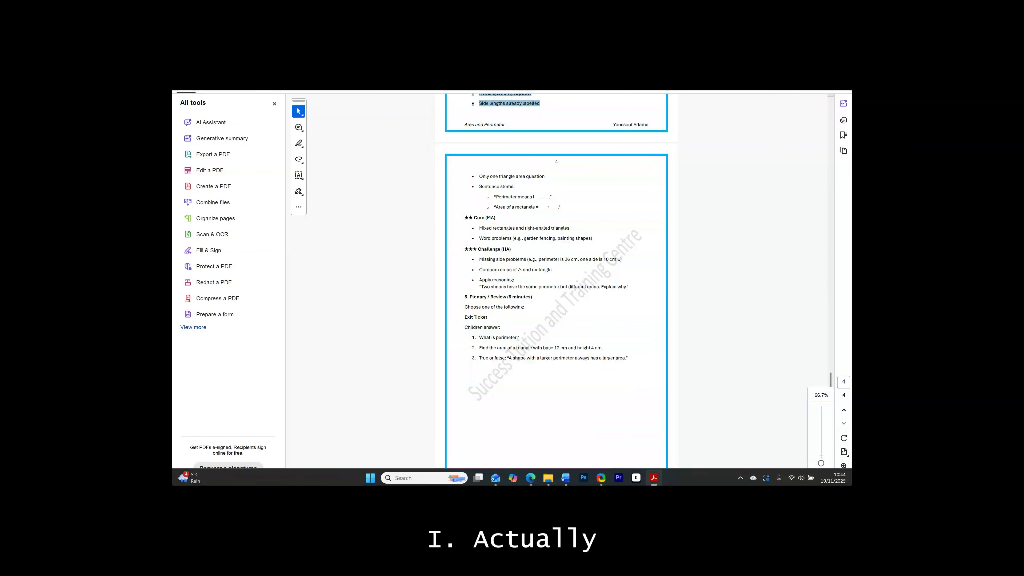
{"action": "left_click", "coordinate": [653, 479]}
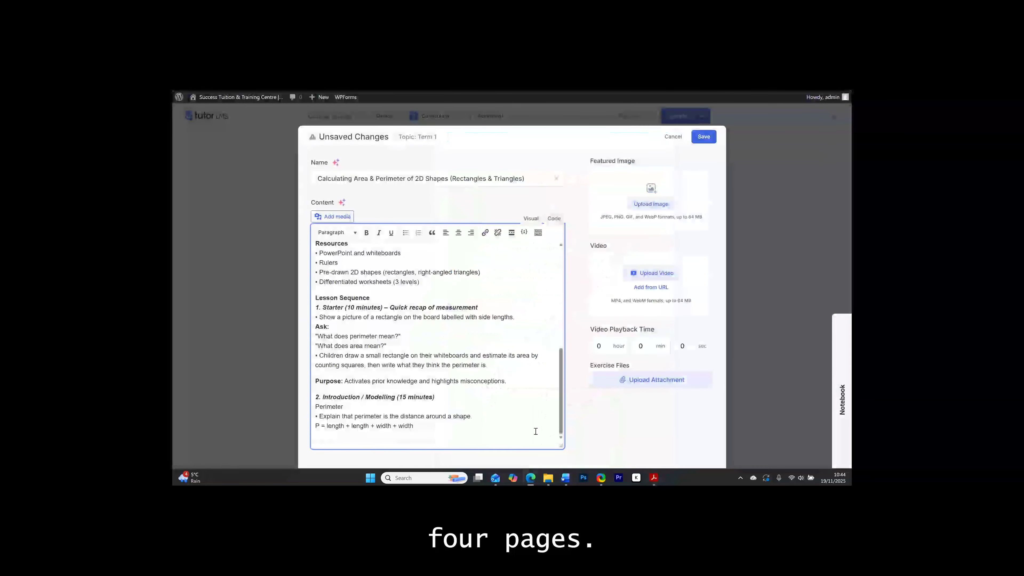
{"action": "key", "text": "Return"}
{"action": "key", "text": "ctrl+v"}
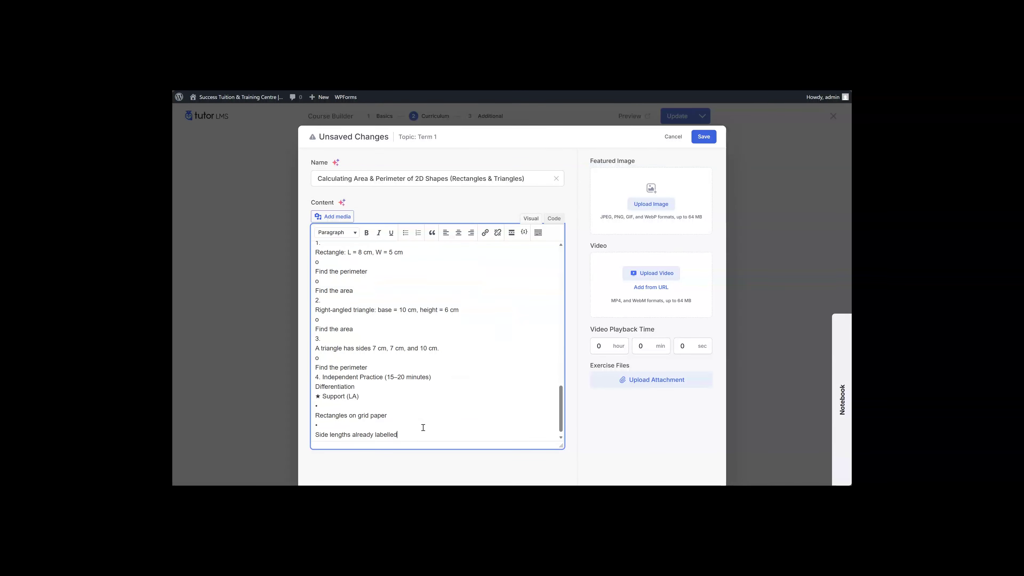
- Join the bullet with "Model perimeter of a triangle by adding all three sides." and add blank lines before it and after "P = a + b + c"
{"action": "scroll", "coordinate": [353, 314], "scroll_direction": "up", "scroll_amount": 10}
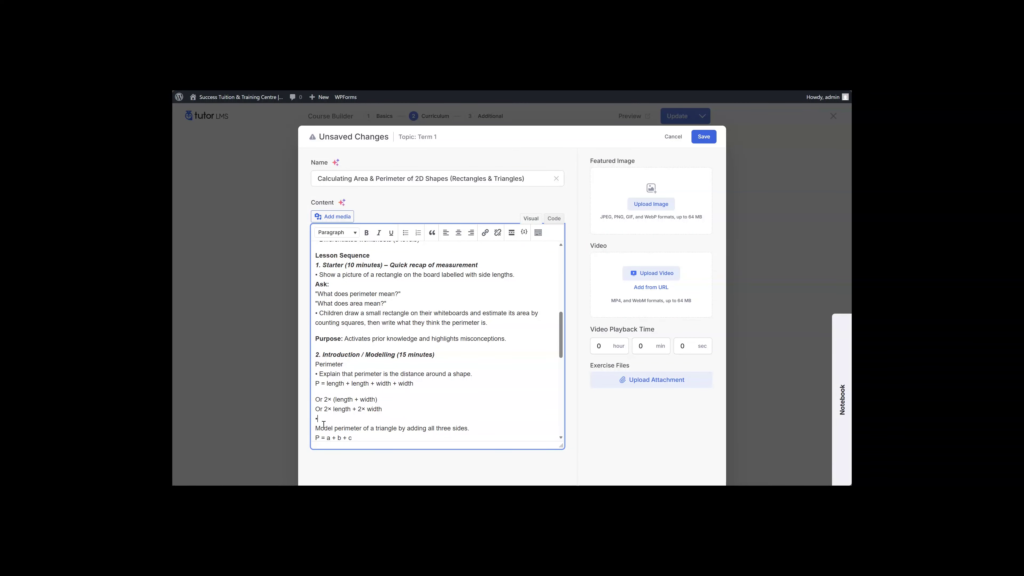
{"action": "key", "text": "Left"}
{"action": "key", "text": "Return"}
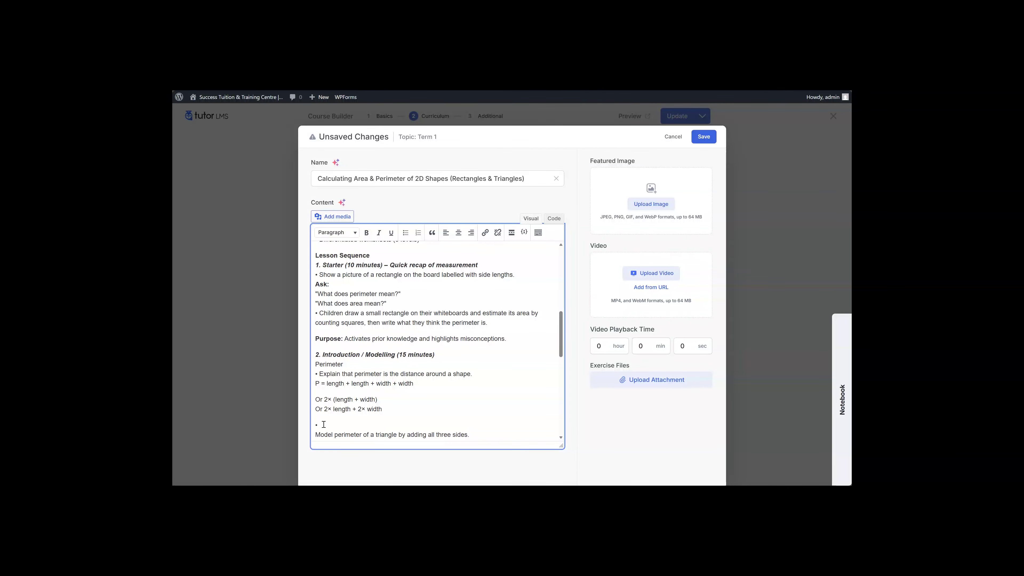
{"action": "key", "text": "Delete"}
{"action": "scroll", "coordinate": [359, 343], "scroll_direction": "down", "scroll_amount": 3}
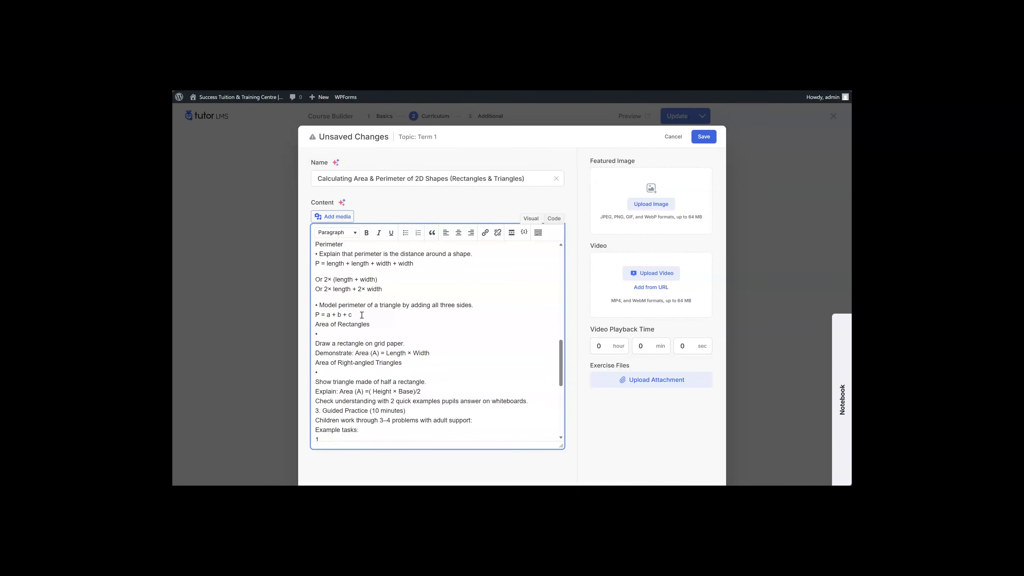
{"action": "left_click", "coordinate": [361, 313]}
{"action": "key", "text": "Return"}
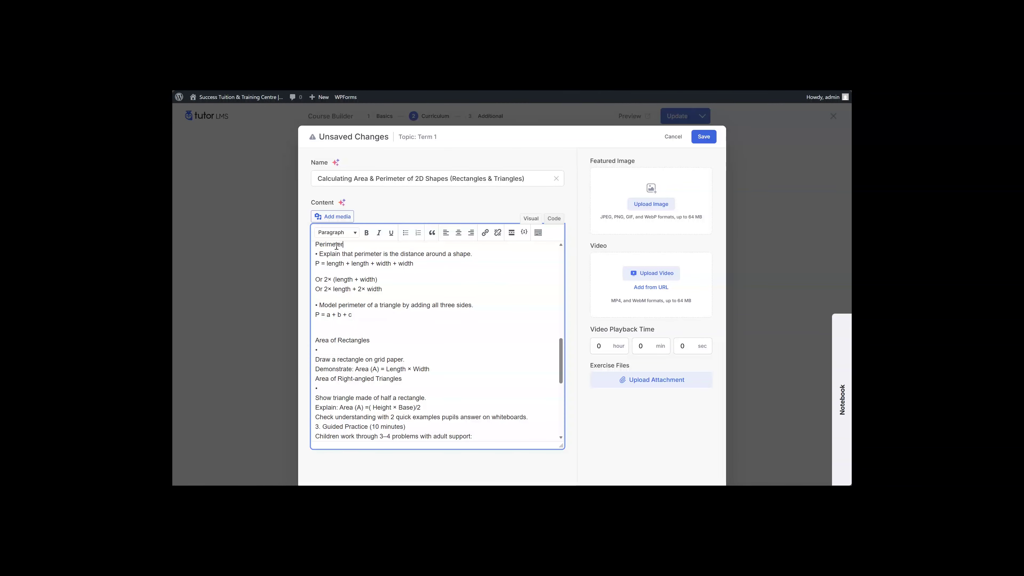
- Make the "Perimeter" and "Area of Rectangles" subheadings bold
{"action": "left_click_drag", "start_coordinate": [343, 244], "coordinate": [313, 257]}
{"action": "key", "text": "ctrl+b"}
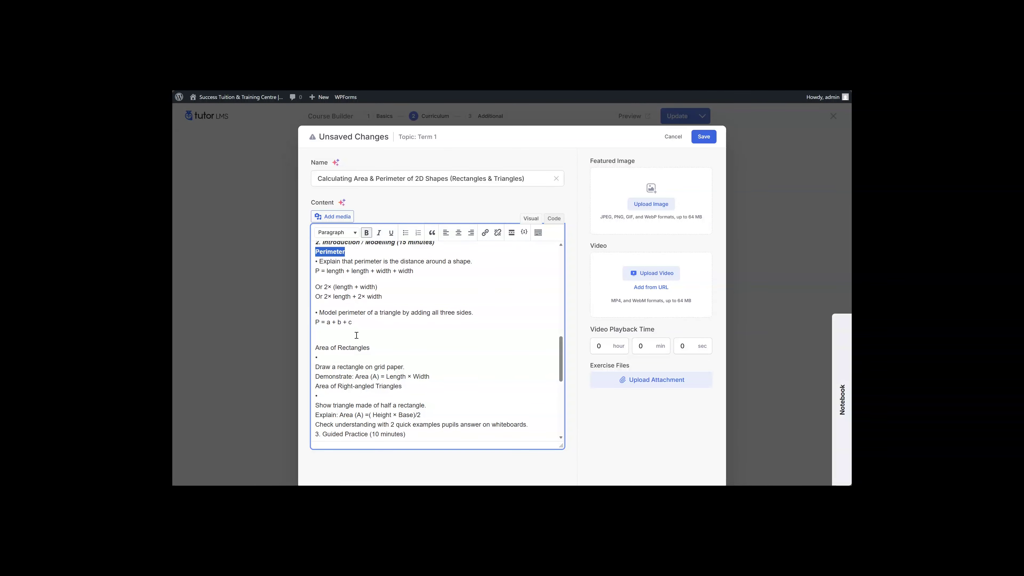
{"action": "left_click_drag", "start_coordinate": [371, 348], "coordinate": [314, 349]}
{"action": "key", "text": "ctrl+b"}
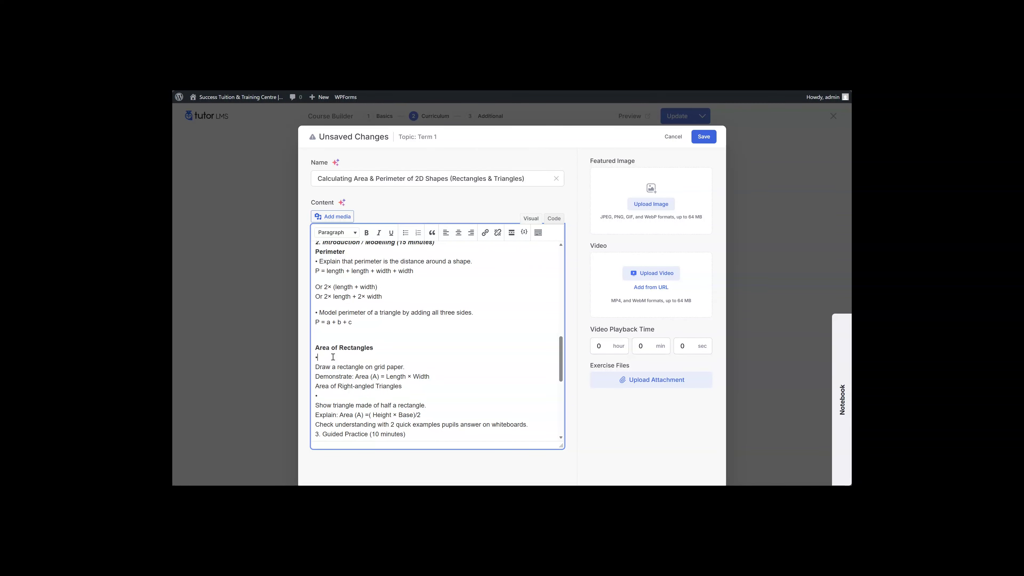
- Join the bullet with "Draw a rectangle on grid paper." and set off a bold "Demonstrate:" label with a blank line above it
{"action": "left_click", "coordinate": [333, 357]}
{"action": "key", "text": "Delete"}
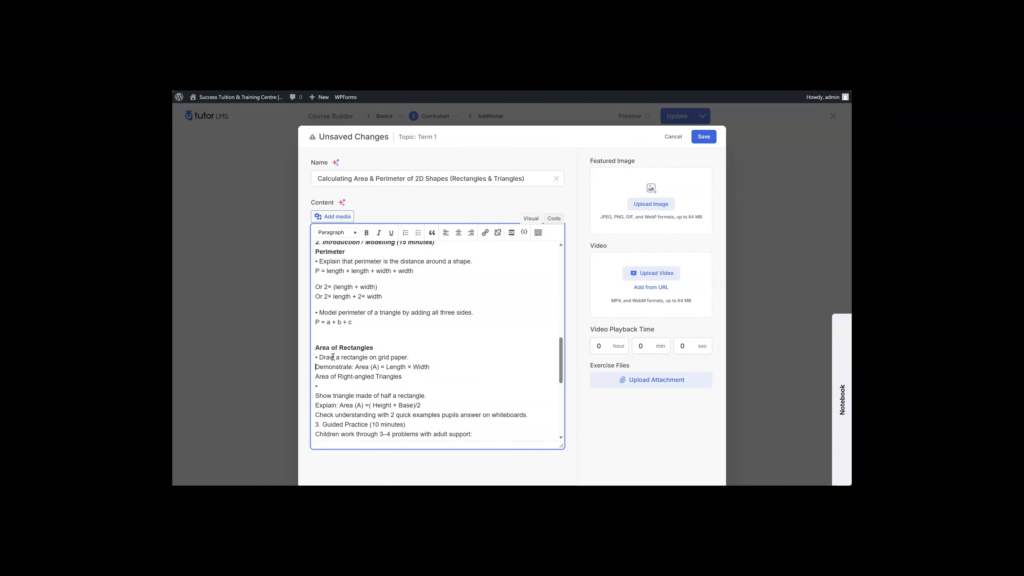
{"action": "key", "text": "Return"}
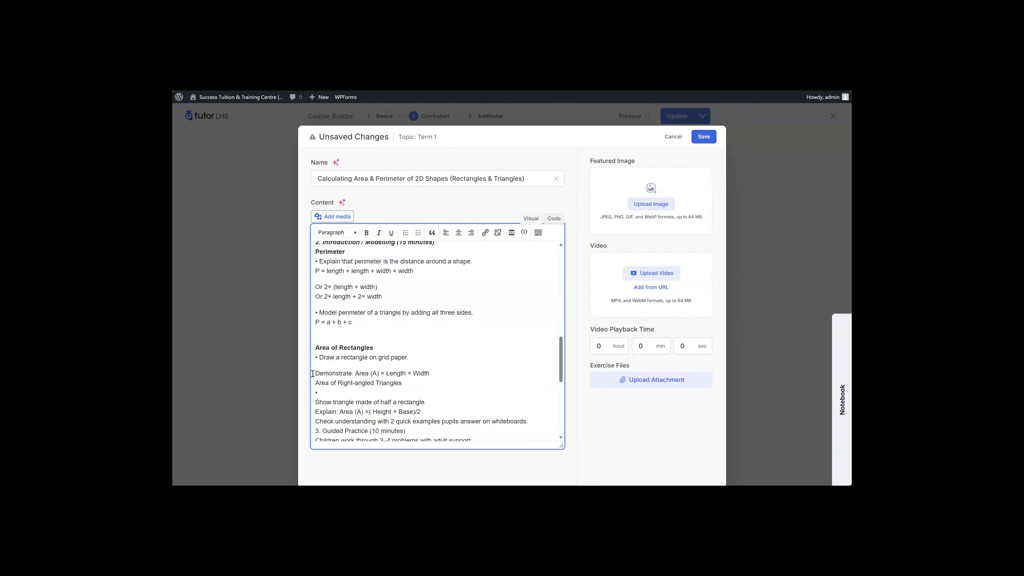
{"action": "left_click_drag", "start_coordinate": [357, 374], "coordinate": [315, 375]}
{"action": "key", "text": "ctrl+b"}
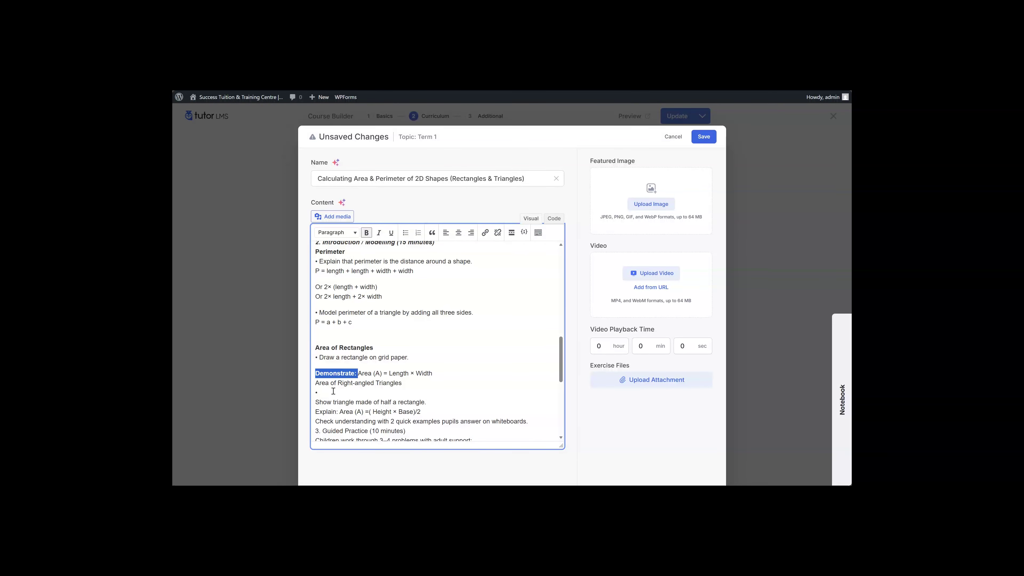
- Add a blank line before the "Area of Right-angled Triangles" subheading and make it bold
{"action": "left_click", "coordinate": [333, 391]}
{"action": "left_click", "coordinate": [316, 382]}
{"action": "key", "text": "Return"}
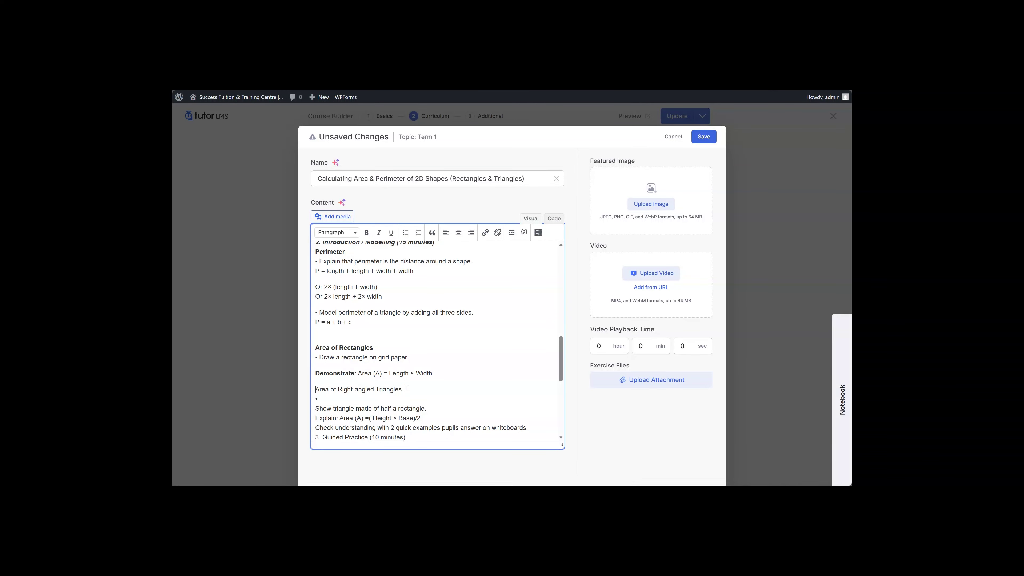
{"action": "left_click_drag", "start_coordinate": [406, 389], "coordinate": [318, 388]}
{"action": "key", "text": "ctrl+b"}
- Join the bullet with "Show triangle made of half a rectangle." and make the "Explain:" label bold
{"action": "left_click", "coordinate": [327, 399]}
{"action": "key", "text": "Delete"}
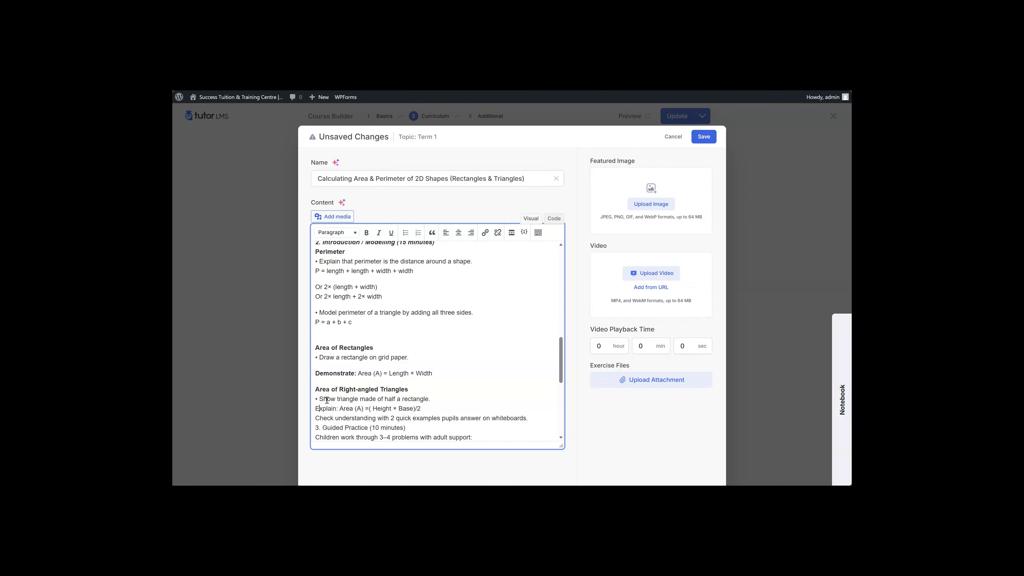
{"action": "left_click_drag", "start_coordinate": [339, 408], "coordinate": [317, 408]}
{"action": "key", "text": "ctrl+b"}
- Remove the extra blank line above the "Area of Rectangles" subheading
{"action": "left_click", "coordinate": [344, 336]}
{"action": "key", "text": "Delete"}
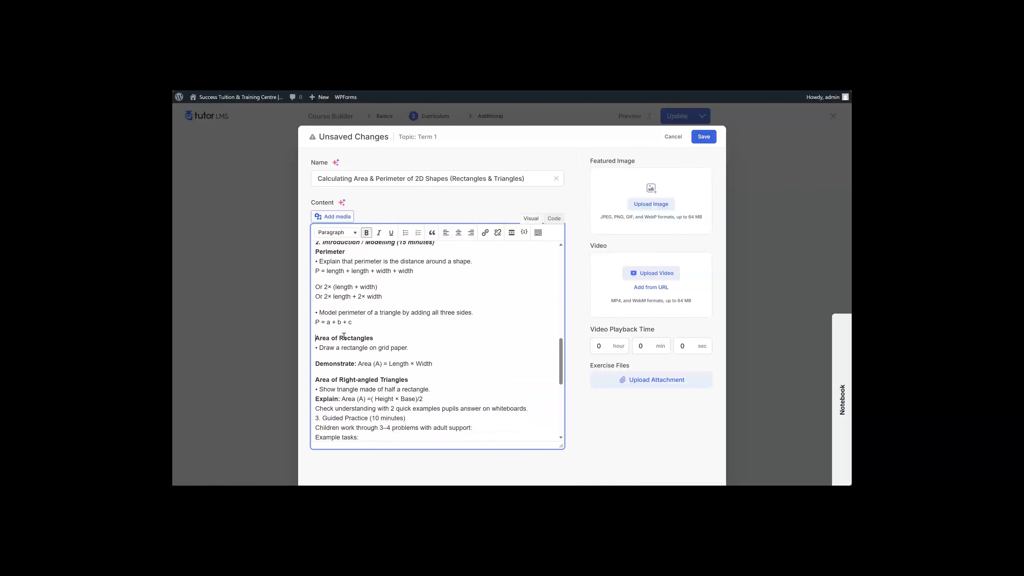
- Add a blank line before the "3. Guided Practice (10 minutes)" heading and make it bold italic
{"action": "scroll", "coordinate": [328, 326], "scroll_direction": "down", "scroll_amount": 3}
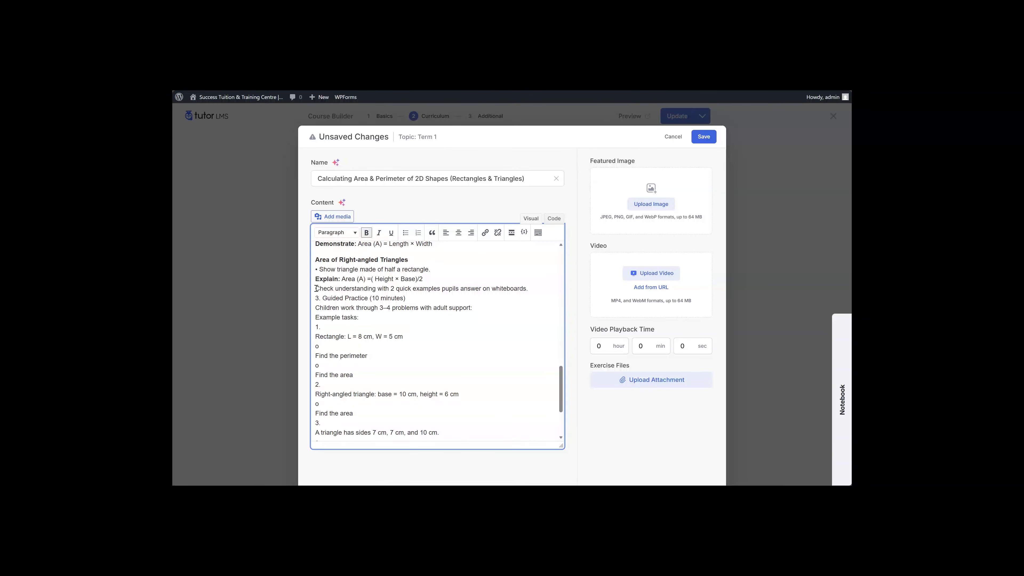
{"action": "left_click", "coordinate": [315, 298]}
{"action": "key", "text": "Return"}
{"action": "left_click_drag", "start_coordinate": [406, 304], "coordinate": [314, 304]}
{"action": "key", "text": "ctrl+b"}
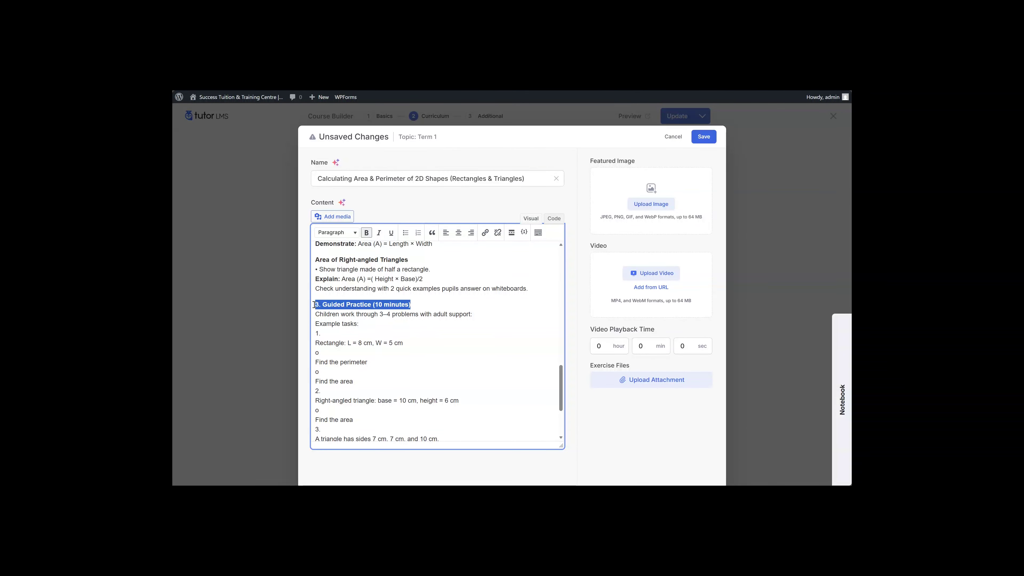
{"action": "key", "text": "ctrl+i"}
- Join "1." with its Rectangle example task and remove the stray "o" lines before "Find the perimeter" and "Find the area" under it
{"action": "scroll", "coordinate": [319, 305], "scroll_direction": "down", "scroll_amount": 1}
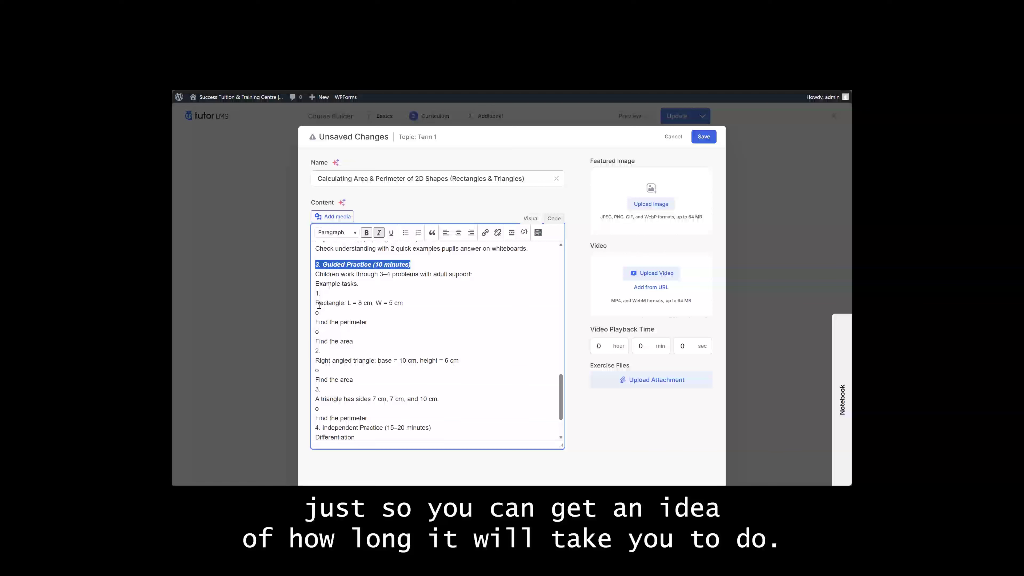
{"action": "left_click", "coordinate": [327, 289]}
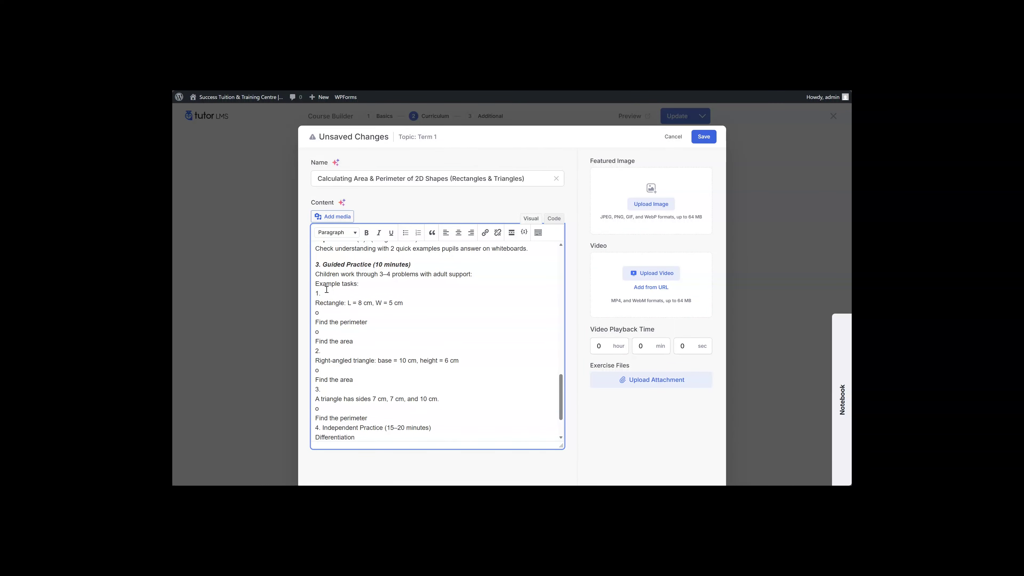
{"action": "key", "text": "Delete"}
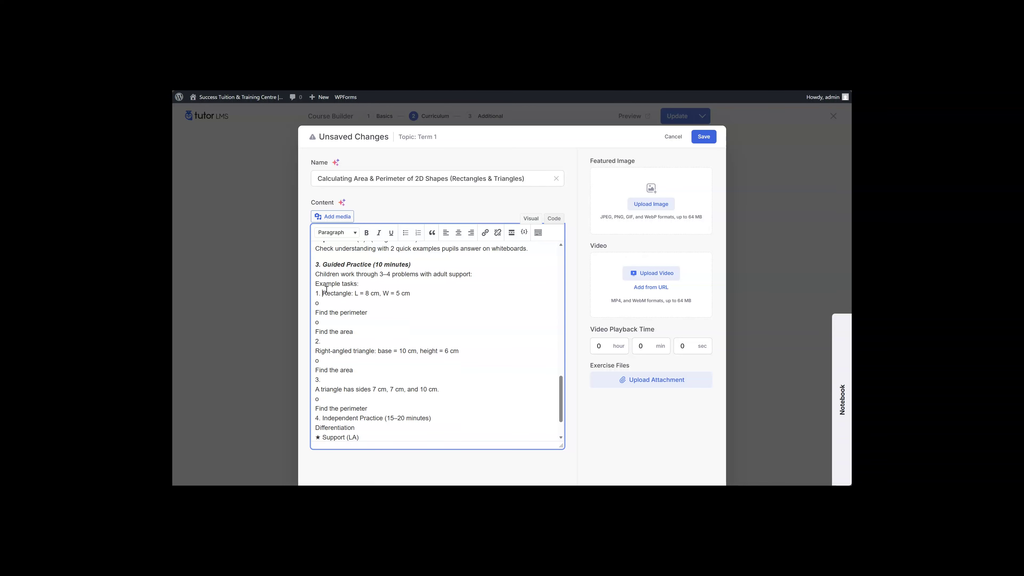
{"action": "left_click", "coordinate": [331, 302]}
{"action": "key", "text": "BackSpace"}
{"action": "key", "text": "BackSpace"}
{"action": "left_click", "coordinate": [324, 312]}
{"action": "key", "text": "Delete"}
{"action": "key", "text": "Delete"}
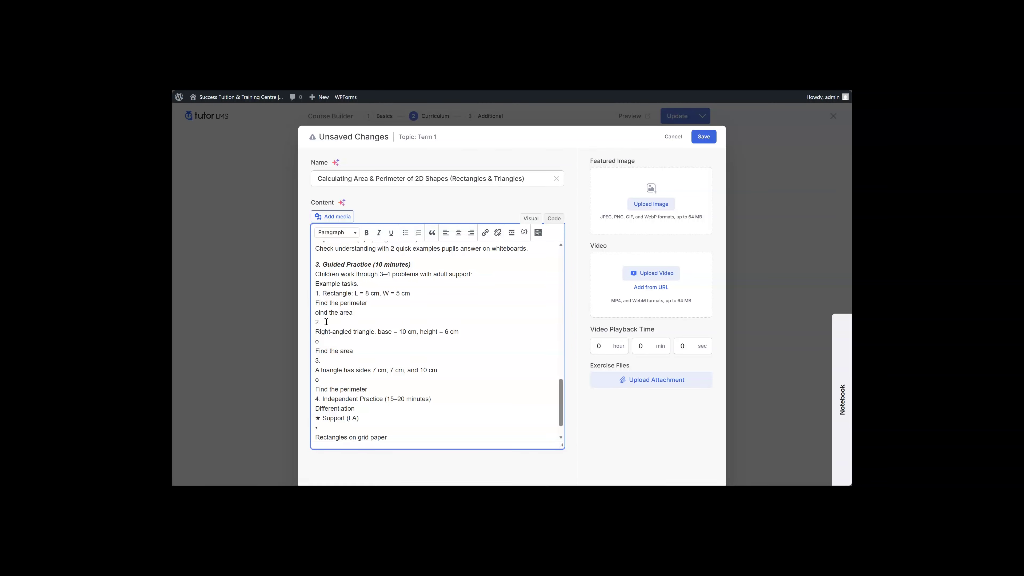
{"action": "key", "text": "BackSpace"}
{"action": "type", "text": "Fi"}
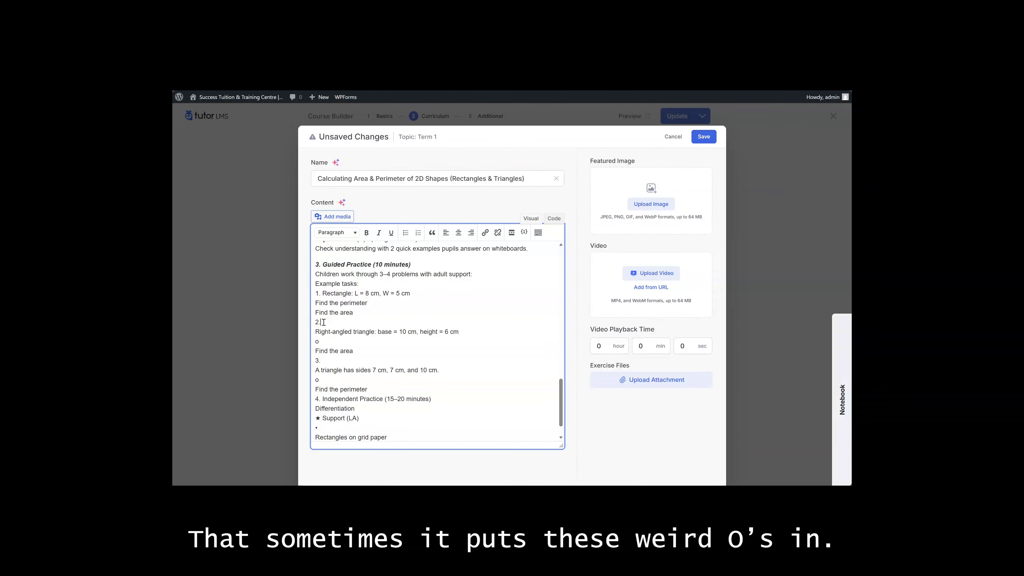
- Join "2." and "3." with their triangle example tasks and remove the stray "o" lines beneath them
{"action": "key", "text": "Delete"}
{"action": "left_click", "coordinate": [323, 331]}
{"action": "key", "text": "Delete"}
{"action": "left_click", "coordinate": [326, 343]}
{"action": "key", "text": "Delete"}
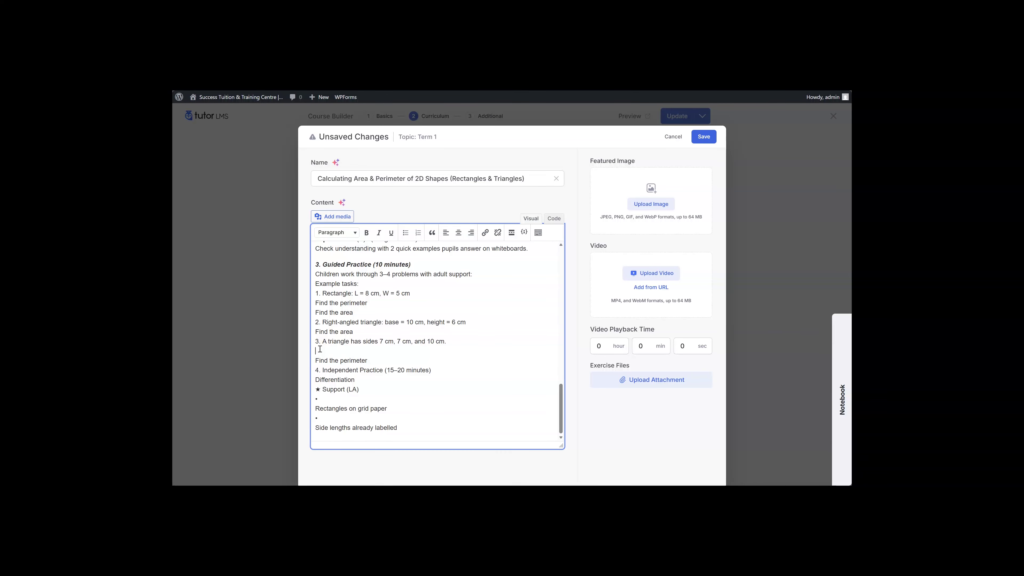
{"action": "left_click", "coordinate": [319, 348]}
{"action": "key", "text": "BackSpace"}
{"action": "key", "text": "BackSpace"}
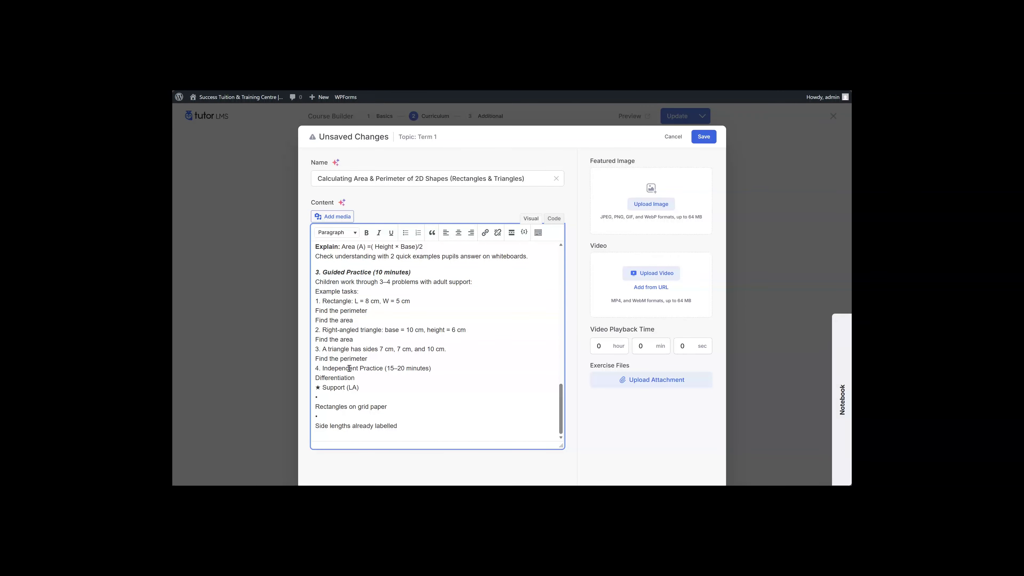
- Add a blank line before the "4. Independent Practice (15–20 minutes)" heading and make it bold italic
{"action": "left_click", "coordinate": [316, 368]}
{"action": "key", "text": "Return"}
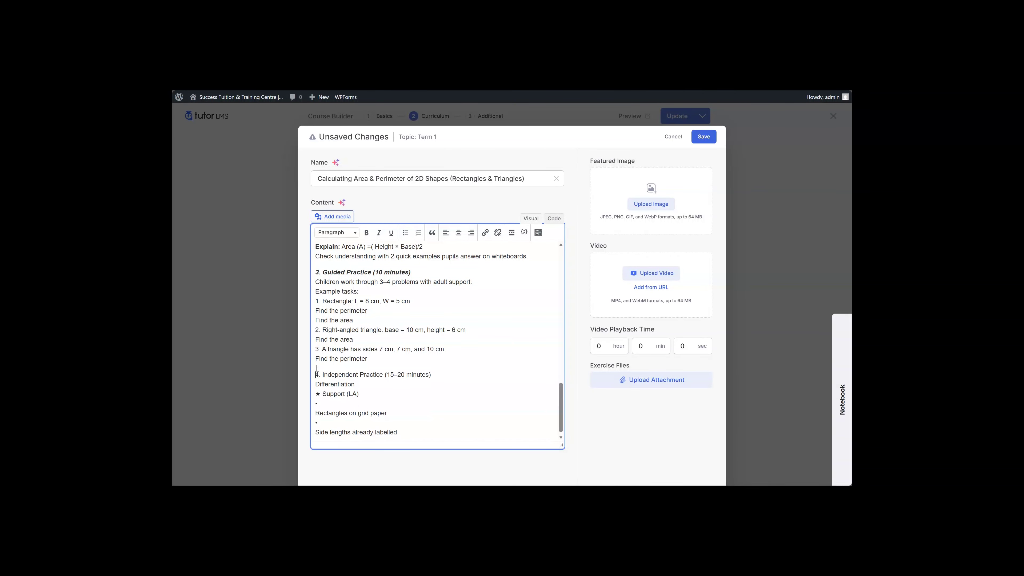
{"action": "left_click", "coordinate": [434, 373]}
{"action": "left_click_drag", "start_coordinate": [434, 372], "coordinate": [307, 372]}
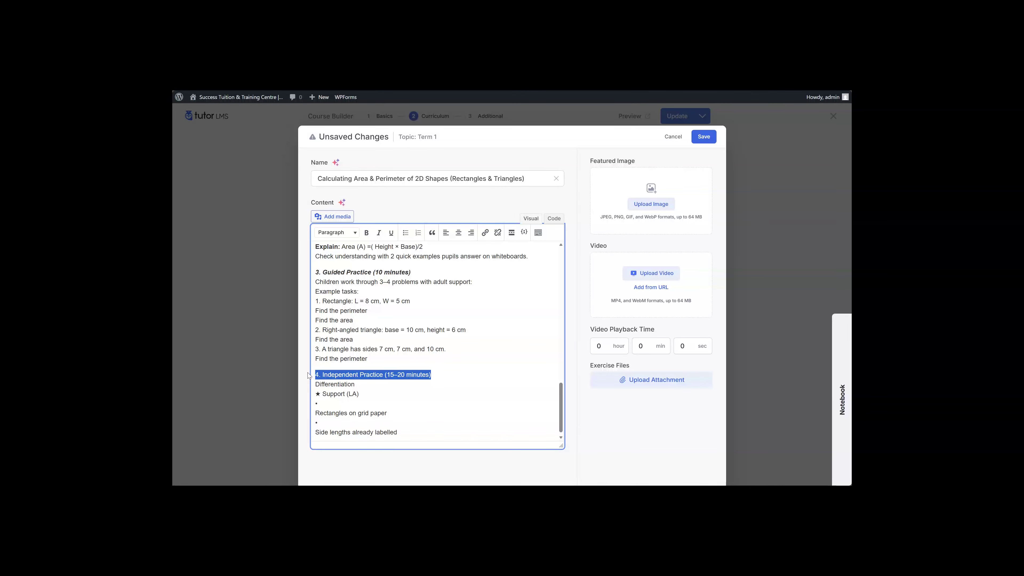
{"action": "key", "text": "ctrl+b"}
{"action": "key", "text": "ctrl+i"}
- Make "Differentiation" bold and join the bullets under Support (LA) with "Rectangles on grid paper" and "Side lengths already labelled"
{"action": "scroll", "coordinate": [379, 295], "scroll_direction": "up", "scroll_amount": 10}
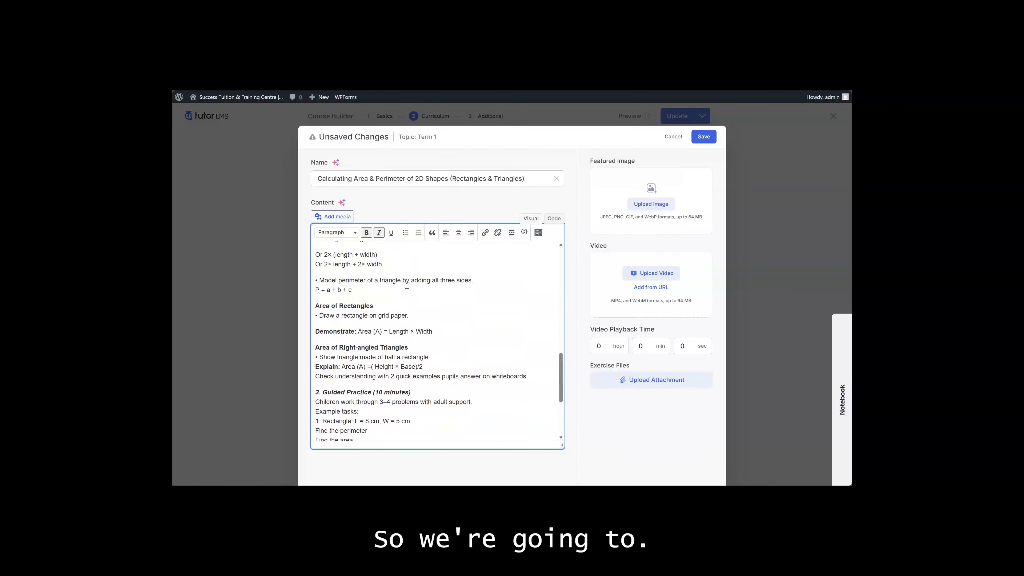
{"action": "scroll", "coordinate": [407, 285], "scroll_direction": "down", "scroll_amount": 10}
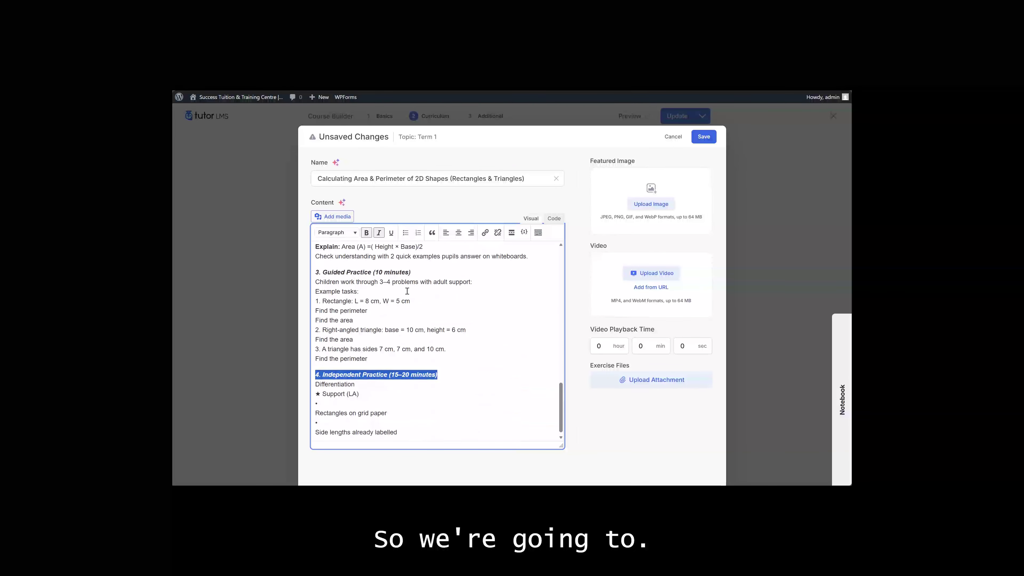
{"action": "left_click_drag", "start_coordinate": [355, 377], "coordinate": [314, 377]}
{"action": "left_click", "coordinate": [332, 395]}
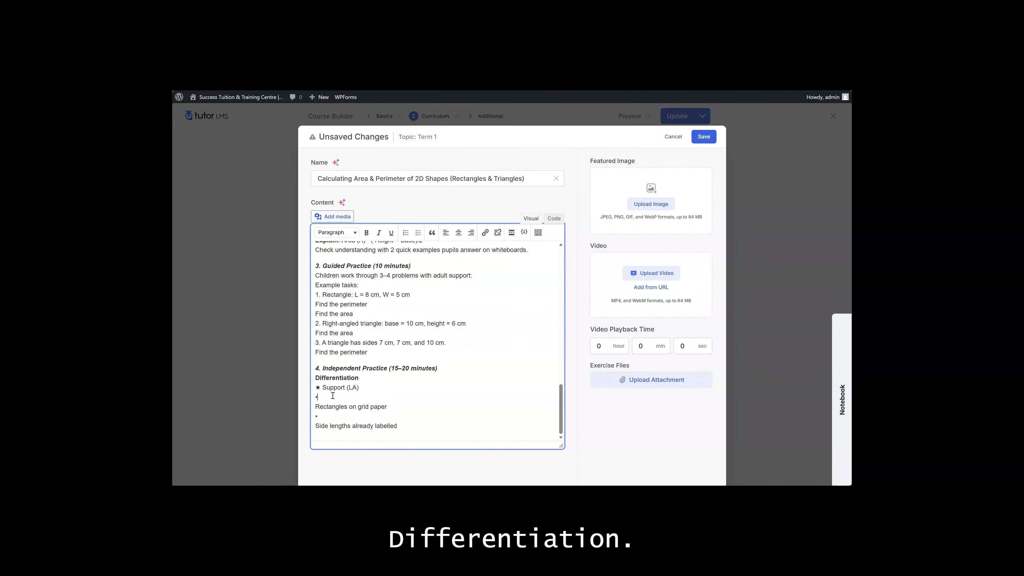
{"action": "key", "text": "Delete"}
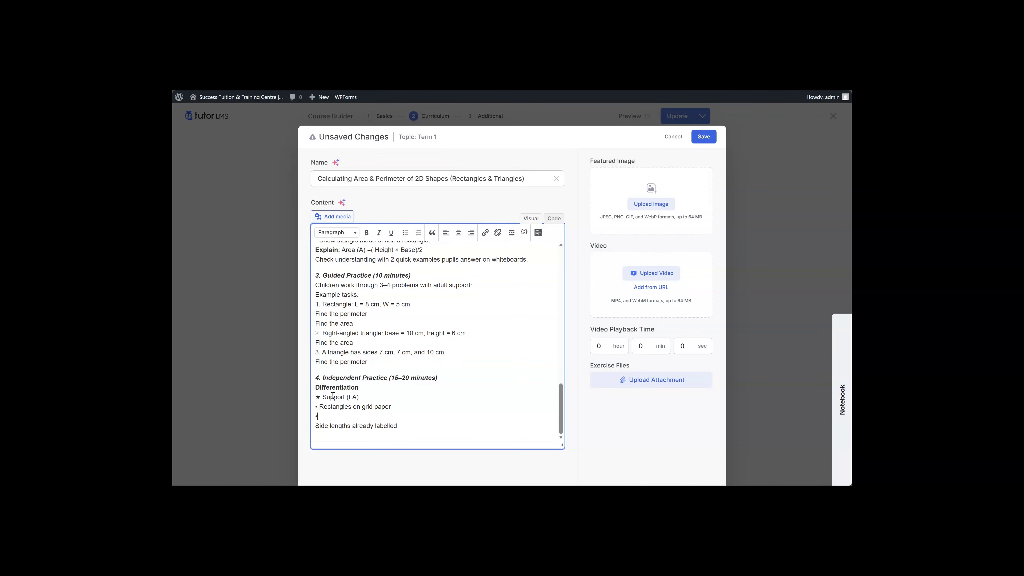
{"action": "key", "text": "Delete"}
{"action": "mouse_move", "coordinate": [587, 482]}
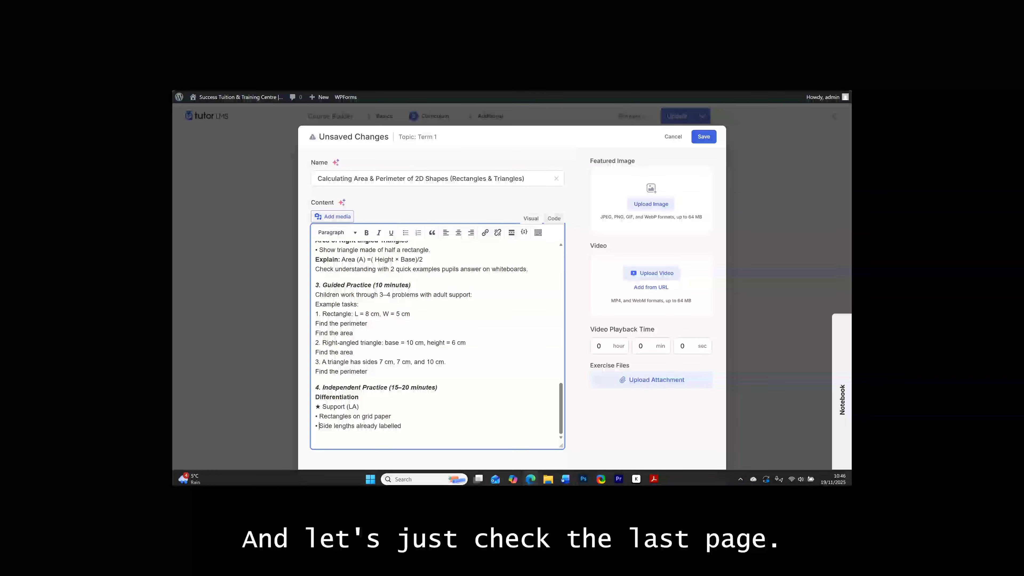
- Switch to the lesson plan PDF in Acrobat at page 4
{"action": "left_click", "coordinate": [655, 477]}
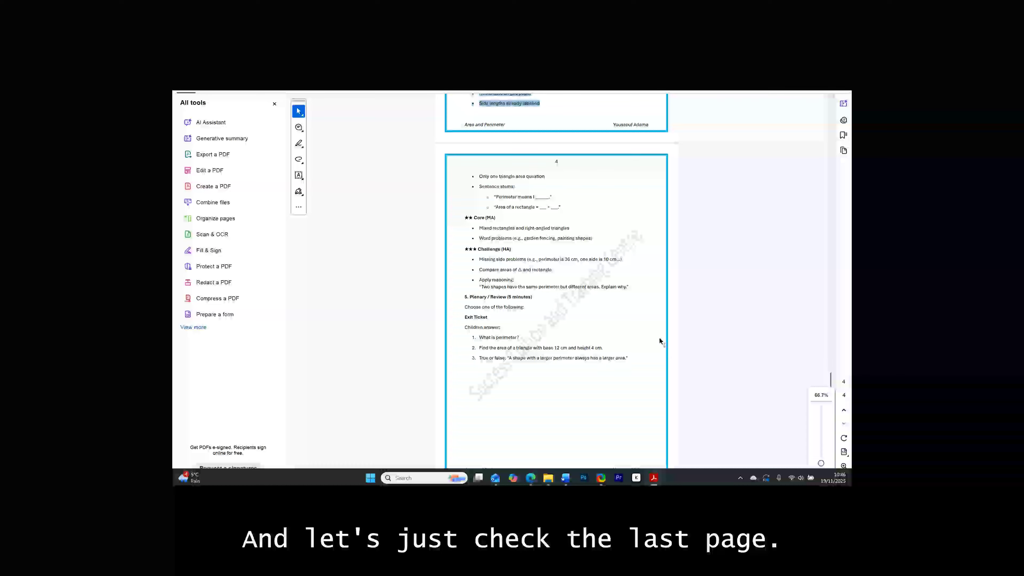
{"action": "triple_click", "coordinate": [483, 176]}
{"action": "right_click", "coordinate": [479, 179]}
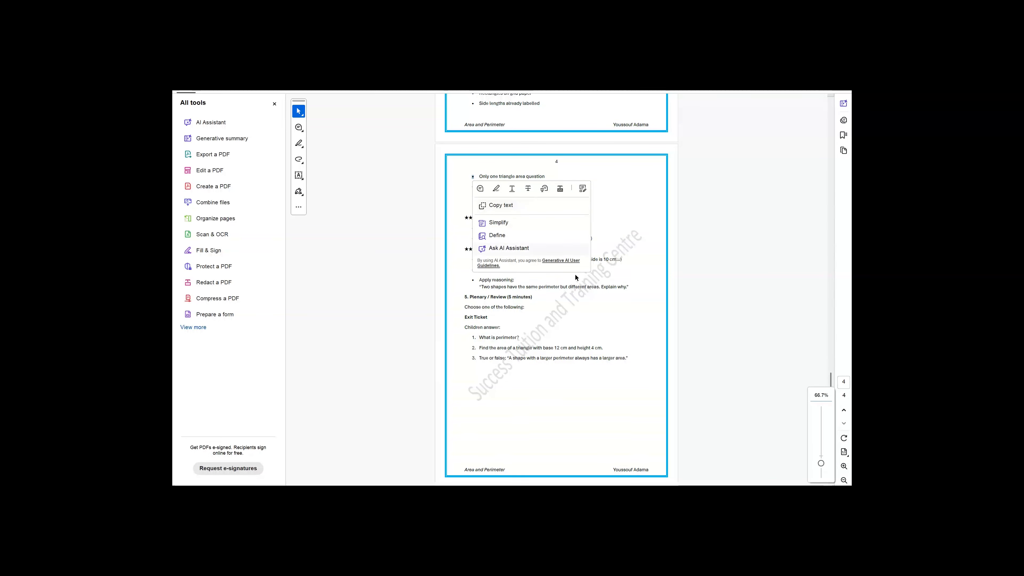
{"action": "left_click", "coordinate": [607, 346]}
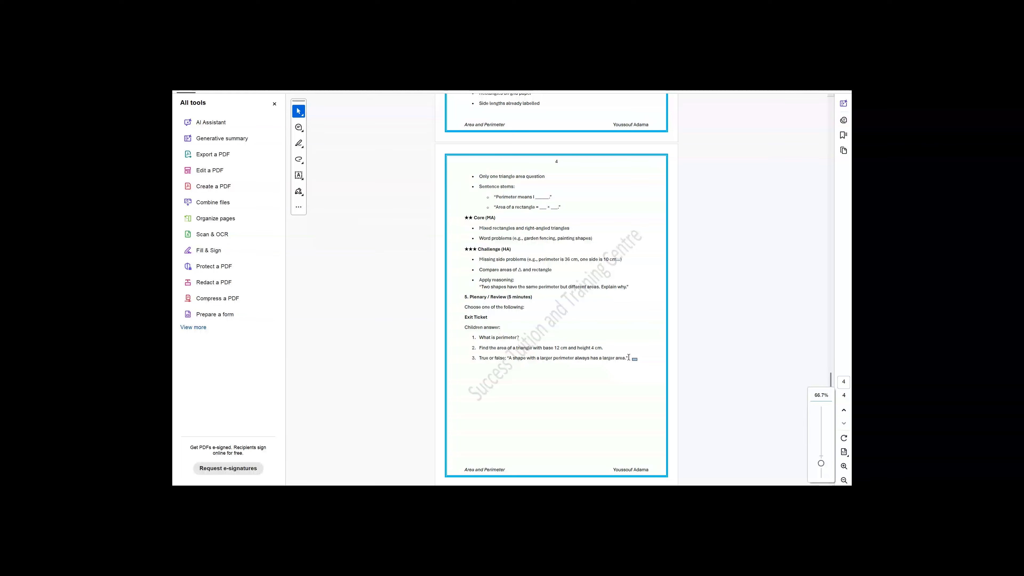
{"action": "left_click_drag", "start_coordinate": [629, 358], "coordinate": [479, 174]}
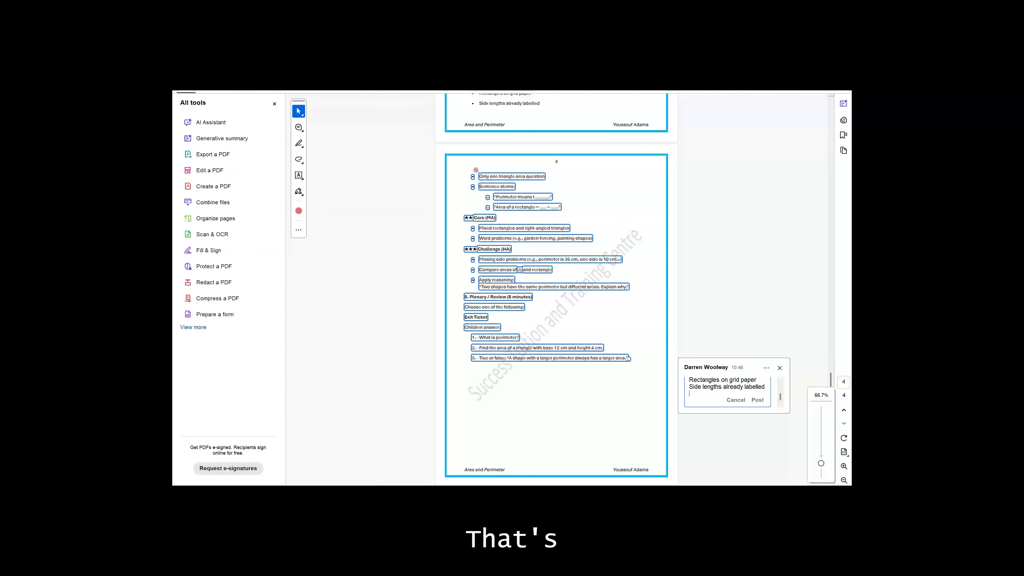
{"action": "left_click", "coordinate": [644, 167]}
- Copy all the body text on page 4 of the PDF and paste it after "Side lengths already labelled" in the lesson content
{"action": "left_click_drag", "start_coordinate": [628, 356], "coordinate": [472, 174]}
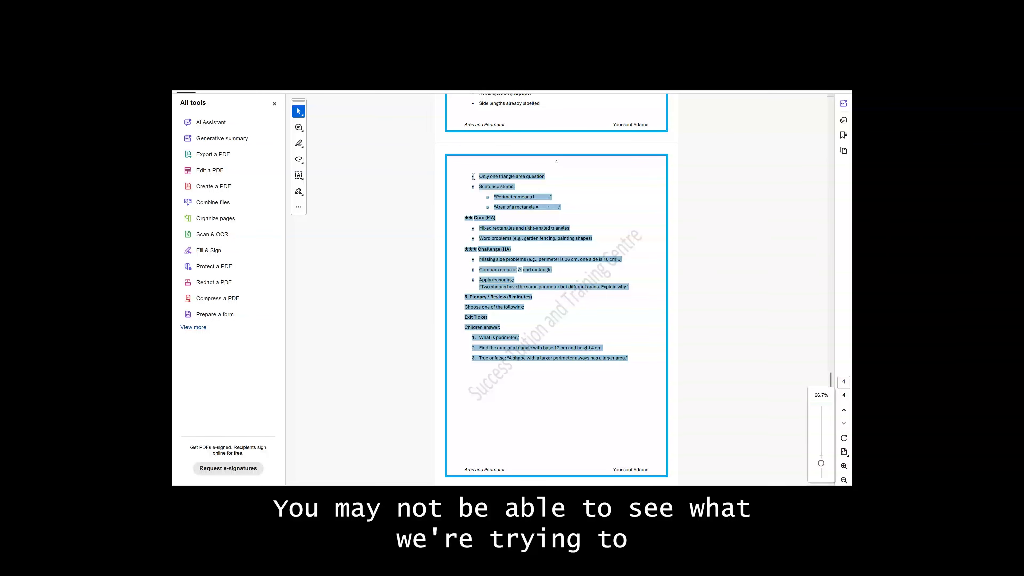
{"action": "key", "text": "alt+Tab"}
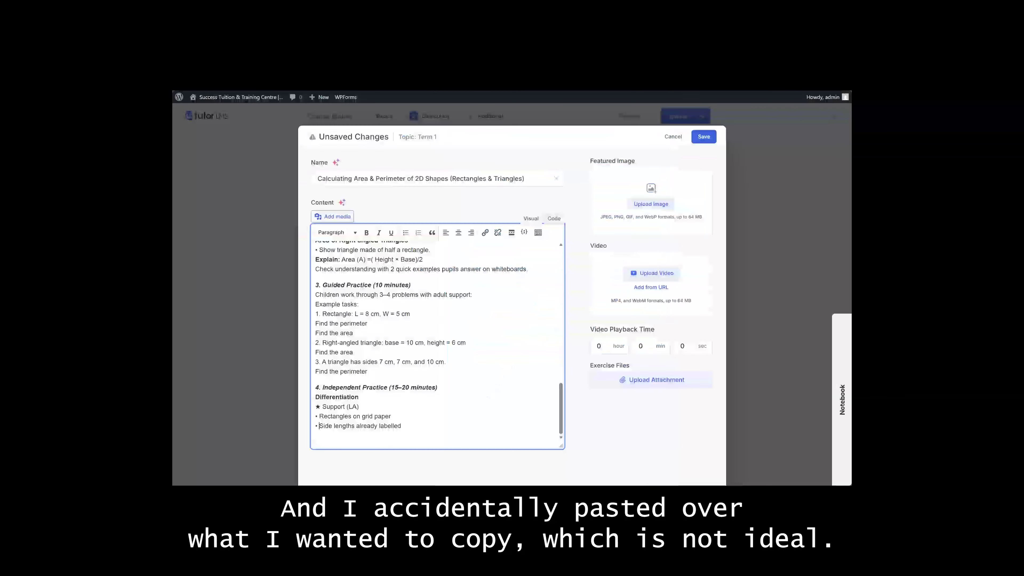
{"action": "left_click", "coordinate": [406, 430]}
{"action": "key", "text": "ctrl+v"}
{"action": "scroll", "coordinate": [392, 257], "scroll_direction": "up", "scroll_amount": 6}
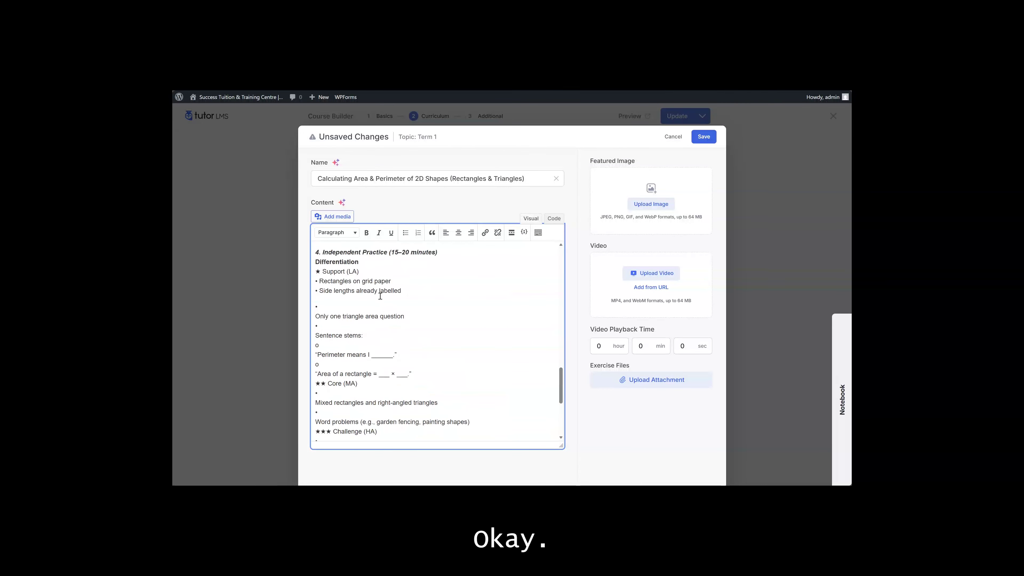
- Close the gap under Support (LA) and join the bullets with "Only one triangle area question" and "Sentence stems:"
{"action": "left_click", "coordinate": [313, 385]}
{"action": "key", "text": "BackSpace"}
{"action": "key", "text": "ctrl+z"}
{"action": "key", "text": "Delete"}
{"action": "key", "text": "Down"}
{"action": "key", "text": "Delete"}
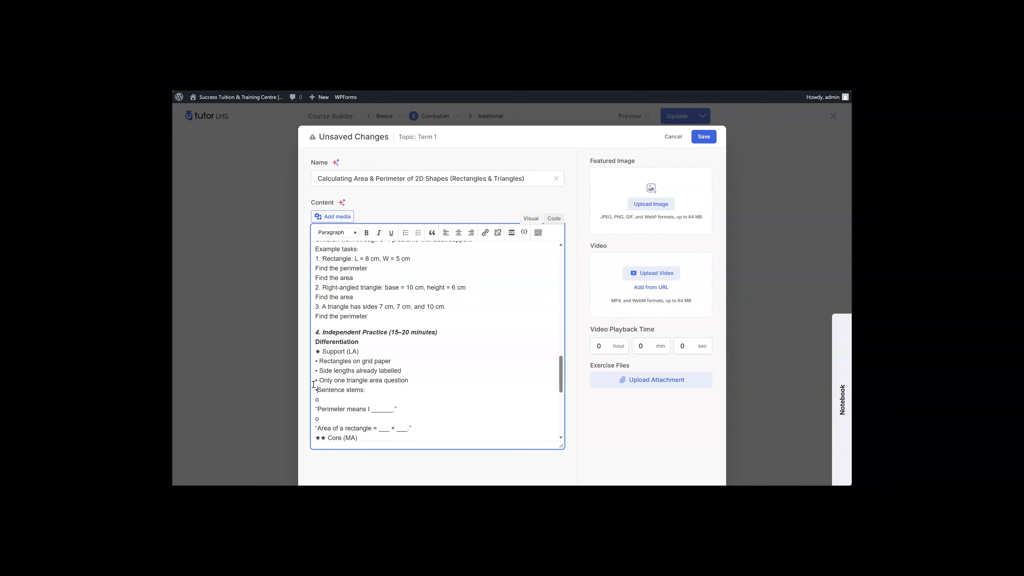
- Remove the stray "o" lines before the "Perimeter means" and "Area of a rectangle" sentence stems
{"action": "key", "text": "Down"}
{"action": "key", "text": "BackSpace"}
{"action": "key", "text": "BackSpace"}
{"action": "key", "text": "Down"}
{"action": "key", "text": "Down"}
{"action": "key", "text": "BackSpace"}
{"action": "key", "text": "BackSpace"}
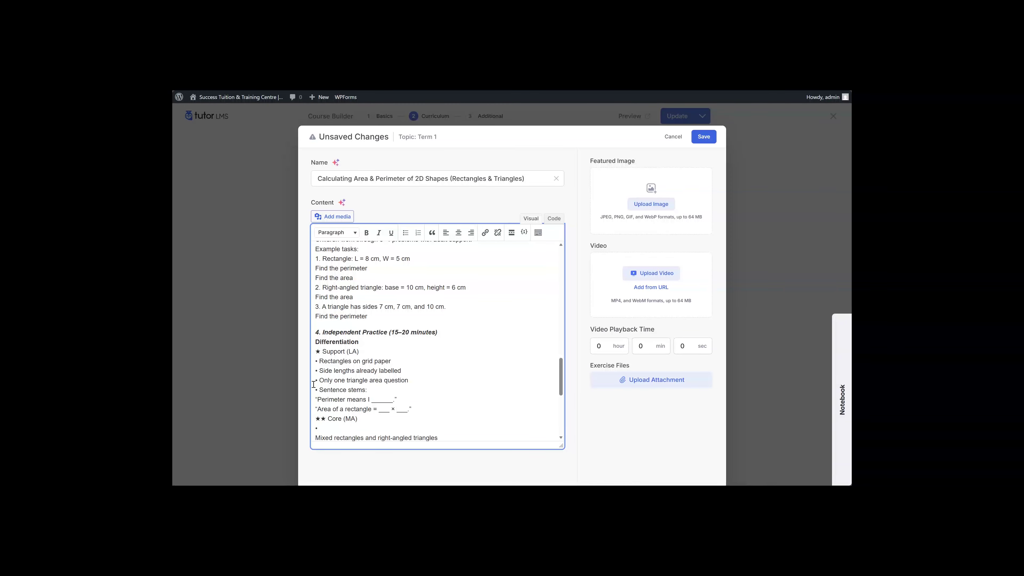
- Add a blank line before "★★ Core (MA)" and join its bullets with the mixed rectangles and word problems lines
{"action": "key", "text": "Down"}
{"action": "key", "text": "Down"}
{"action": "key", "text": "Home"}
{"action": "key", "text": "Return"}
{"action": "type", "text": "• Mixed rectangles and right-angled triangles"}
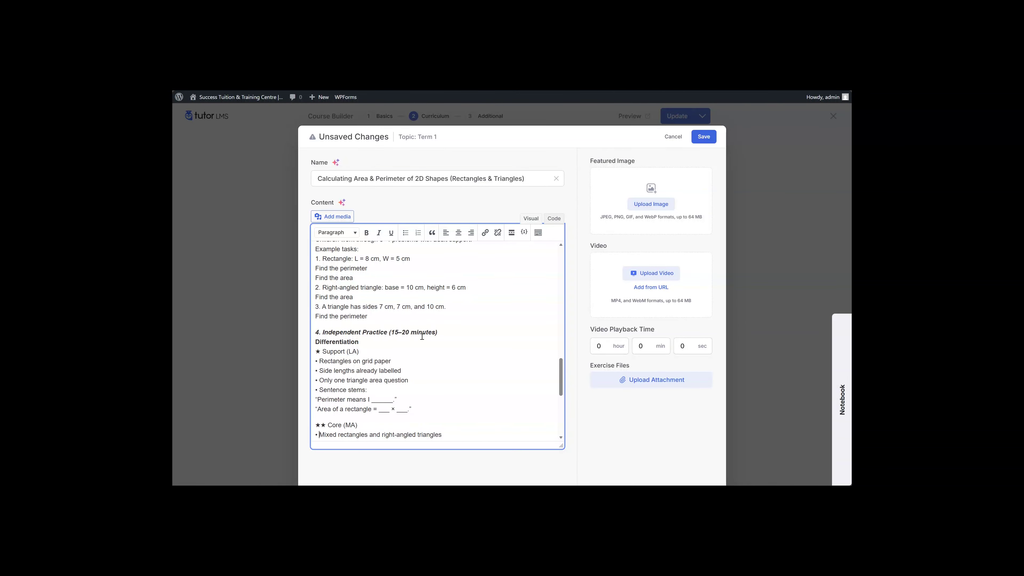
{"action": "scroll", "coordinate": [322, 342], "scroll_direction": "down", "scroll_amount": 3}
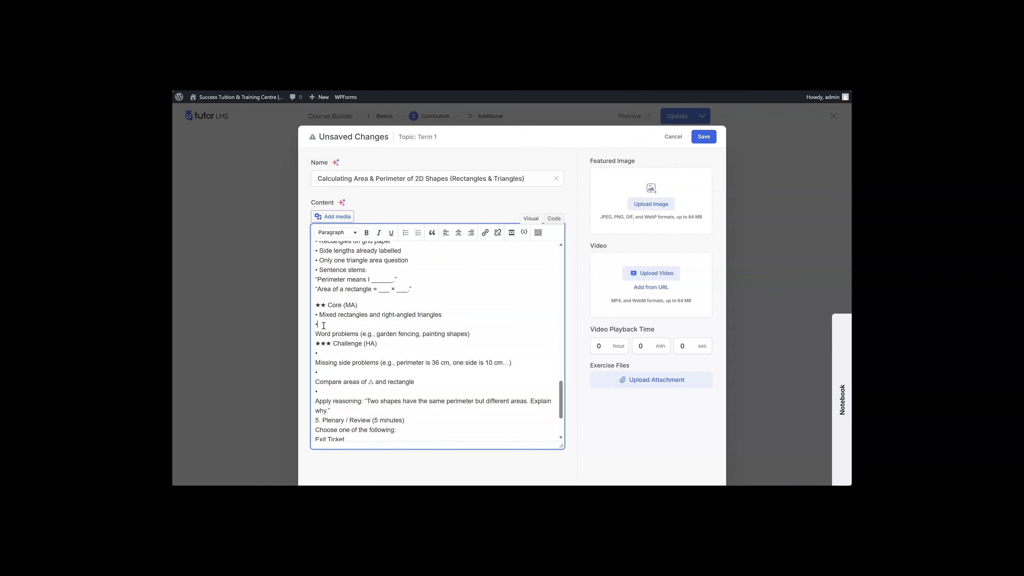
{"action": "key", "text": "BackSpace"}
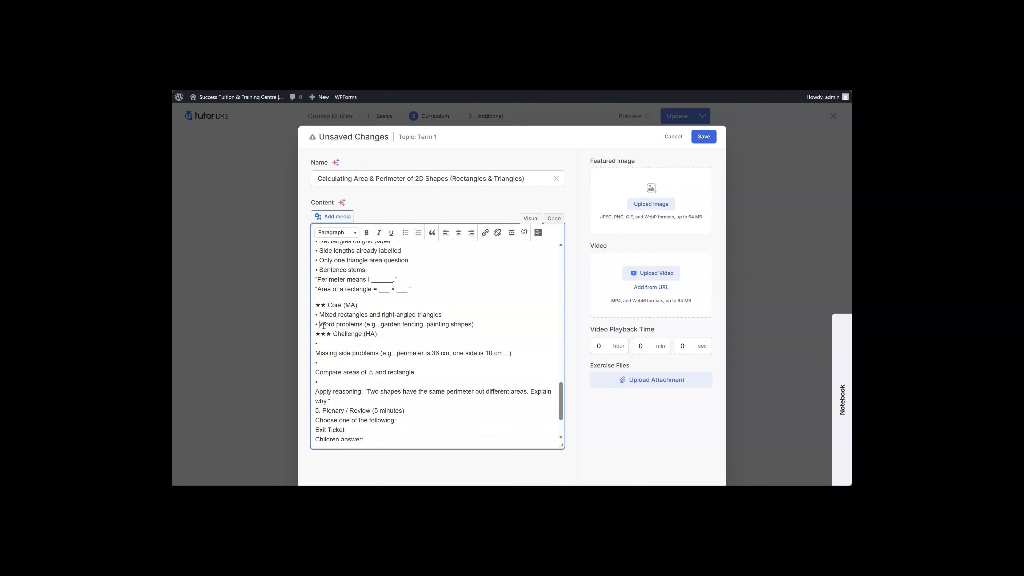
- Join the three bullets under "★★★ Challenge (HA)" with the missing side, compare areas and apply reasoning lines
{"action": "key", "text": "Down"}
{"action": "key", "text": "Delete"}
{"action": "key", "text": "Down"}
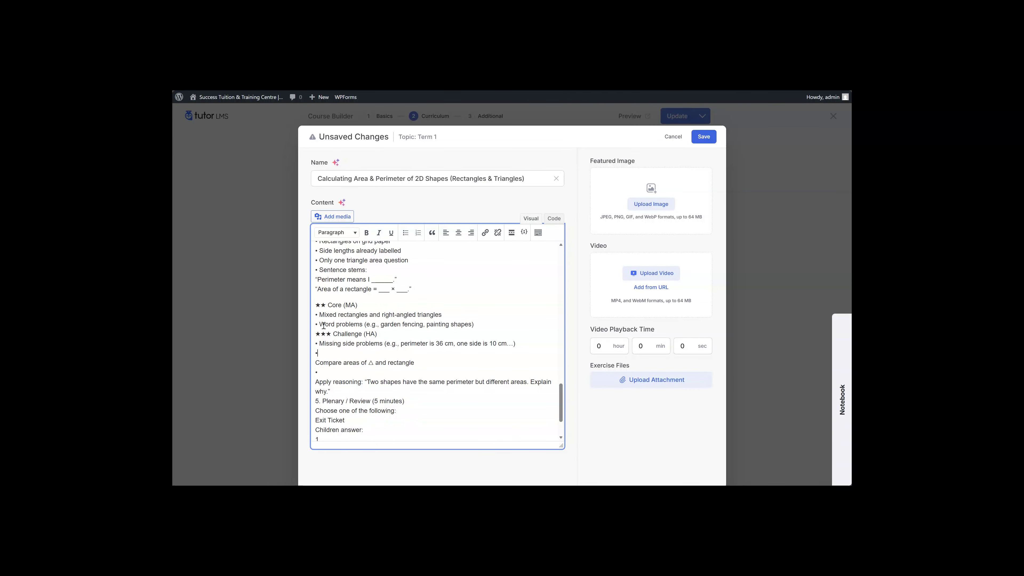
{"action": "key", "text": "Delete"}
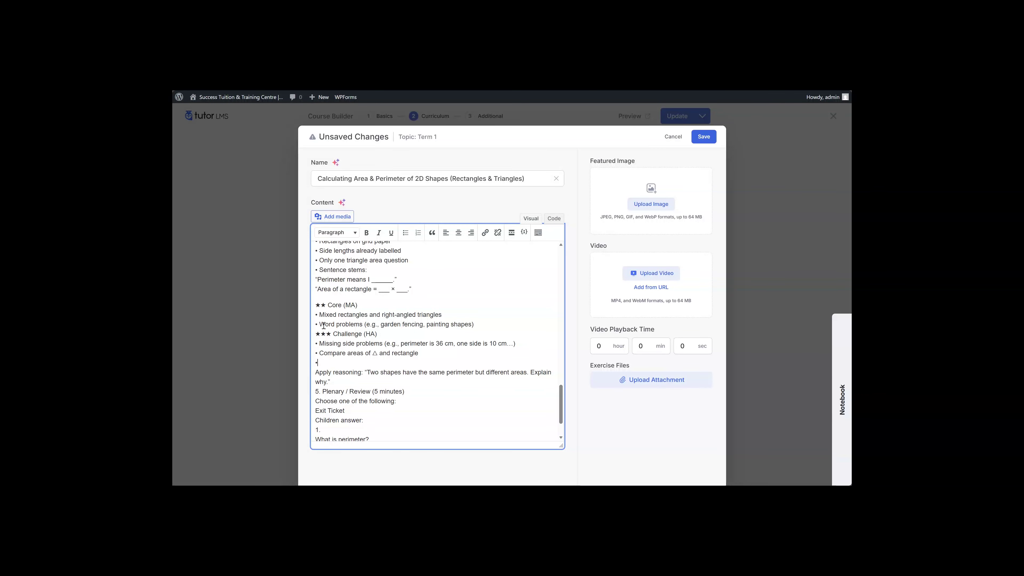
{"action": "key", "text": "Down"}
{"action": "key", "text": "Delete"}
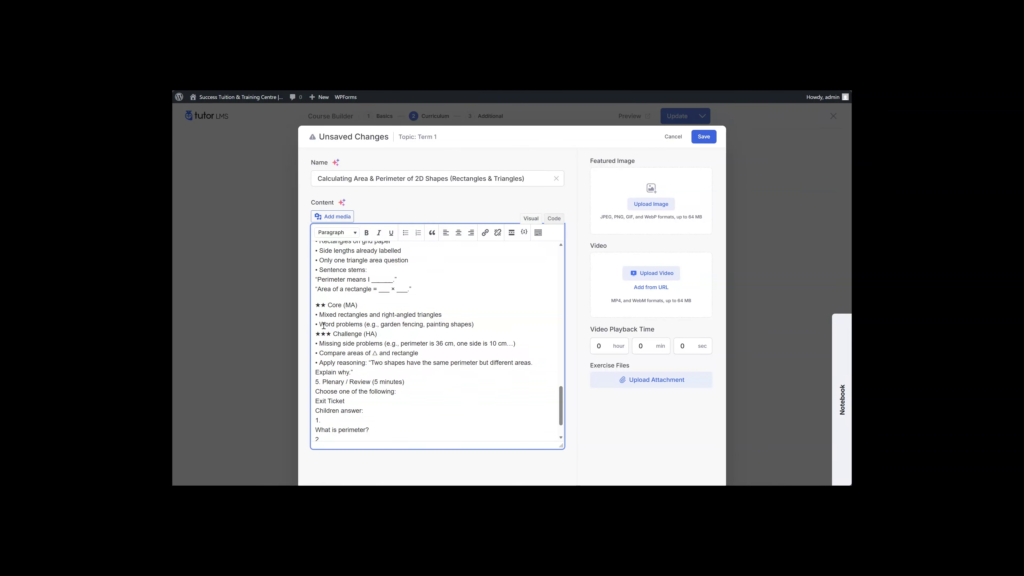
{"action": "left_click", "coordinate": [315, 373]}
{"action": "key", "text": "Return"}
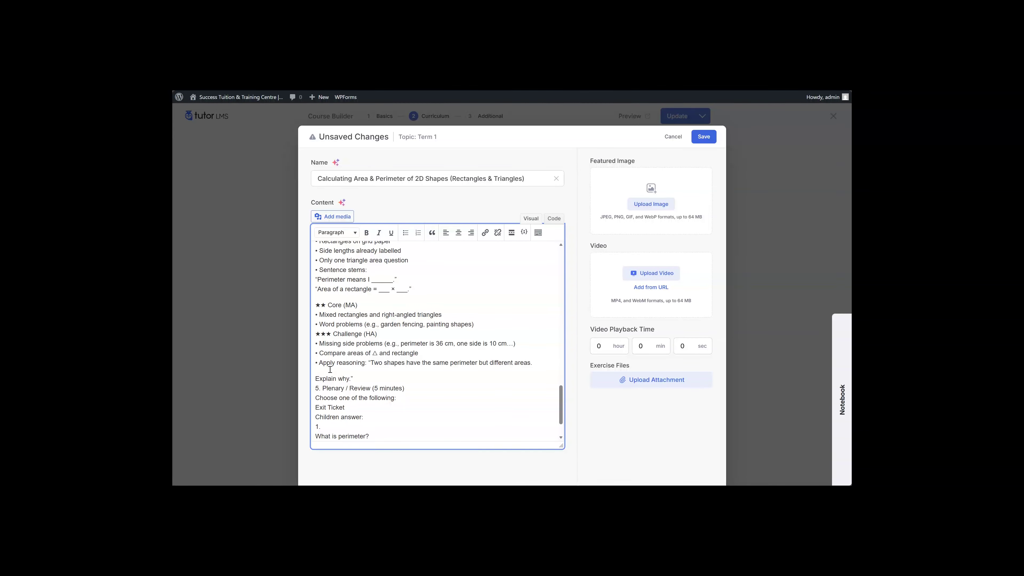
{"action": "key", "text": "BackSpace"}
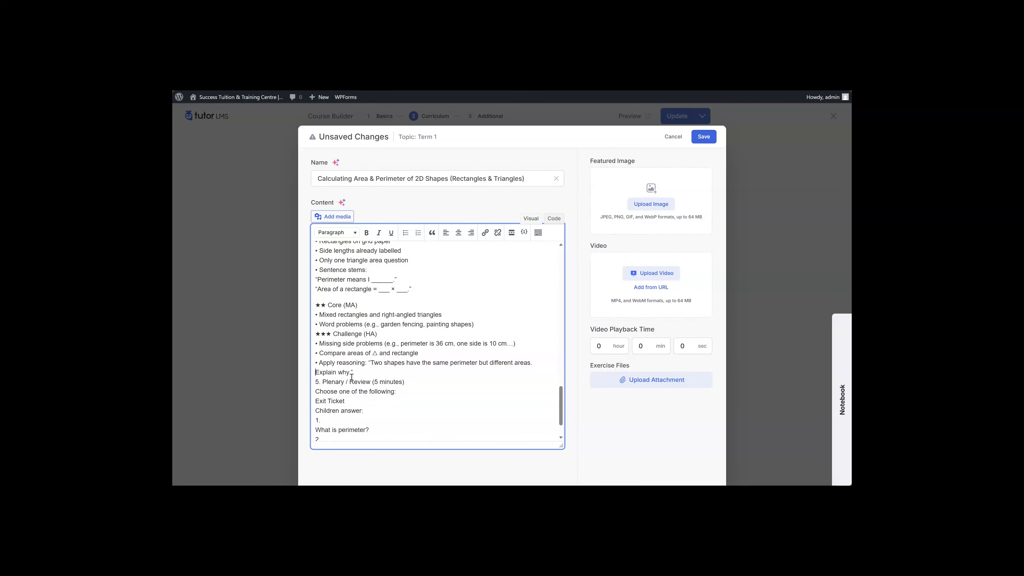
- Add a blank line before the "5. Plenary / Review (5 minutes)" heading and make it bold italic
{"action": "left_click", "coordinate": [316, 382]}
{"action": "key", "text": "Return"}
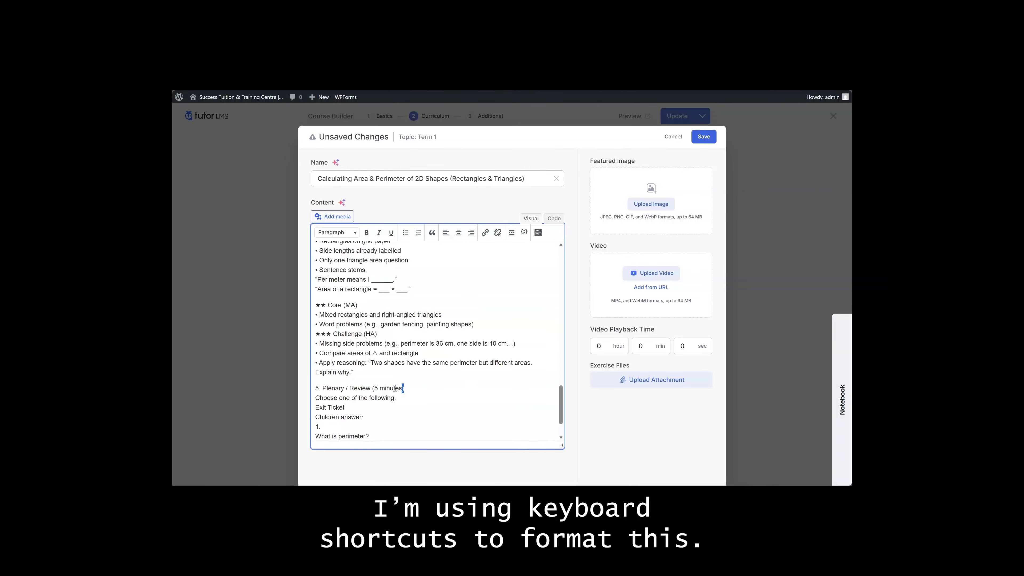
{"action": "left_click_drag", "start_coordinate": [402, 388], "coordinate": [317, 387]}
{"action": "key", "text": "ctrl+b"}
{"action": "key", "text": "ctrl+i"}
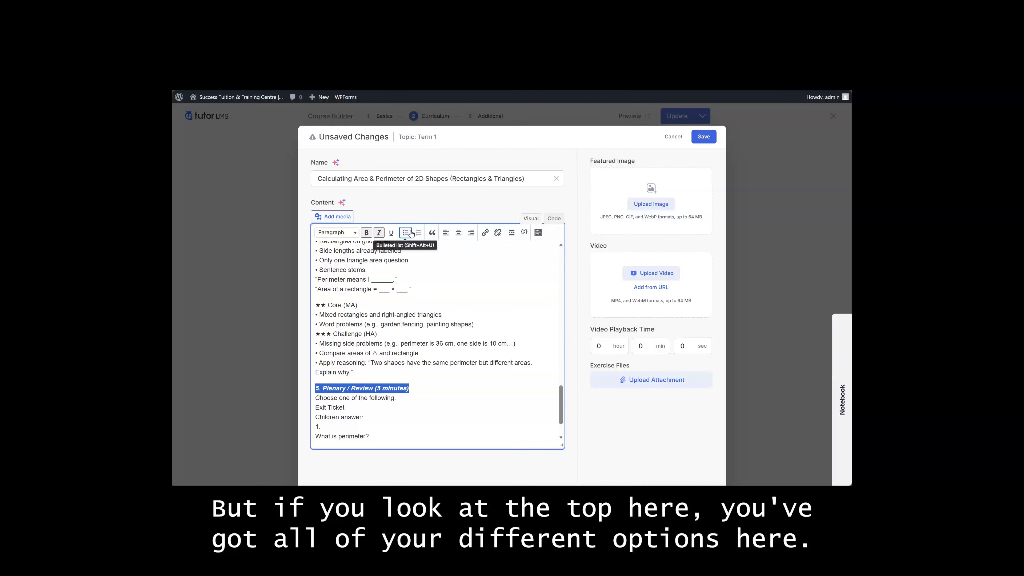
- Show the content editor's additional row of formatting tools
{"action": "left_click", "coordinate": [538, 233]}
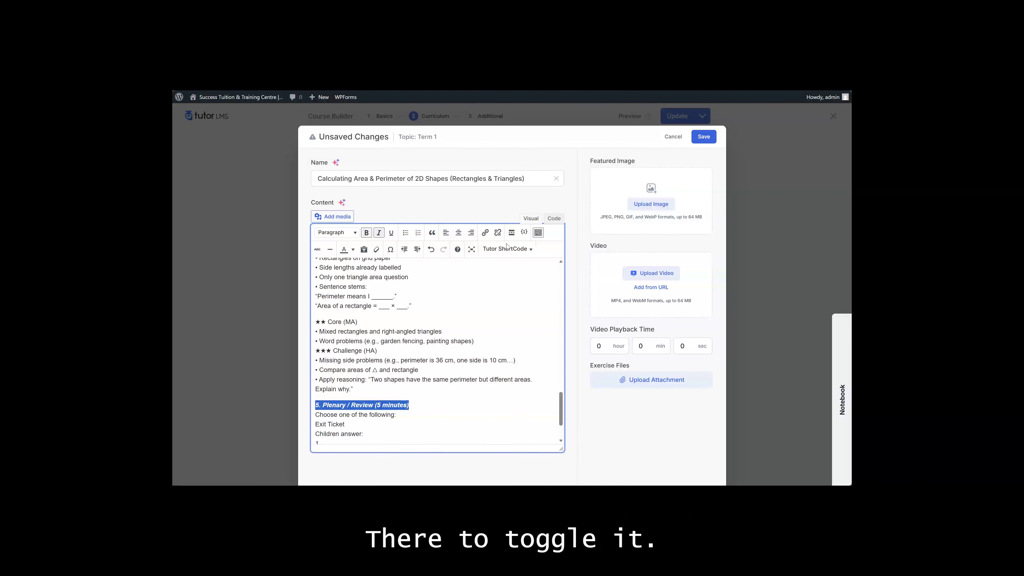
- Join "1.", "2." and "3." with their Exit Ticket questions under "Children answer:"
{"action": "scroll", "coordinate": [420, 316], "scroll_direction": "down", "scroll_amount": 3}
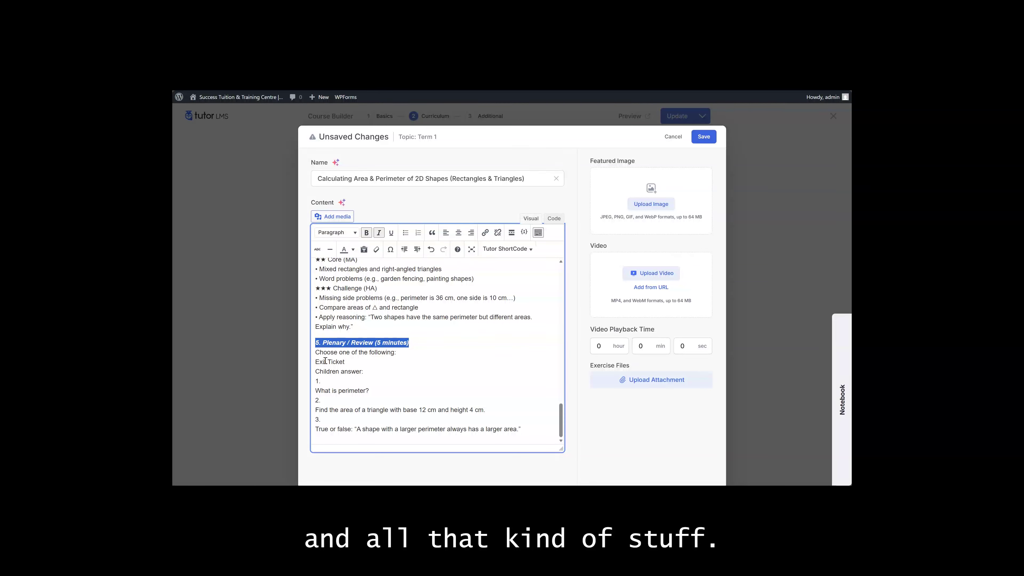
{"action": "left_click", "coordinate": [317, 360]}
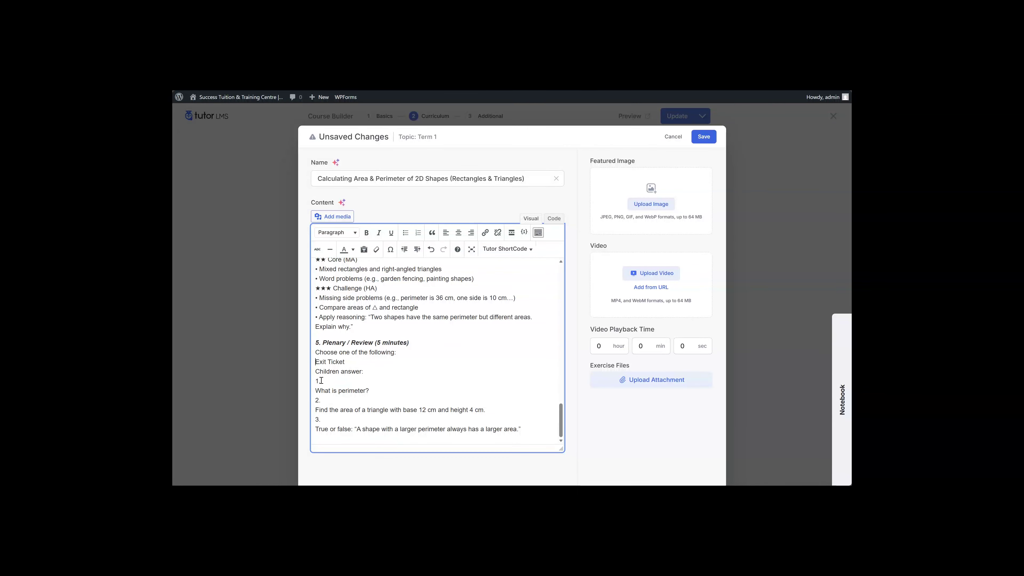
{"action": "left_click", "coordinate": [333, 382]}
{"action": "key", "text": "Delete"}
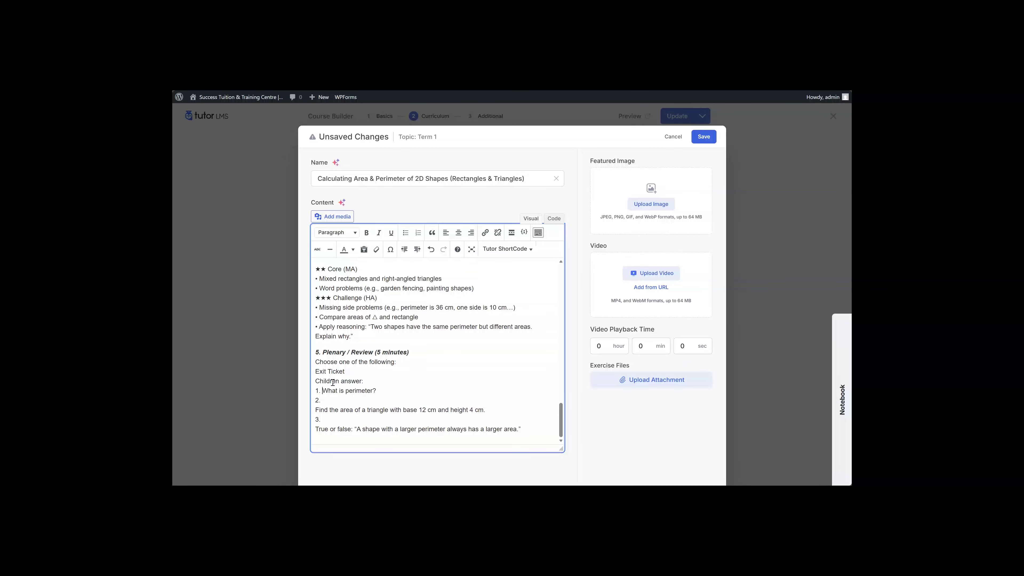
{"action": "key", "text": "Down"}
{"action": "key", "text": "Delete"}
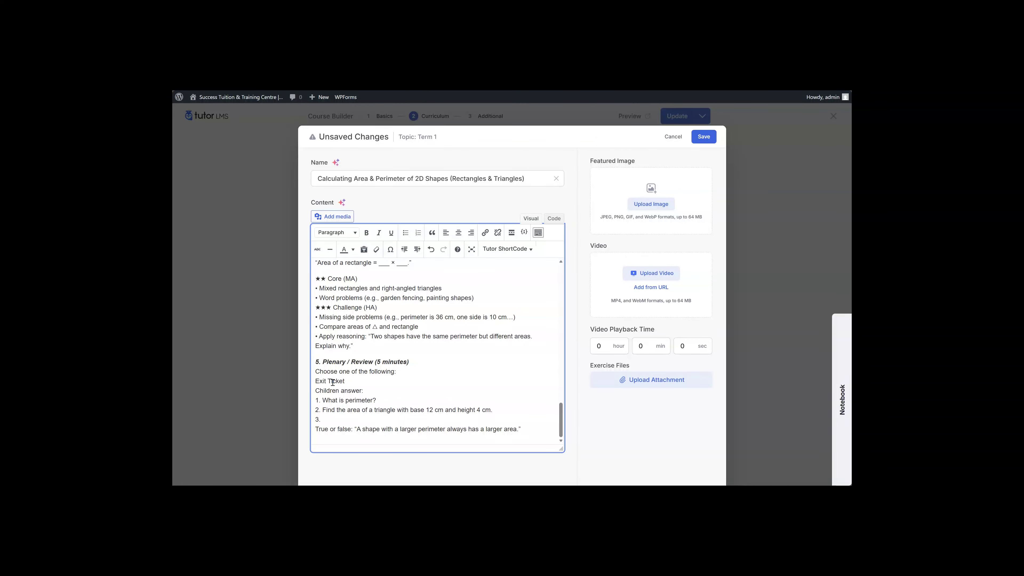
{"action": "key", "text": "Delete"}
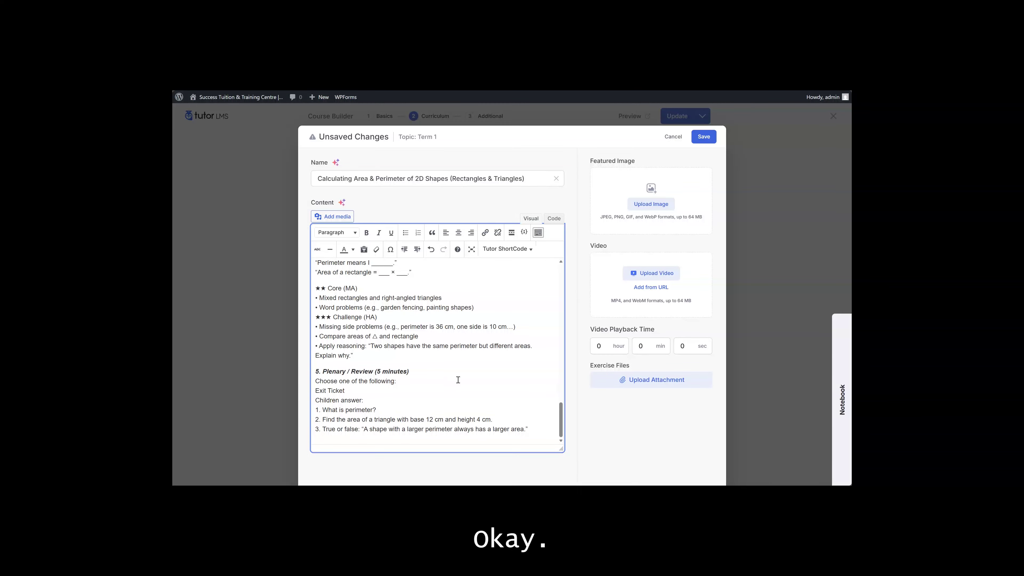
- Save the lesson and reopen it from the Term 1 topic
{"action": "left_click", "coordinate": [703, 136]}
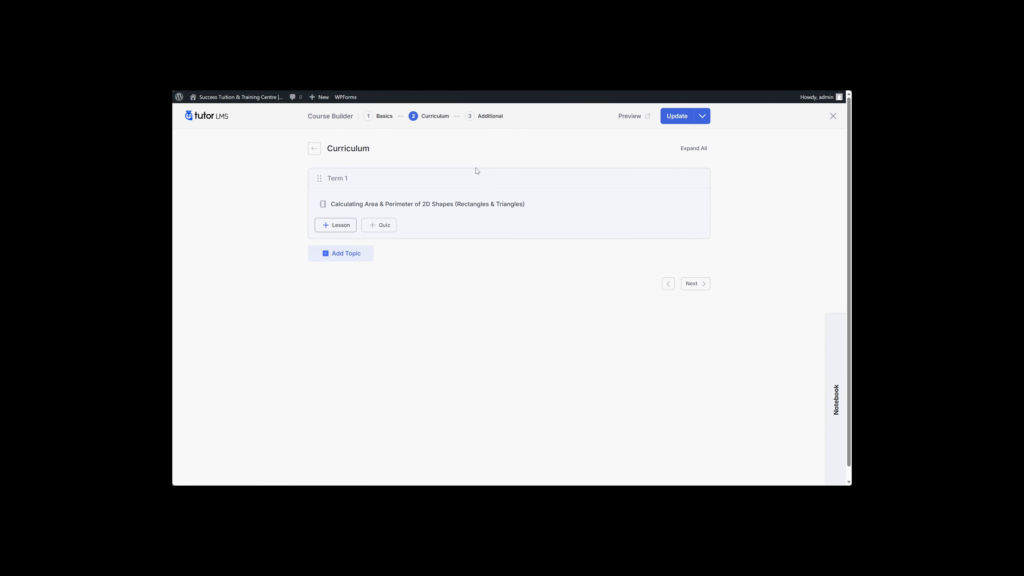
{"action": "left_click", "coordinate": [490, 202]}
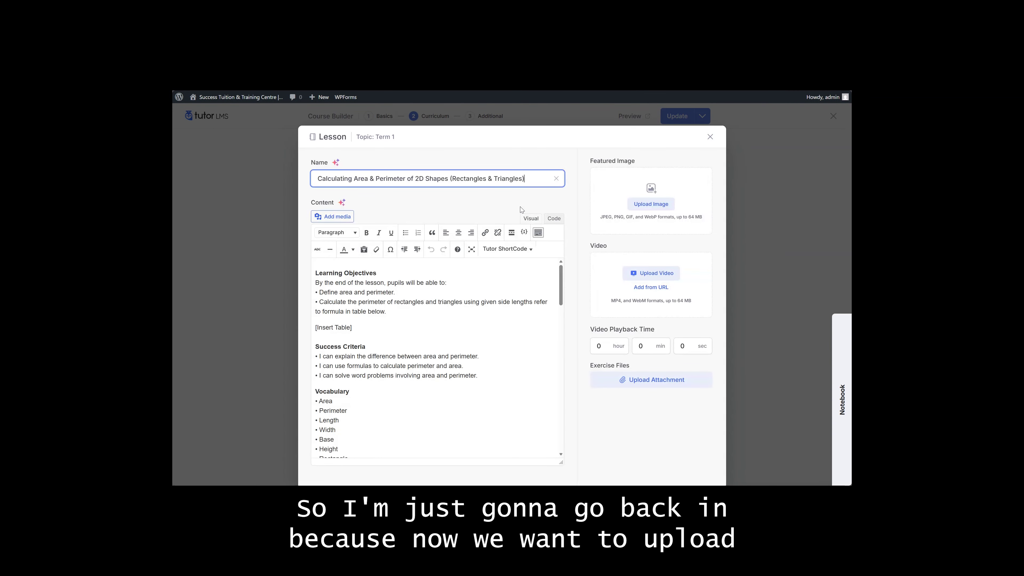
{"action": "scroll", "coordinate": [558, 283], "scroll_direction": "down", "scroll_amount": 1}
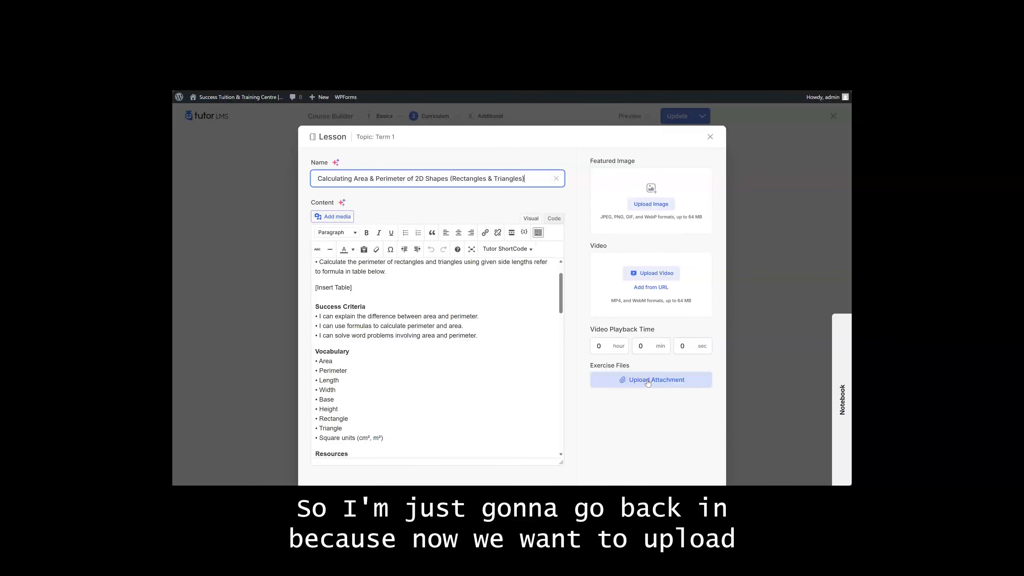
- Start an exercise file upload for the lesson and browse to the "11 Plus Maths" folder inside STTC
{"action": "left_click", "coordinate": [647, 381]}
{"action": "left_click", "coordinate": [213, 131]}
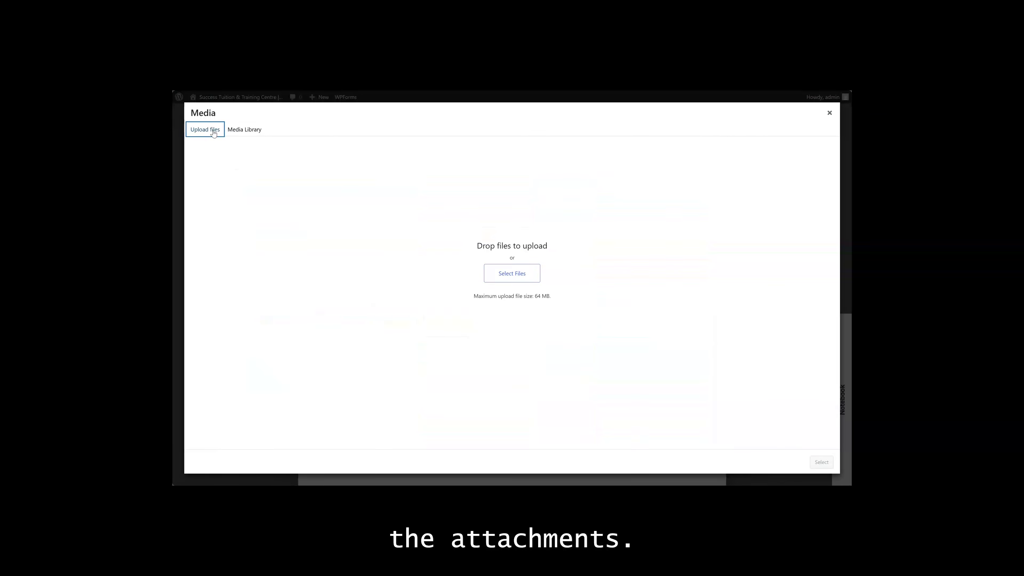
{"action": "left_click", "coordinate": [508, 274]}
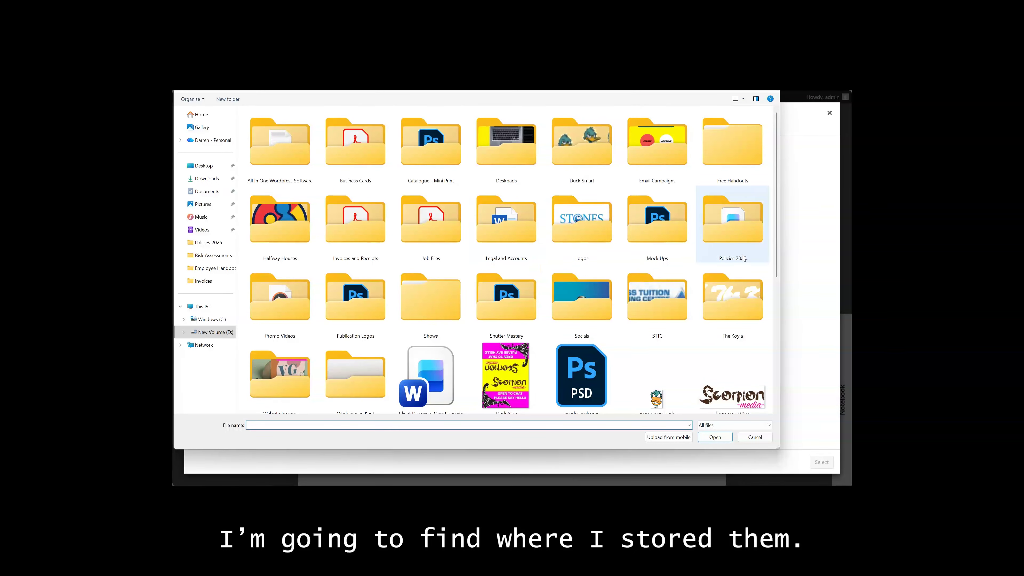
{"action": "left_click", "coordinate": [672, 303]}
{"action": "double_click", "coordinate": [671, 300]}
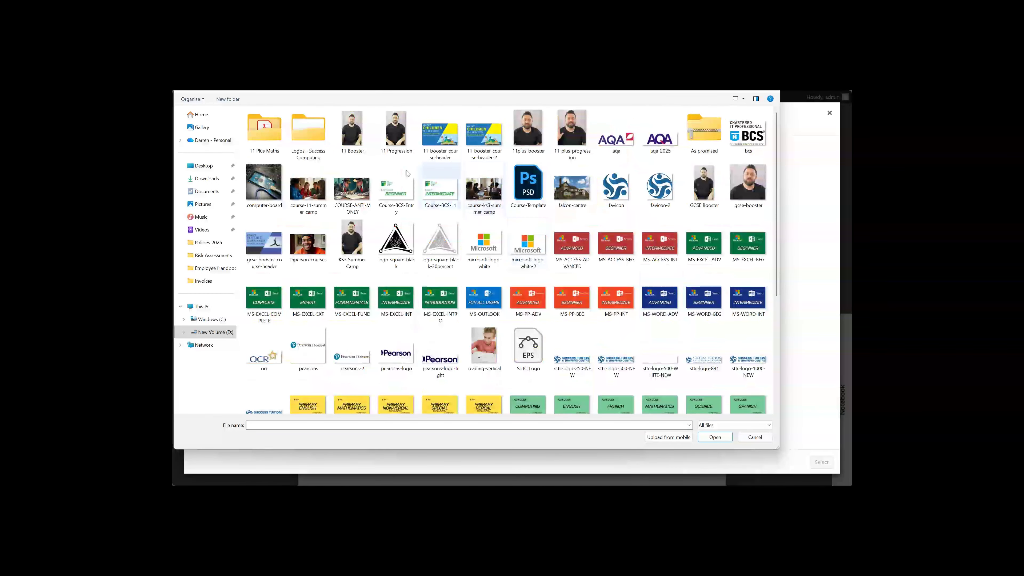
{"action": "double_click", "coordinate": [263, 128]}
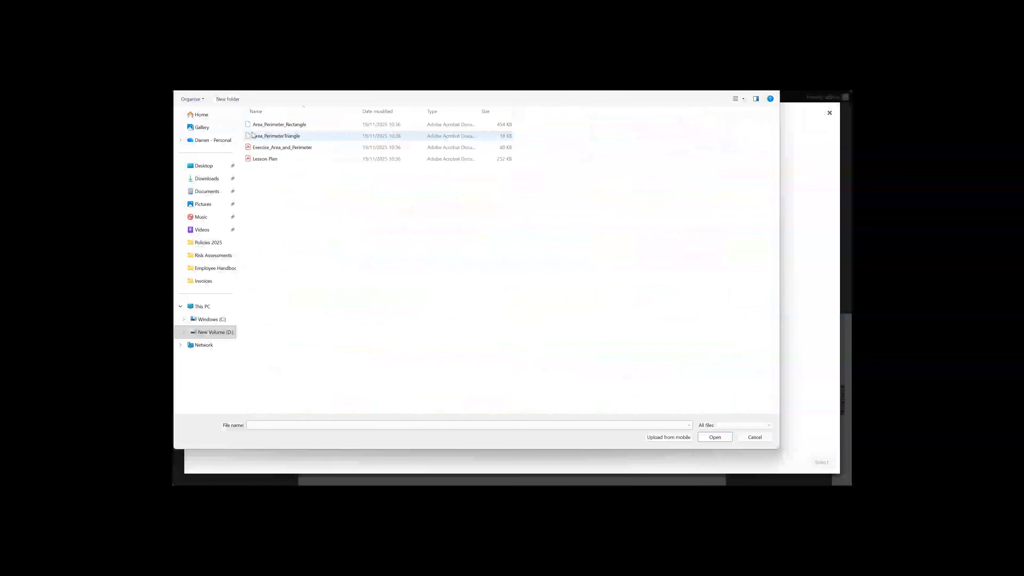
- Upload the Area_Perimeter_Rectangle, Area_PerimeterTriangle and Exercise_Area_and_Perimeter PDFs to the media library
{"action": "left_click", "coordinate": [246, 125]}
{"action": "left_click", "coordinate": [248, 137], "text": "ctrl"}
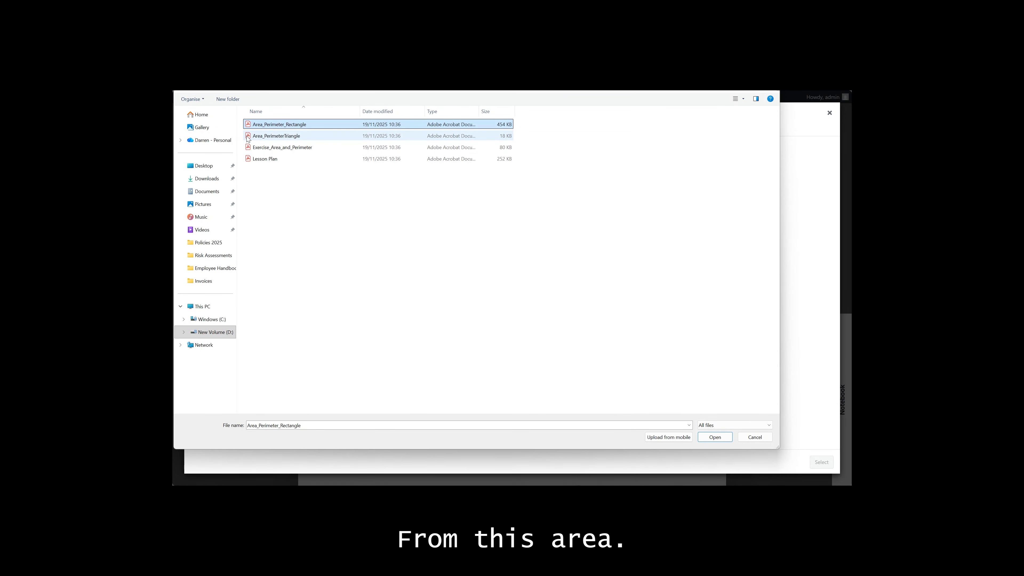
{"action": "left_click", "coordinate": [248, 149], "text": "ctrl"}
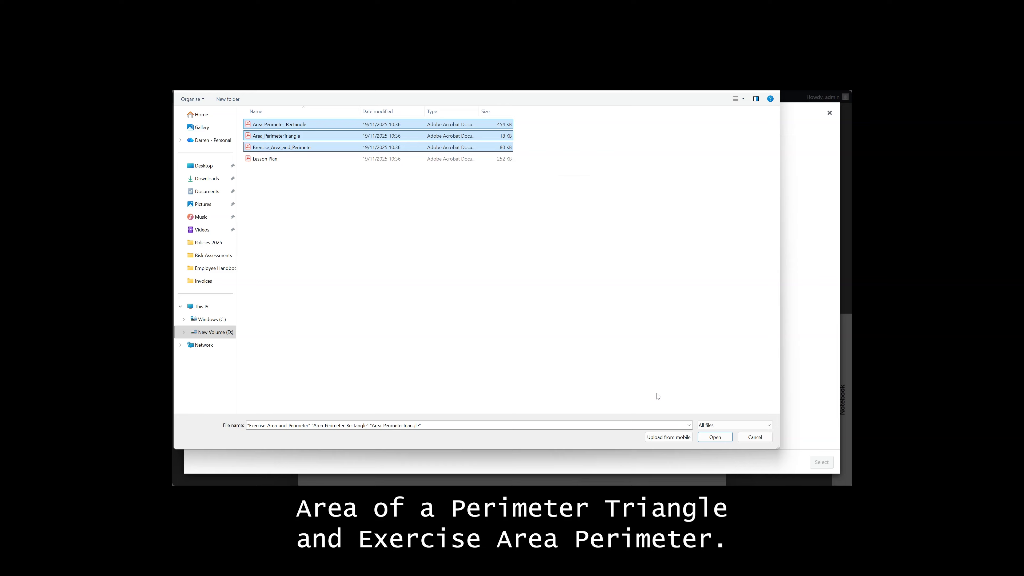
{"action": "left_click", "coordinate": [709, 438]}
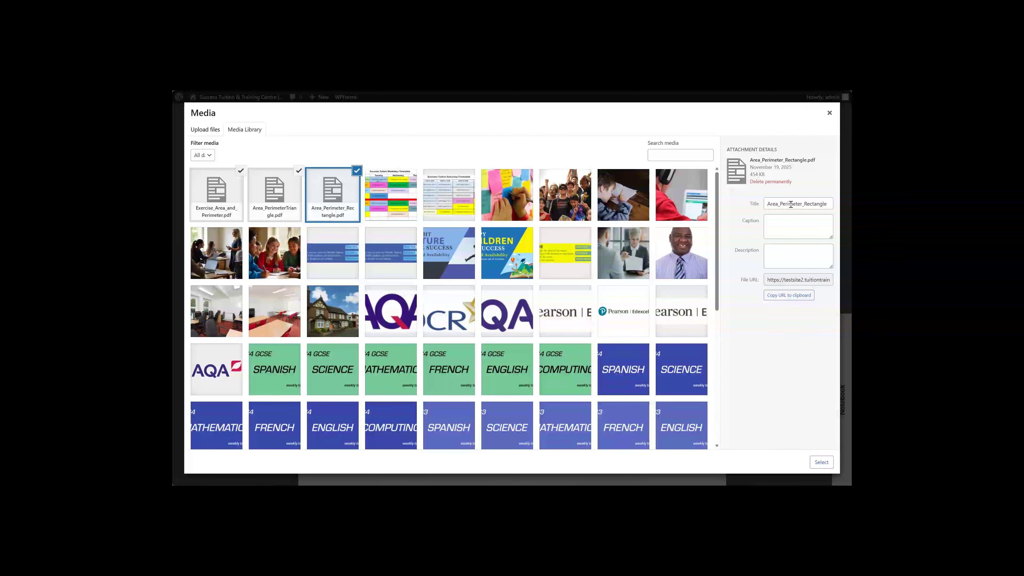
- Attach the three selected area and perimeter PDFs to the lesson as exercise files
{"action": "left_click", "coordinate": [819, 460]}
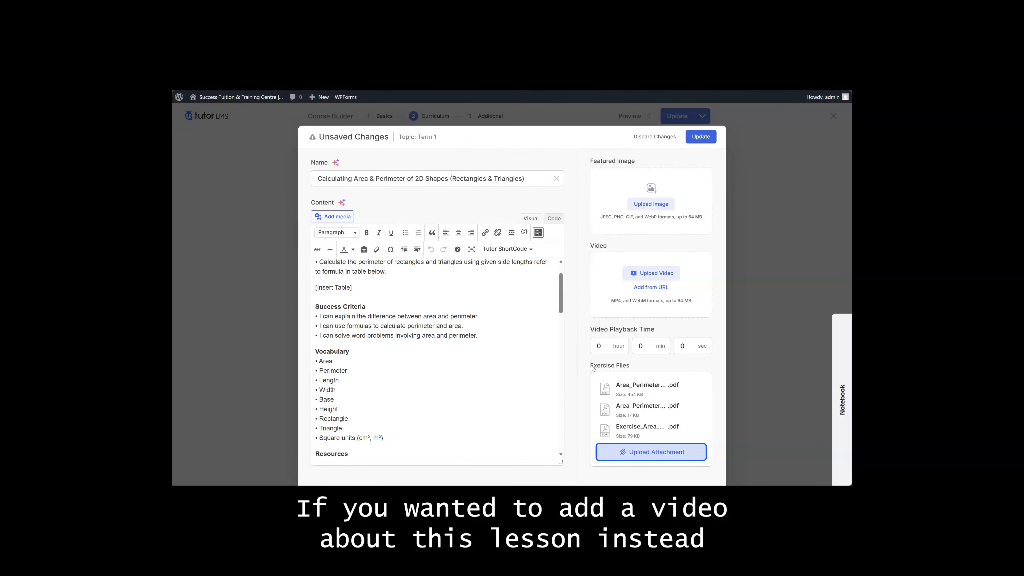
- Examine the lesson's video upload library and the source options for adding a video from a URL
{"action": "left_click", "coordinate": [659, 275]}
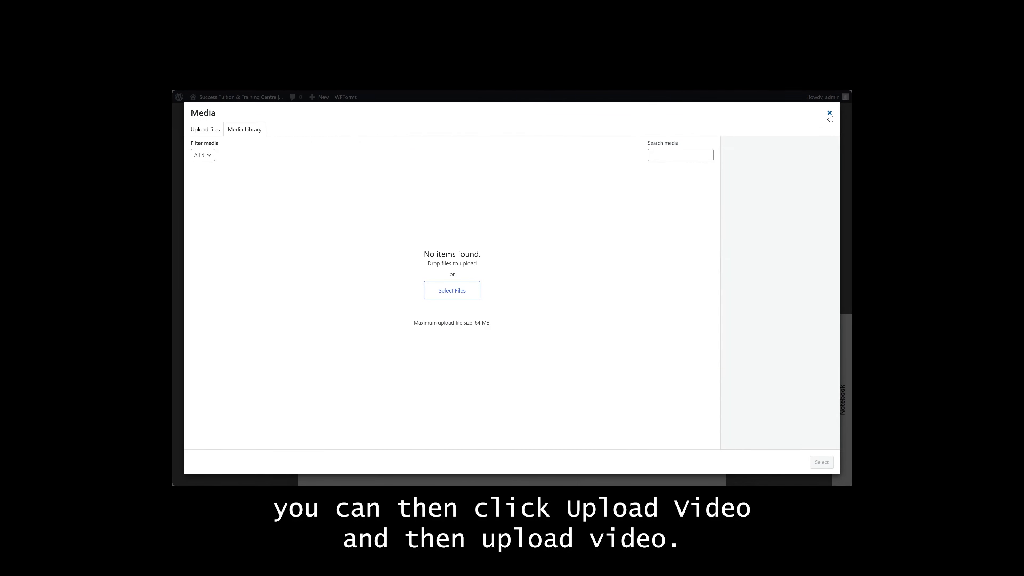
{"action": "left_click", "coordinate": [829, 113]}
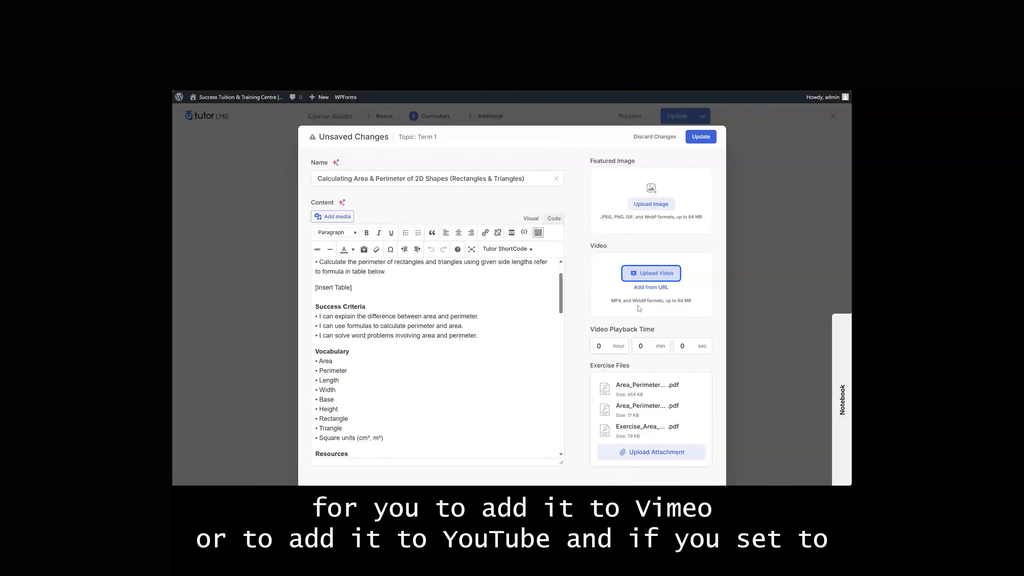
{"action": "left_click", "coordinate": [642, 289]}
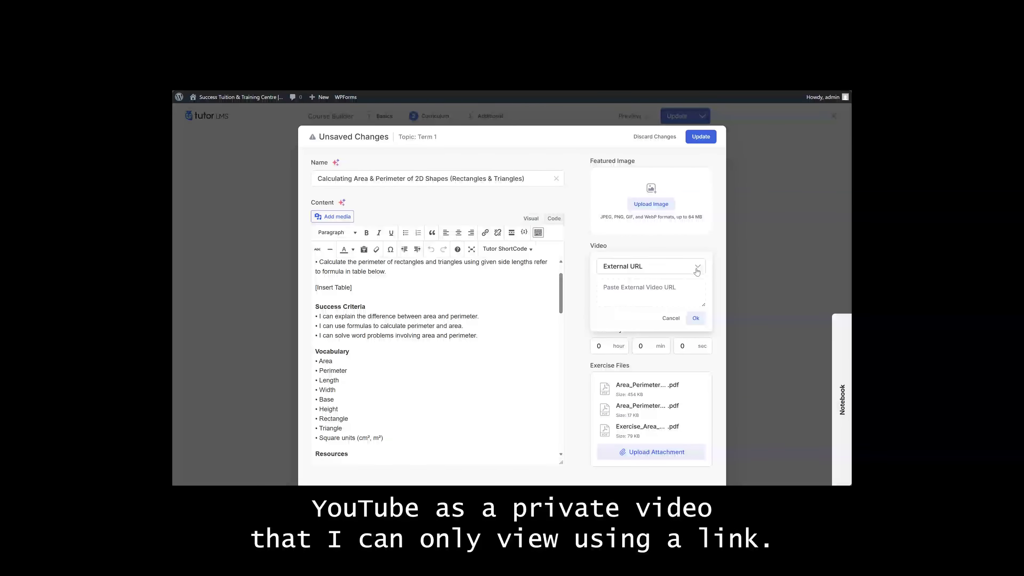
{"action": "left_click", "coordinate": [622, 289]}
{"action": "left_click", "coordinate": [690, 266]}
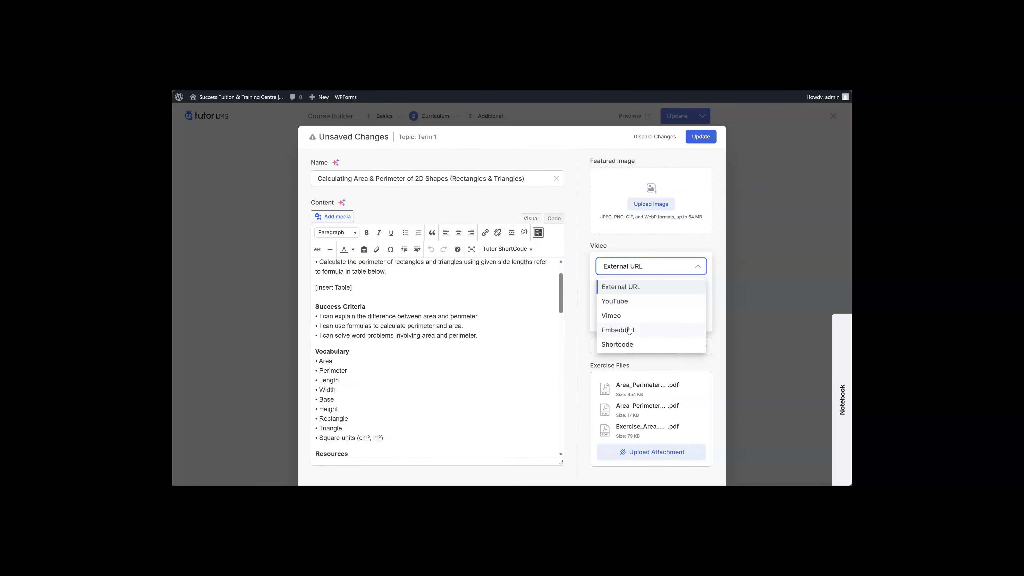
{"action": "left_click", "coordinate": [591, 258]}
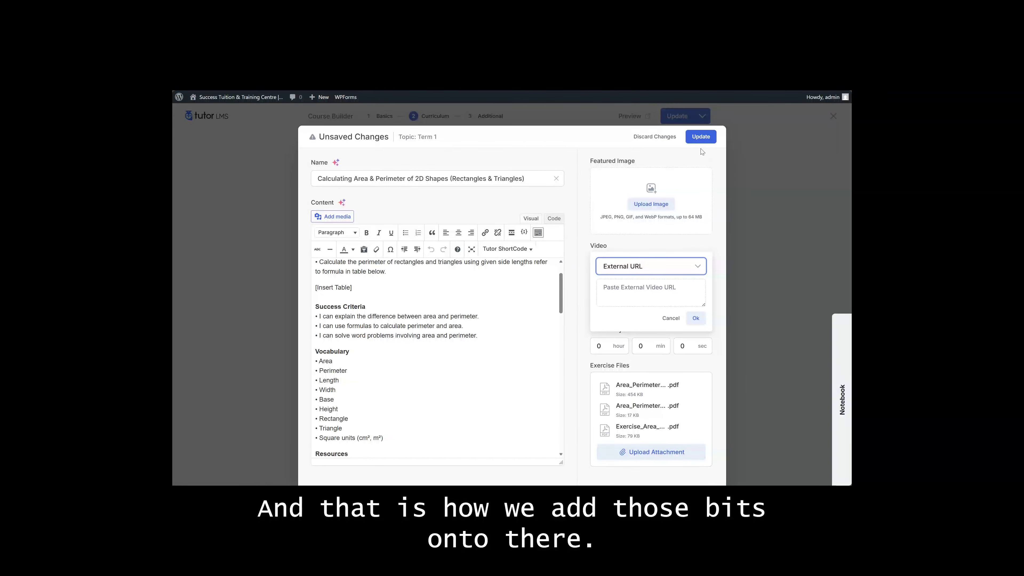
- Save the lesson with its exercise files and update the course
{"action": "left_click", "coordinate": [697, 137]}
{"action": "left_click", "coordinate": [696, 137]}
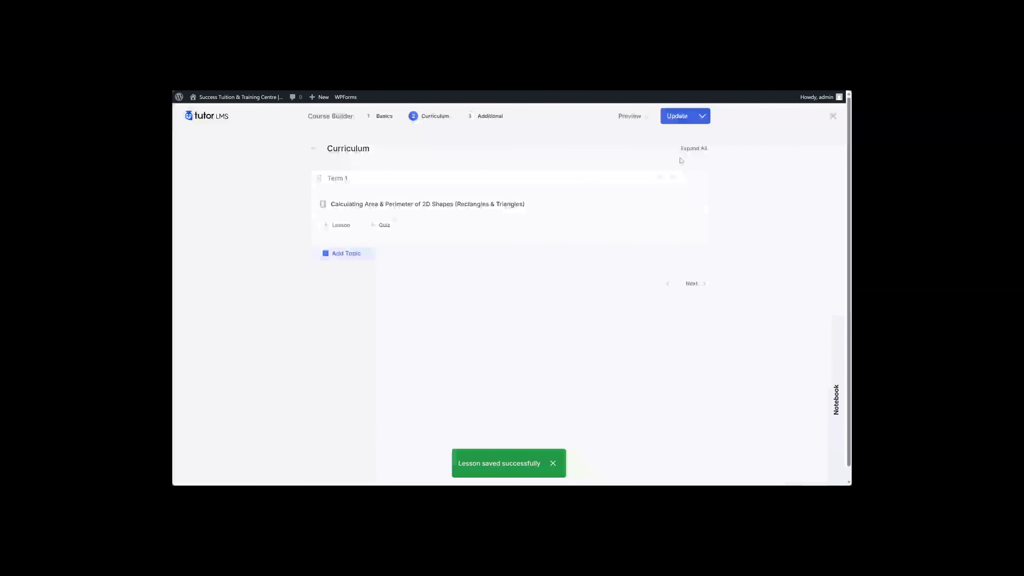
{"action": "left_click", "coordinate": [681, 114]}
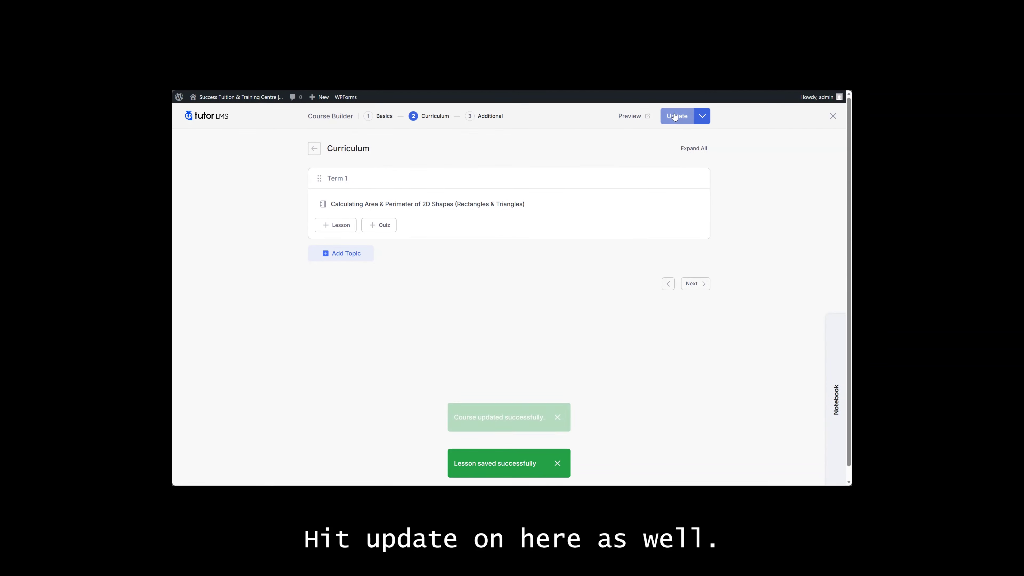
- Preview the course, unlock it with the course password and decline the browser's offer to update the saved password
{"action": "left_click", "coordinate": [631, 116]}
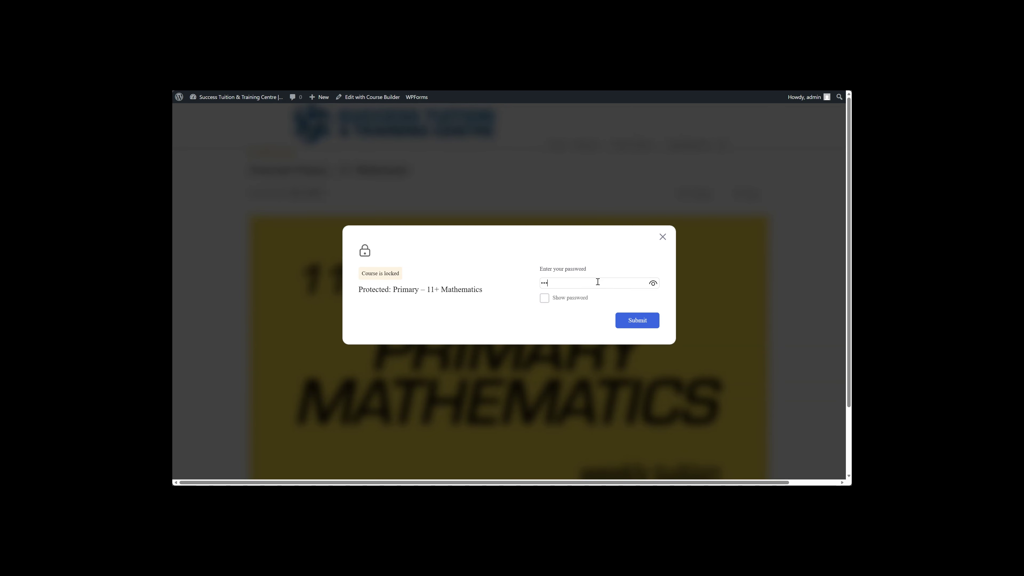
{"action": "type", "text": "••"}
{"action": "key", "text": "Return"}
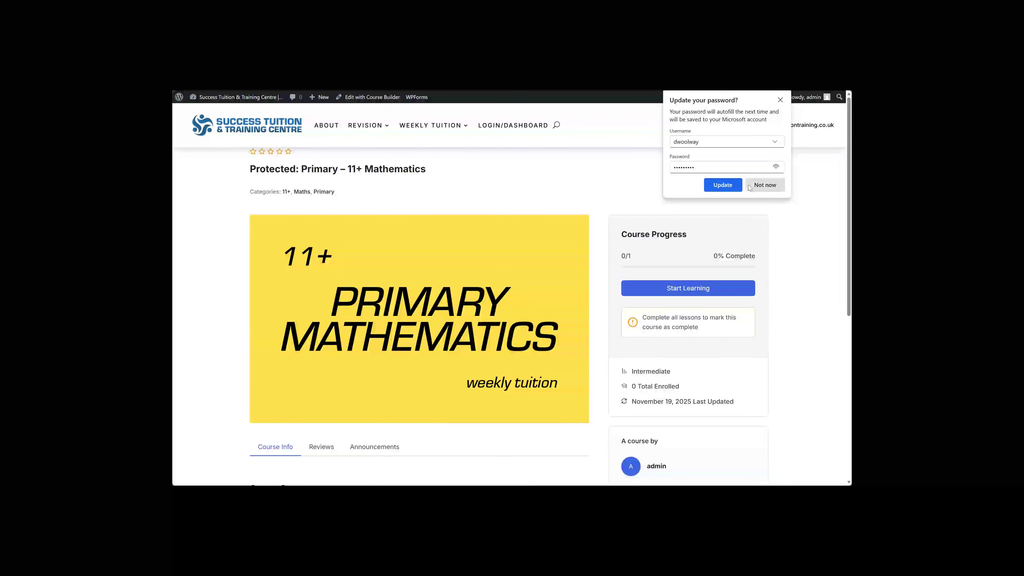
{"action": "left_click", "coordinate": [758, 187]}
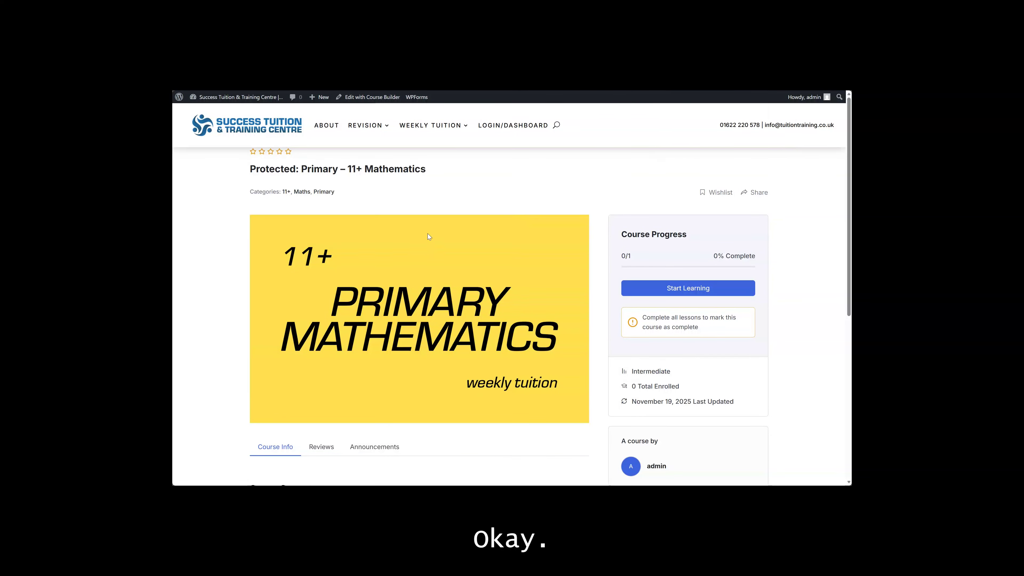
- Start learning from the course page and review the lesson plan in the lesson's Overview
{"action": "scroll", "coordinate": [427, 233], "scroll_direction": "down", "scroll_amount": 4}
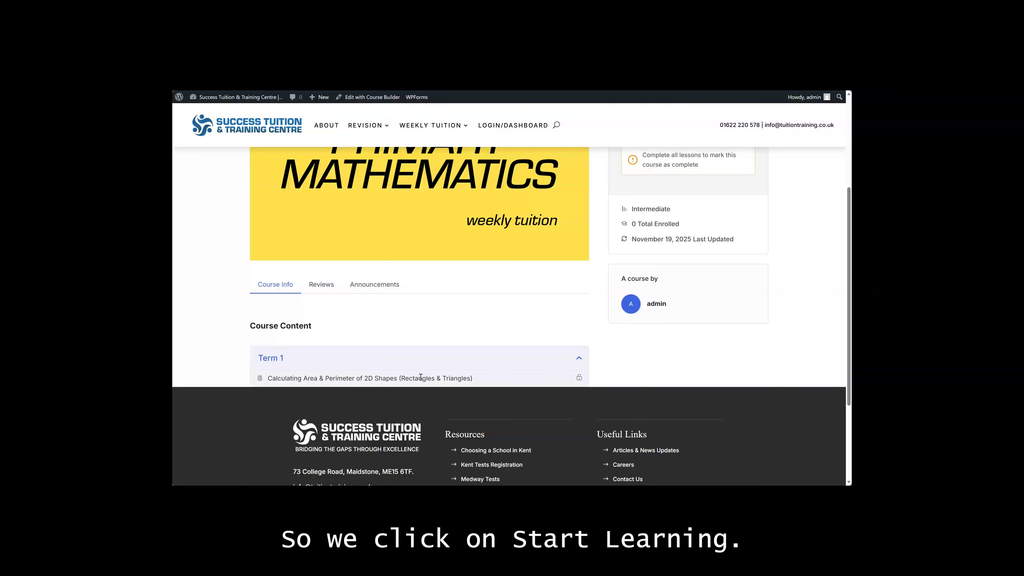
{"action": "scroll", "coordinate": [613, 314], "scroll_direction": "up", "scroll_amount": 4}
{"action": "left_click", "coordinate": [696, 287]}
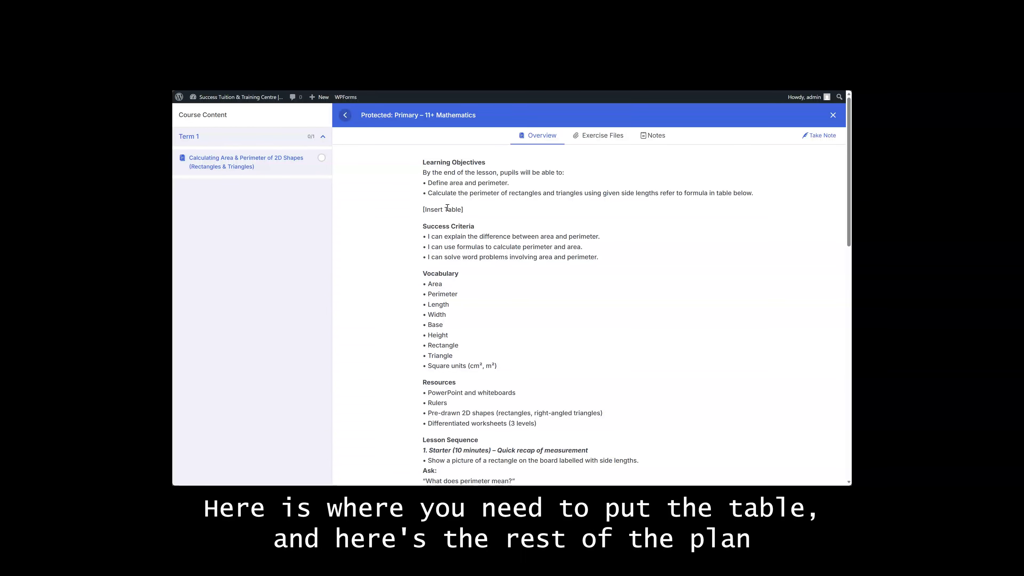
{"action": "scroll", "coordinate": [408, 201], "scroll_direction": "down", "scroll_amount": 5}
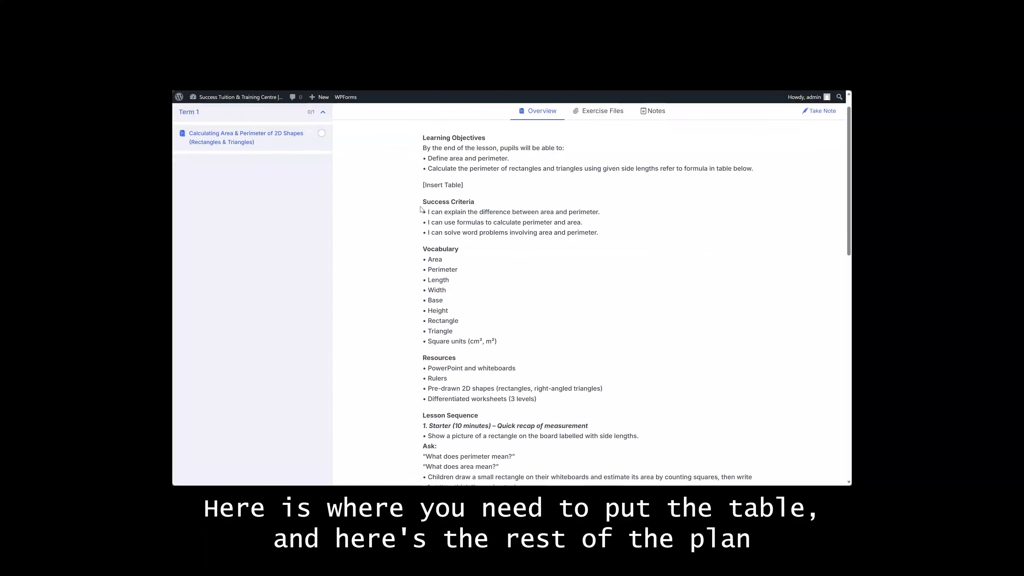
{"action": "scroll", "coordinate": [453, 211], "scroll_direction": "down", "scroll_amount": 10}
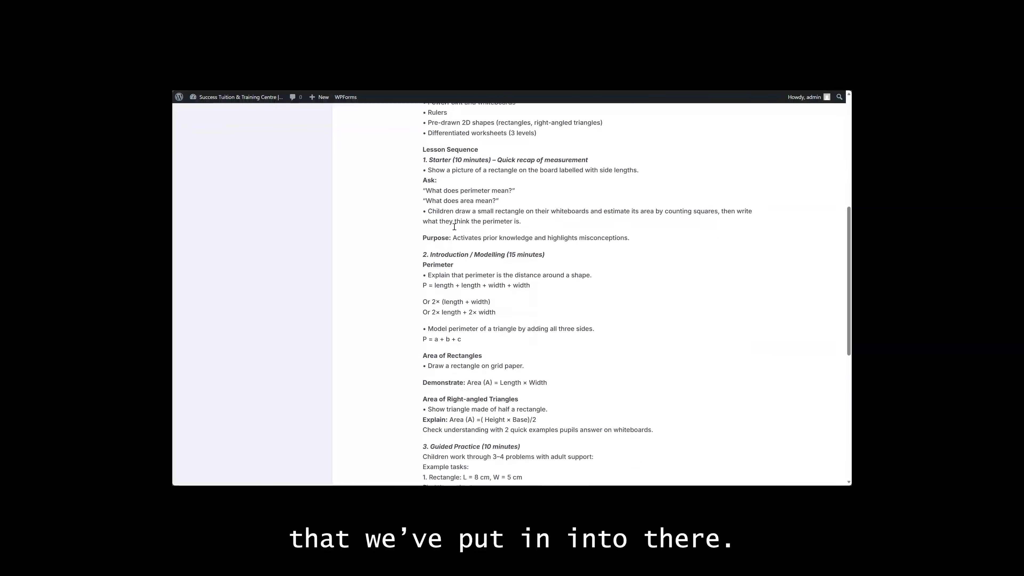
{"action": "scroll", "coordinate": [468, 357], "scroll_direction": "up", "scroll_amount": 15}
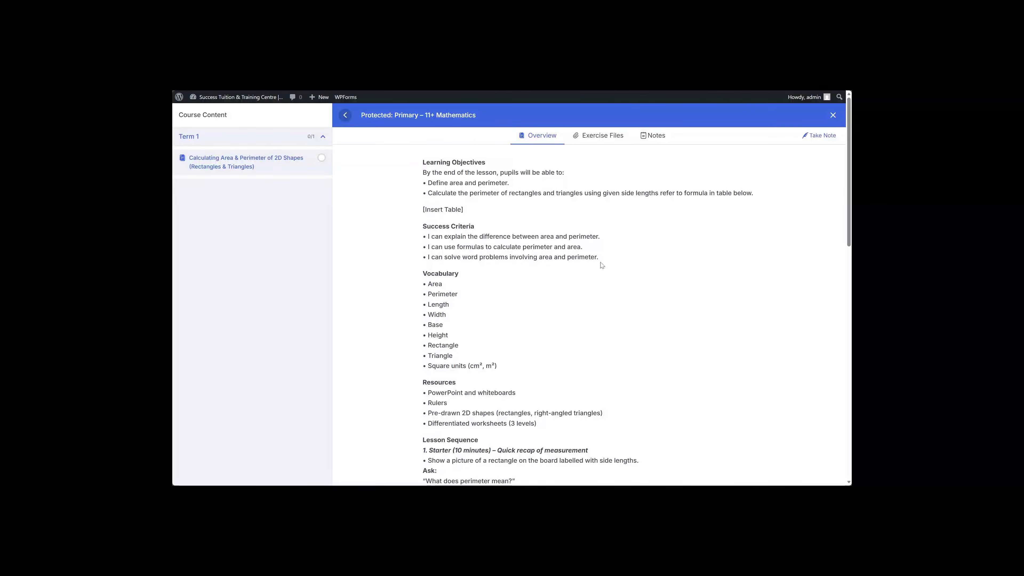
- Check the lesson's Exercise Files and Notes sections, and return to the Learning Objectives in the Overview
{"action": "left_click", "coordinate": [598, 136]}
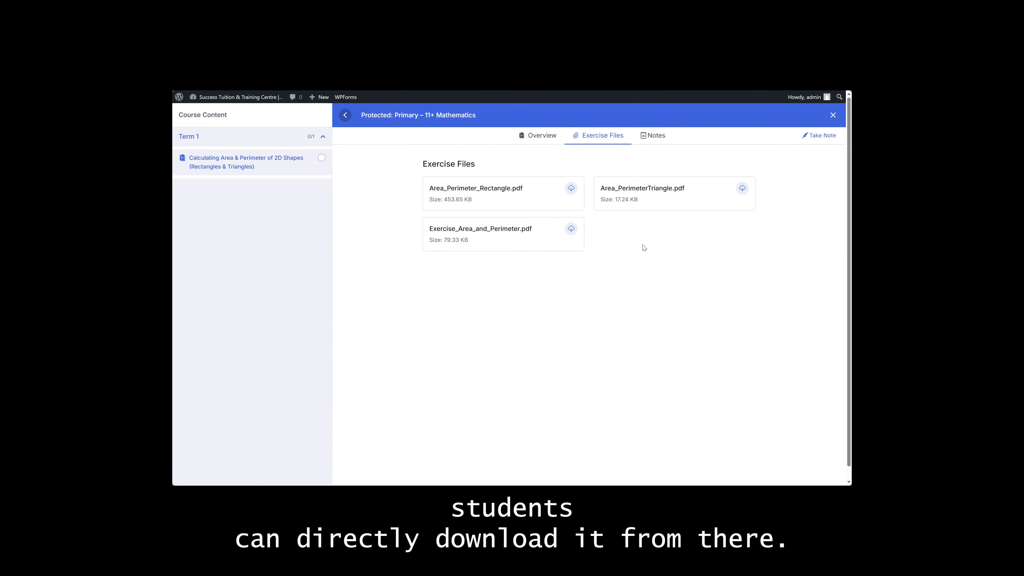
{"action": "left_click", "coordinate": [657, 137]}
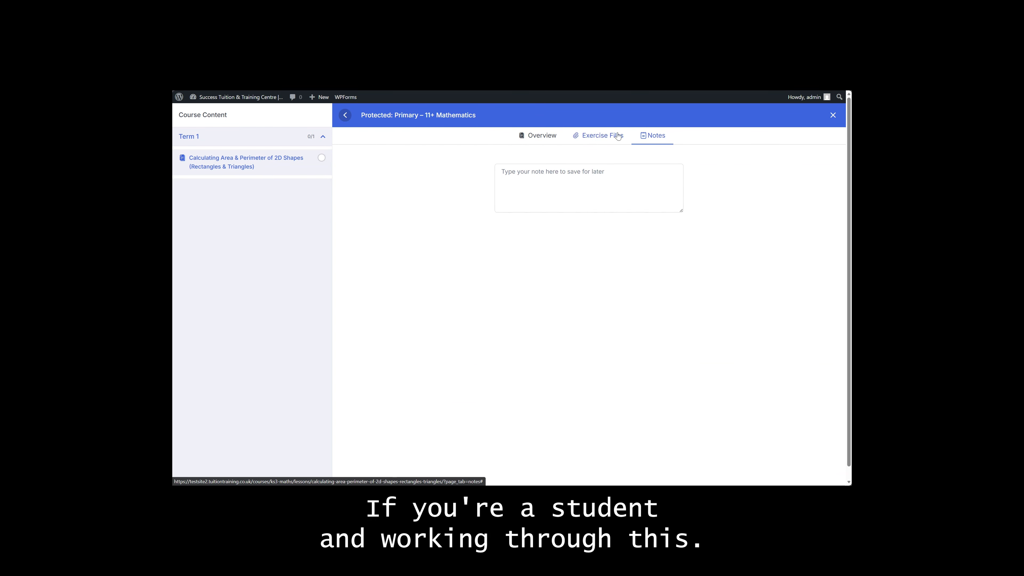
{"action": "left_click", "coordinate": [603, 141]}
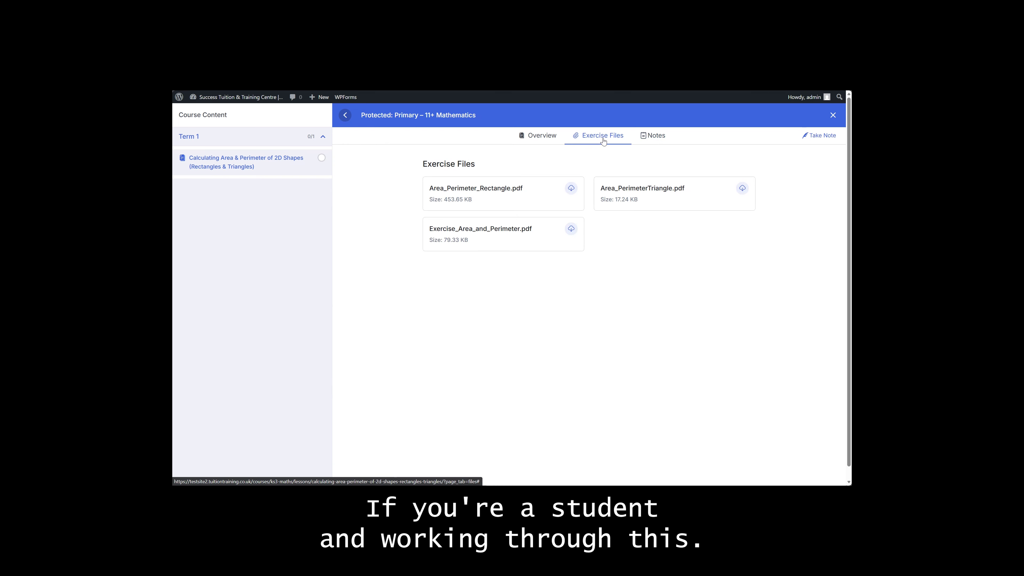
{"action": "left_click", "coordinate": [549, 137]}
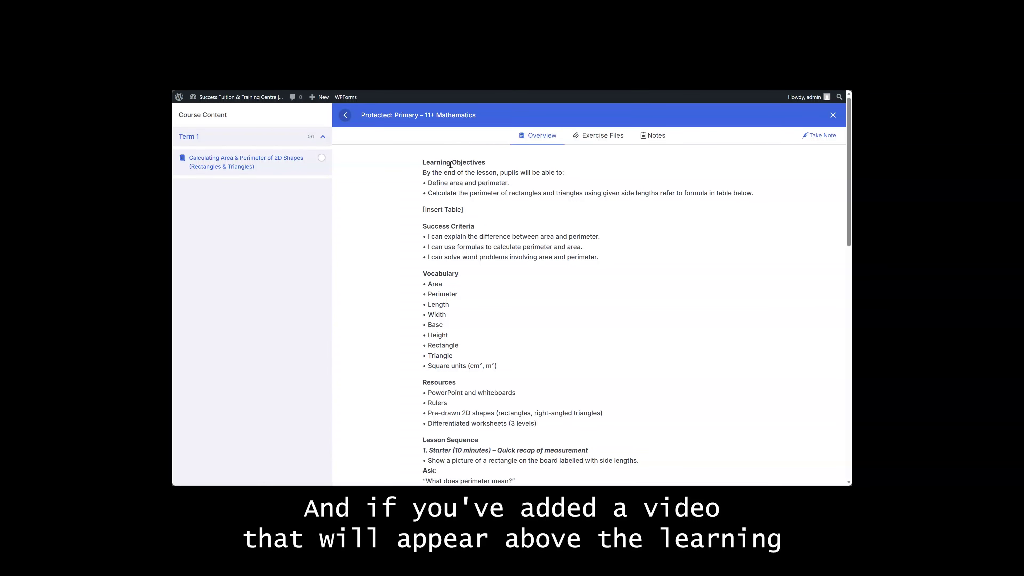
{"action": "left_click_drag", "start_coordinate": [489, 165], "coordinate": [489, 165]}
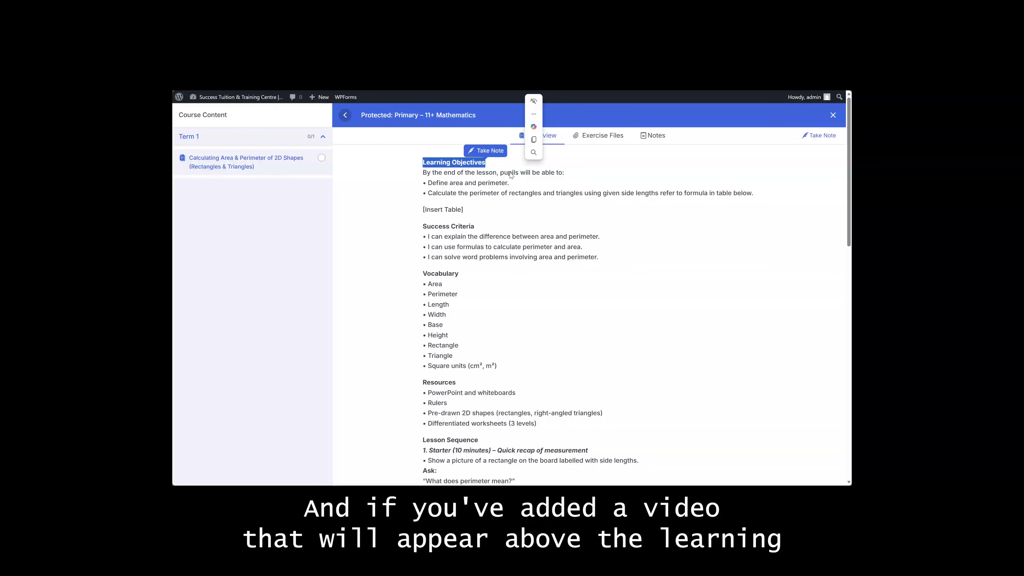
{"action": "left_click", "coordinate": [526, 197]}
- Return to the Primary – 11+ Mathematics course page and look over its Course Content
{"action": "left_click", "coordinate": [347, 119]}
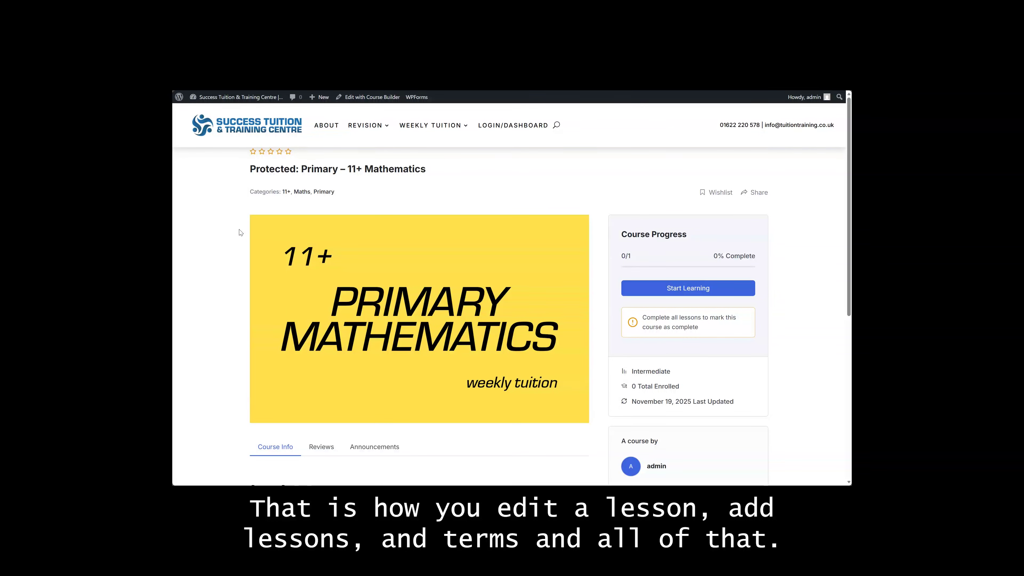
{"action": "scroll", "coordinate": [241, 232], "scroll_direction": "down", "scroll_amount": 4}
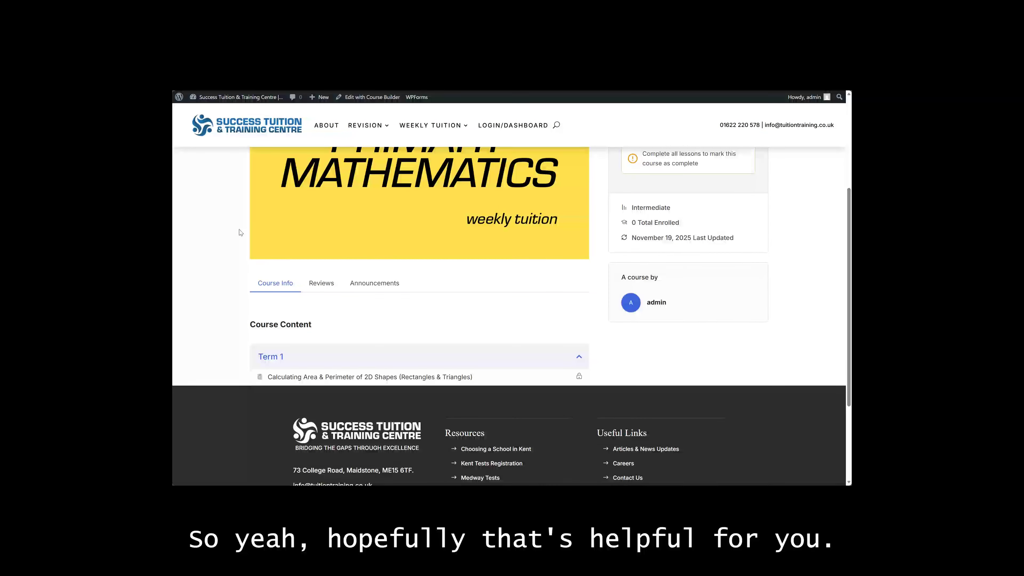
{"action": "scroll", "coordinate": [240, 232], "scroll_direction": "up", "scroll_amount": 4}
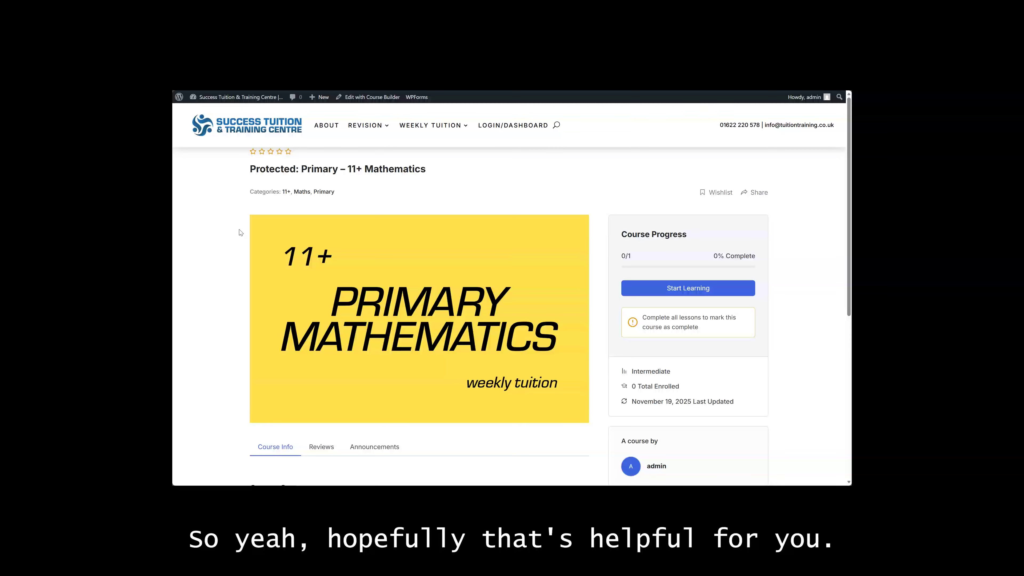